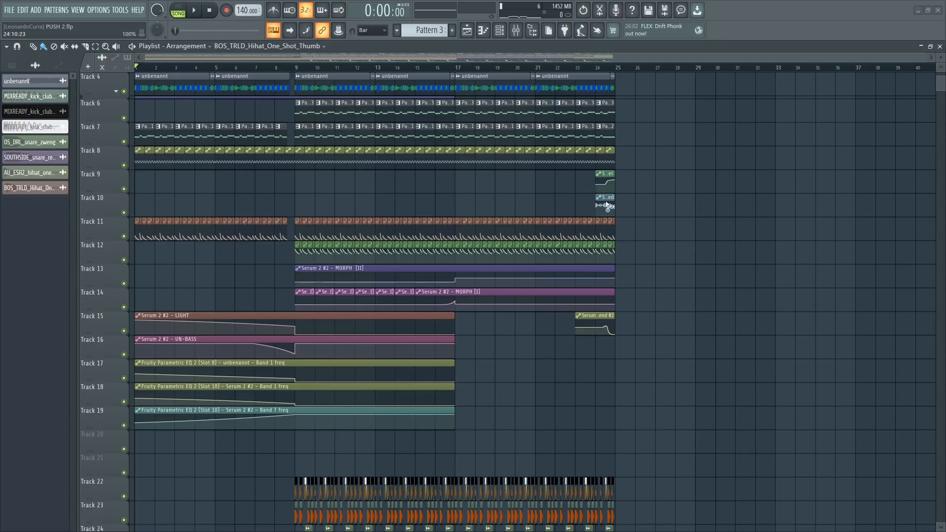
- Play the song from the start and look over the clips and automation on the playlist tracks
scroll(648, 209, "up", 3)
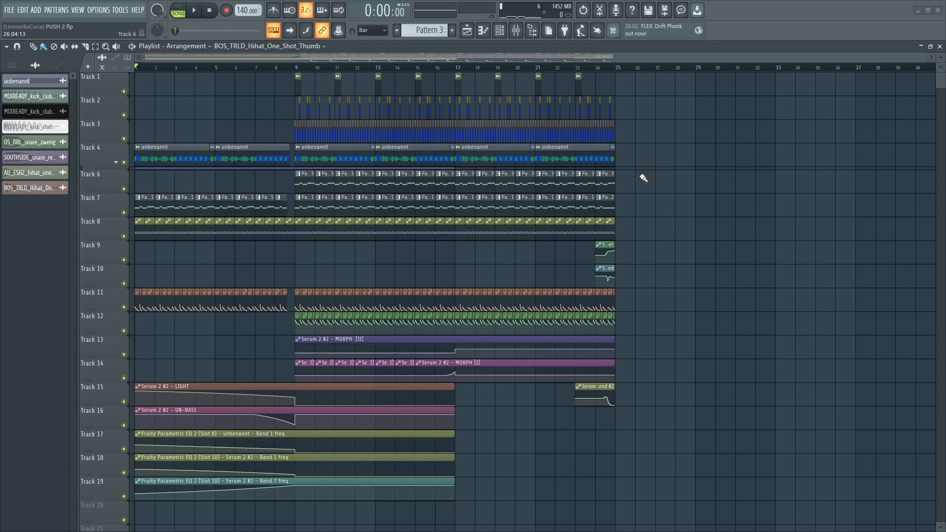
scroll(654, 202, "down", 3)
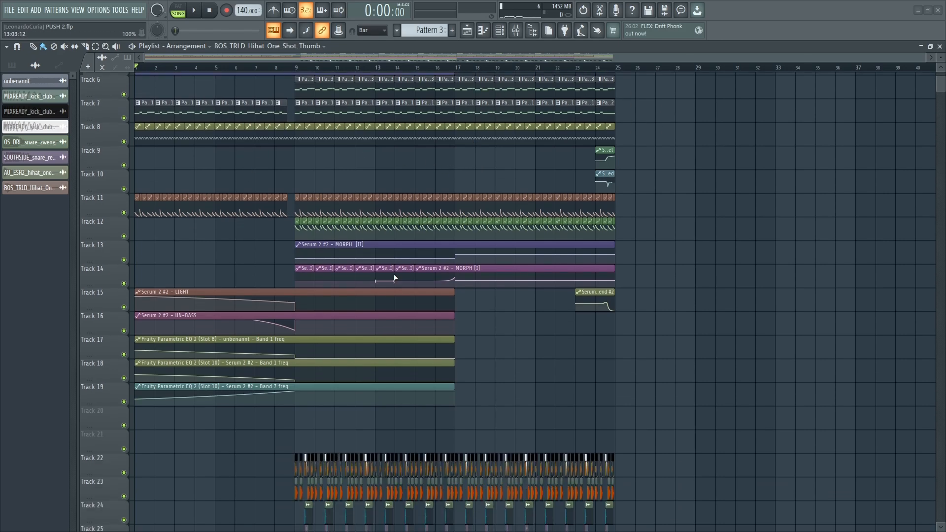
scroll(617, 327, "down", 3)
scroll(617, 327, "up", 4)
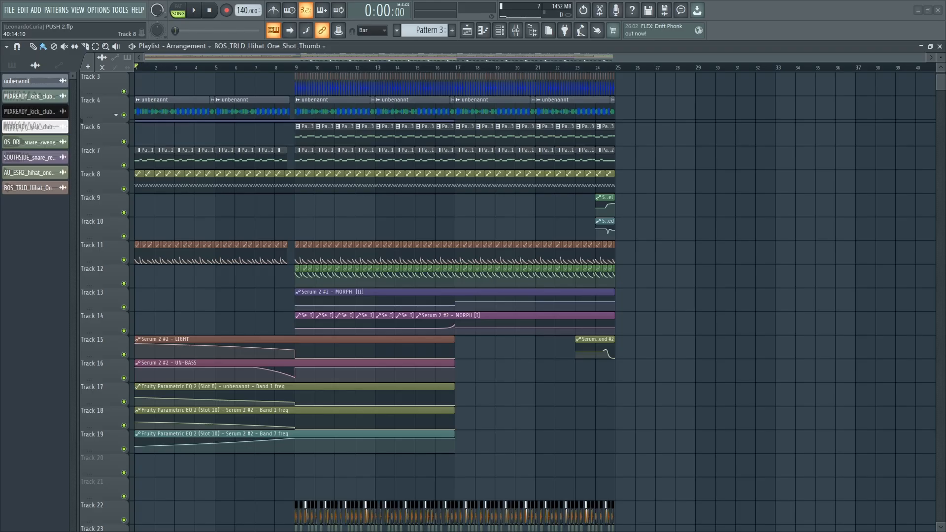
key("space")
scroll(719, 249, "down", 2)
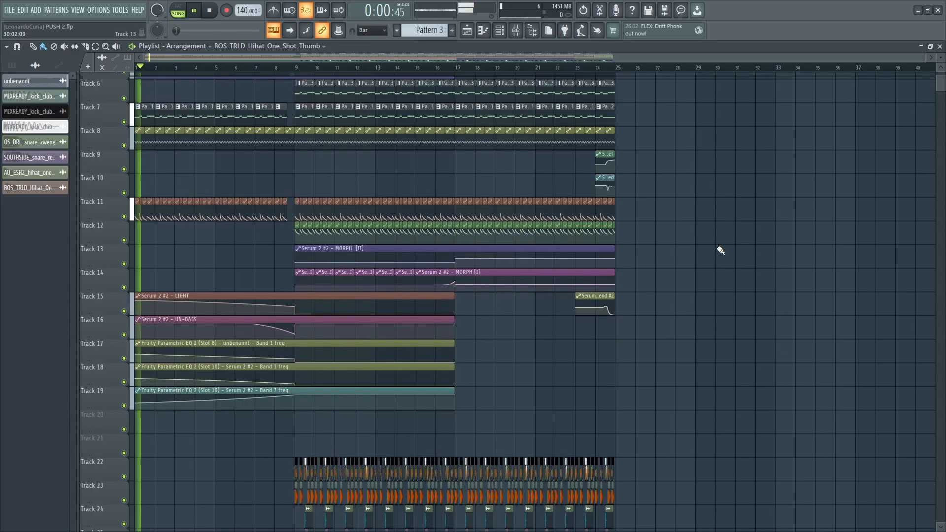
scroll(719, 250, "up", 3)
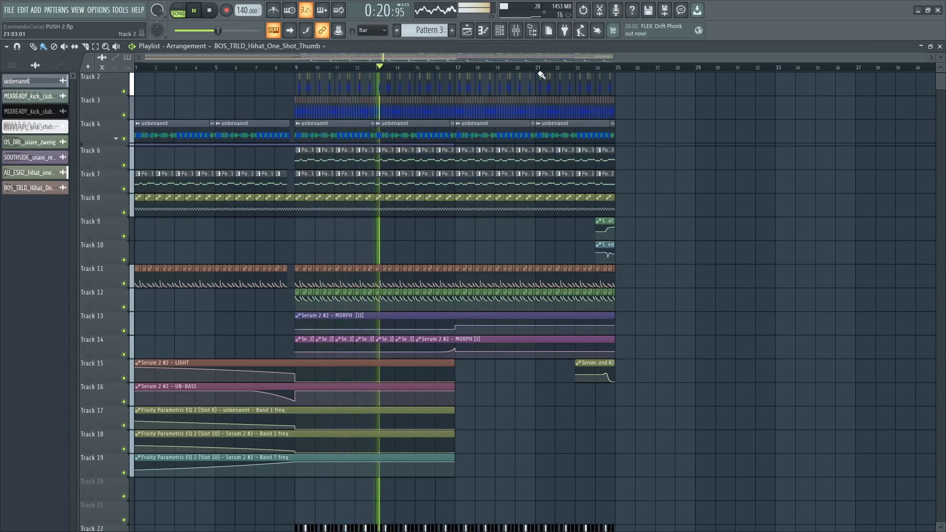
- Raise the Serum 2 #2 mixer track's volume to 77% during playback and return to the playlist
left_click(517, 31)
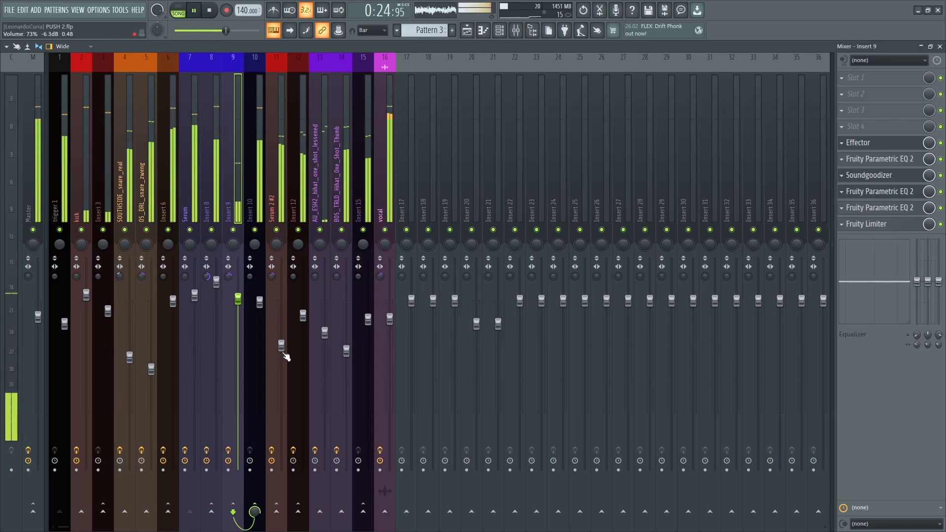
left_click_drag(281, 346, 281, 354)
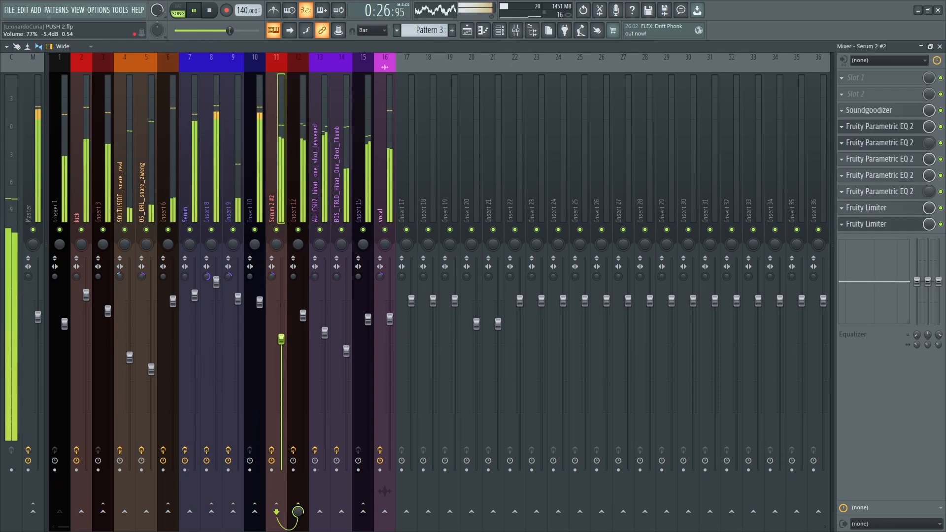
left_click(468, 31)
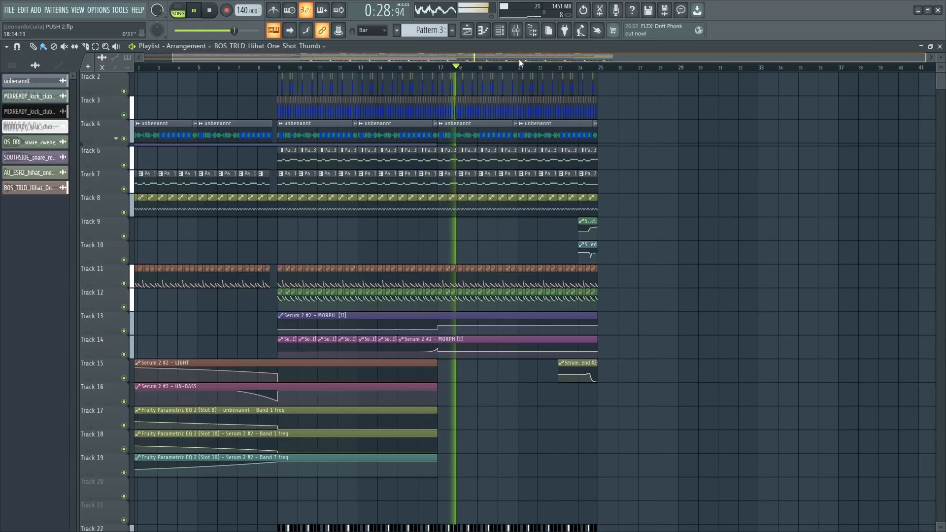
scroll(640, 254, "down", 4)
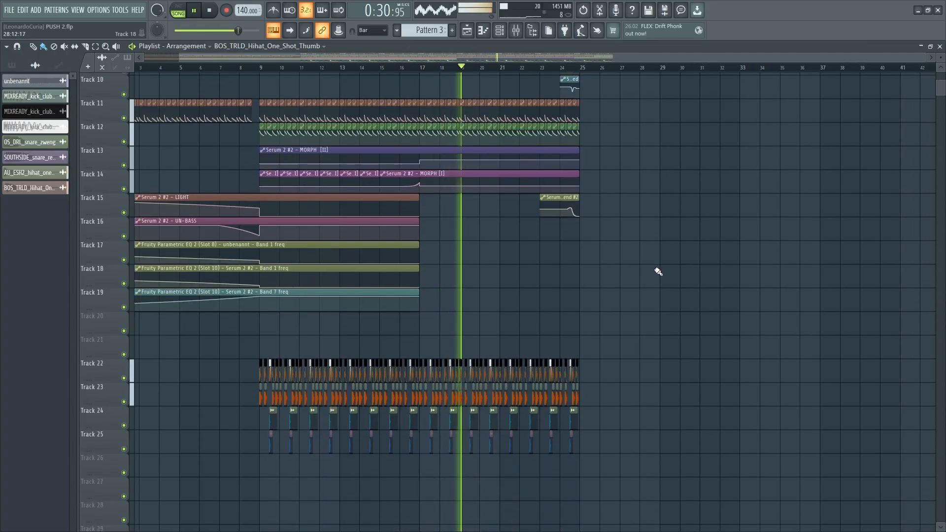
scroll(673, 279, "up", 4)
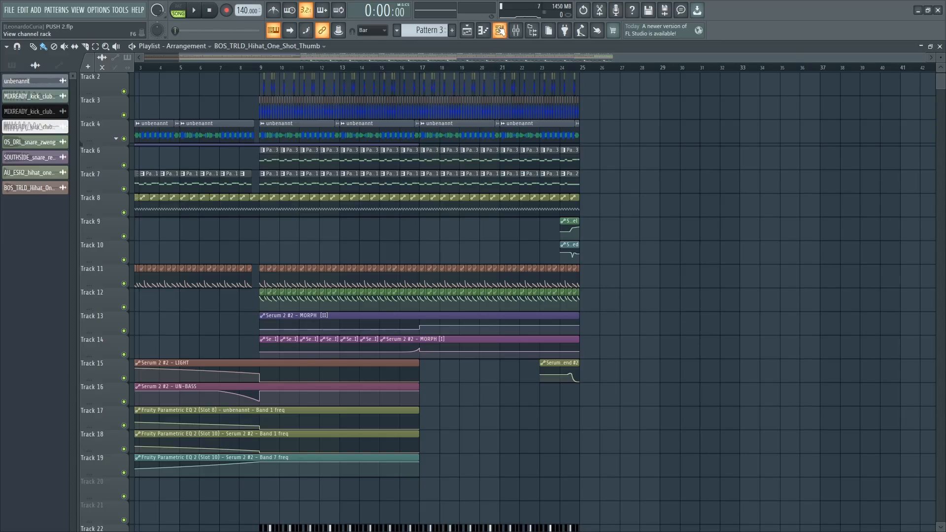
- Inspect the settings of the Serum channel used in Pattern 3 and close the synth
key("F6")
key("F6")
left_click(499, 30)
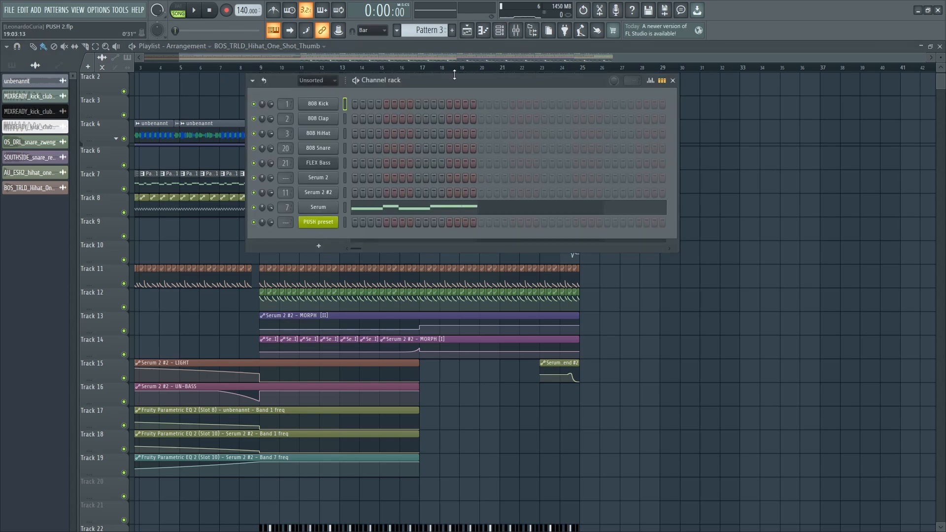
left_click(326, 208)
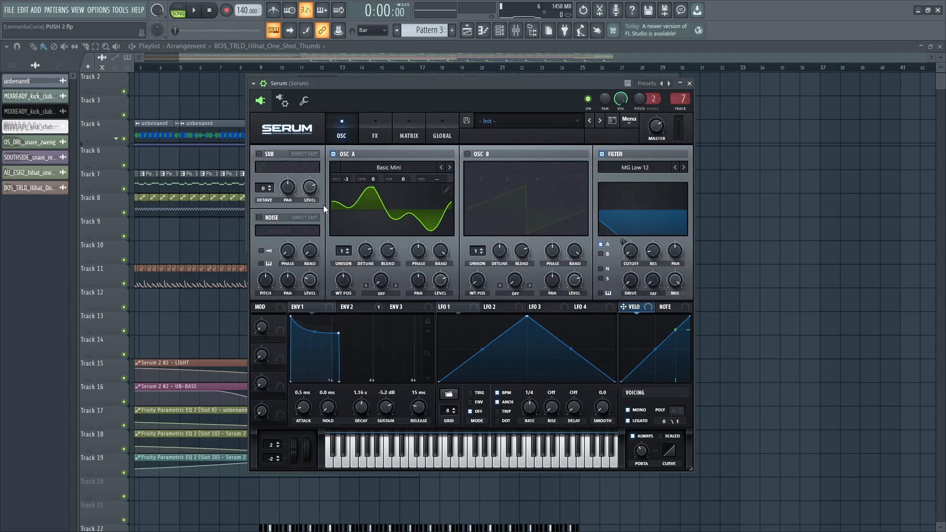
left_click(689, 84)
- Select Pattern 2, inspect its Serum 2 #2 synth and return to the playlist
scroll(427, 32, "up", 1)
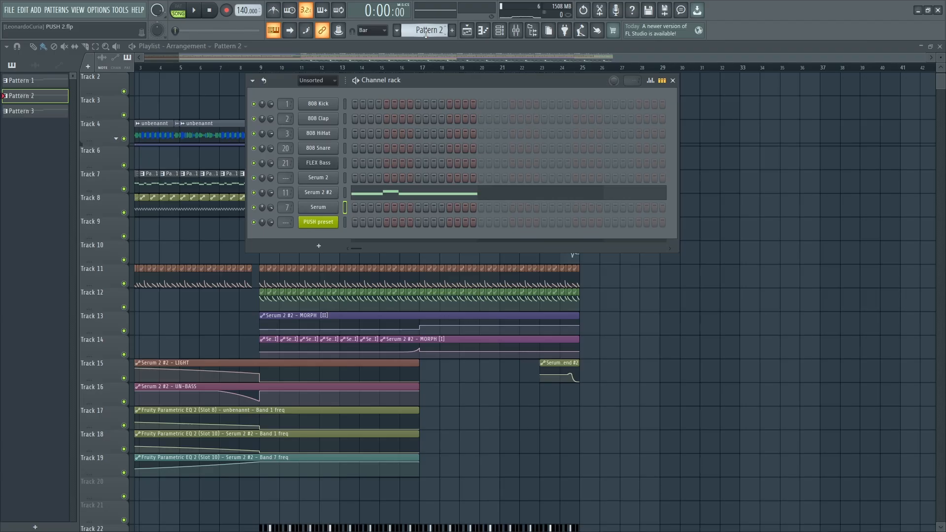
left_click(324, 192)
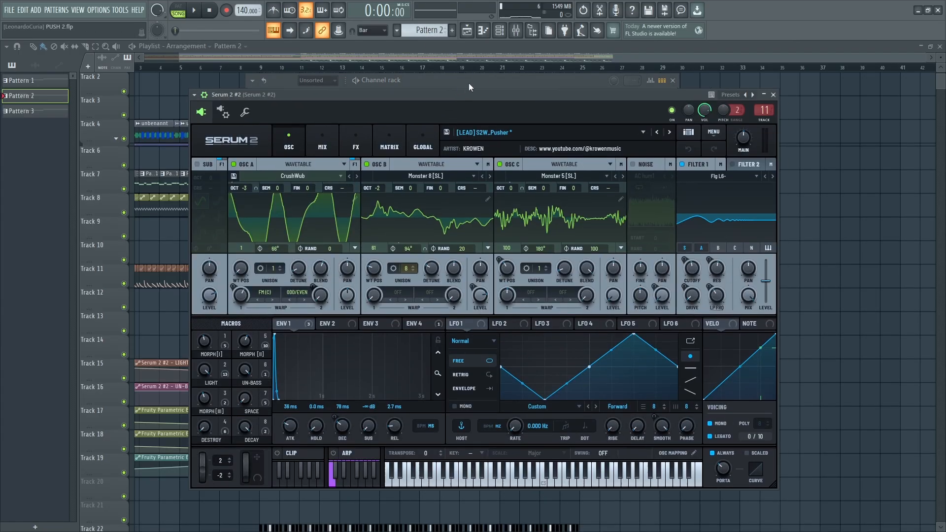
left_click(467, 32)
- Select Pattern 1 and open the Serum 2 #2 synth from the channel rack
scroll(239, 183, "up", 5)
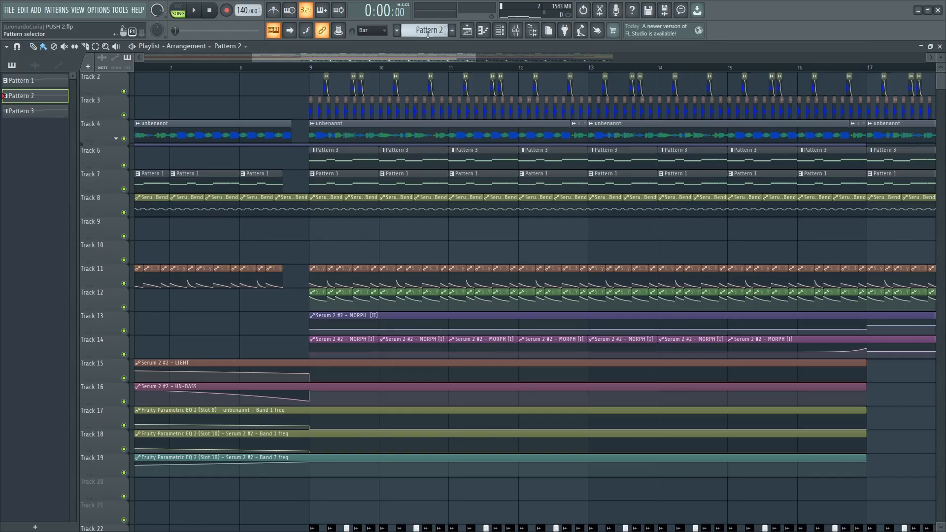
scroll(430, 30, "up", 1)
left_click(499, 31)
left_click(322, 192)
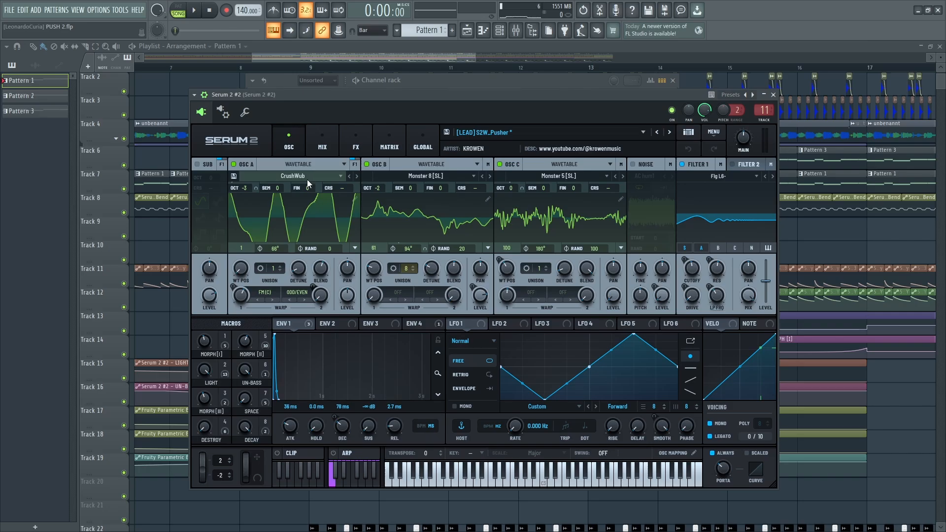
- Turn off oscillator A's second warp mode and look through the available Alt Warp modes
left_click(294, 300)
left_click(302, 301)
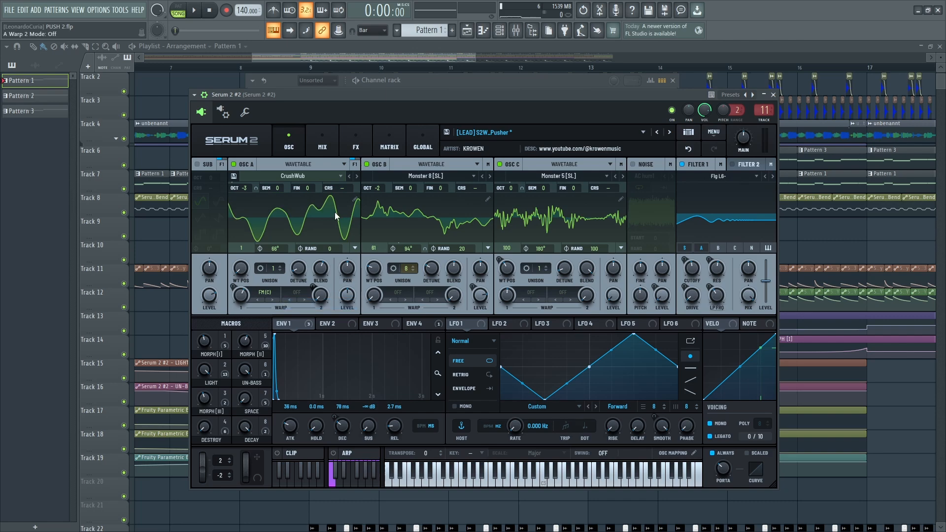
left_click(298, 291)
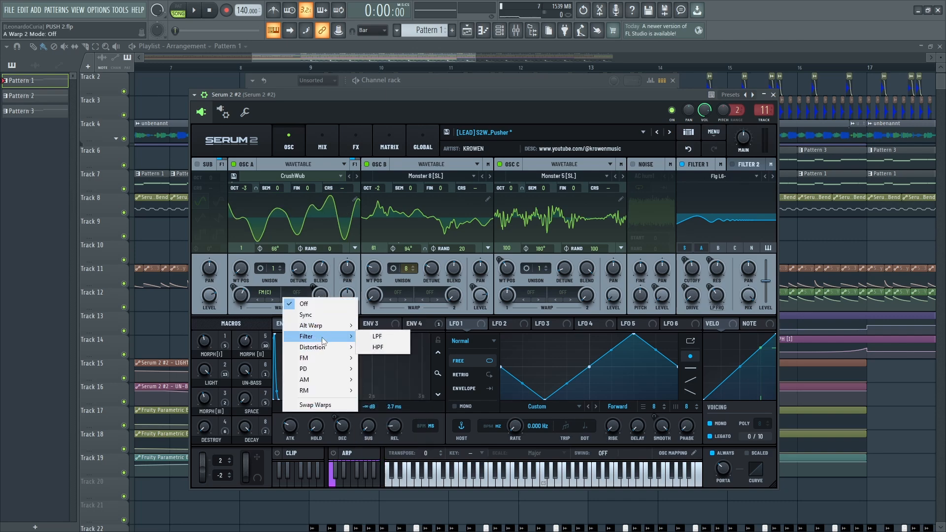
mouse_move(326, 325)
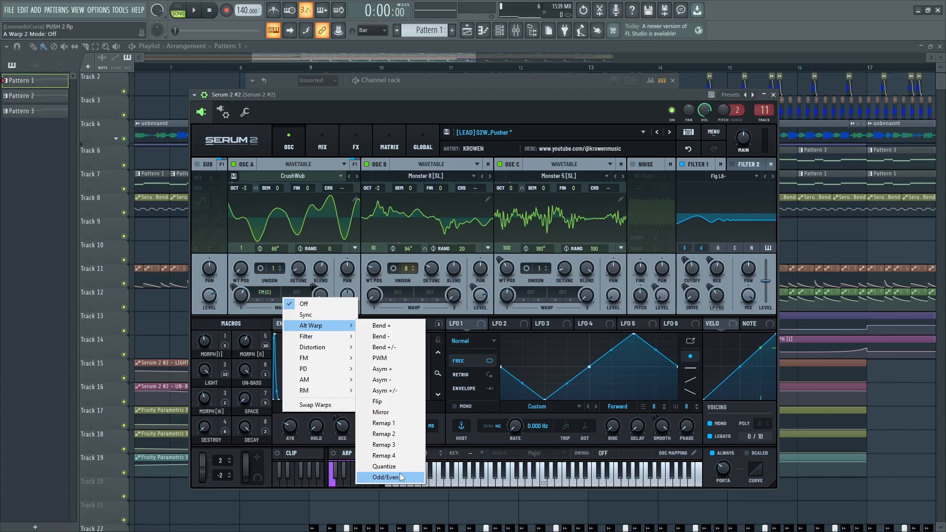
left_click(460, 101)
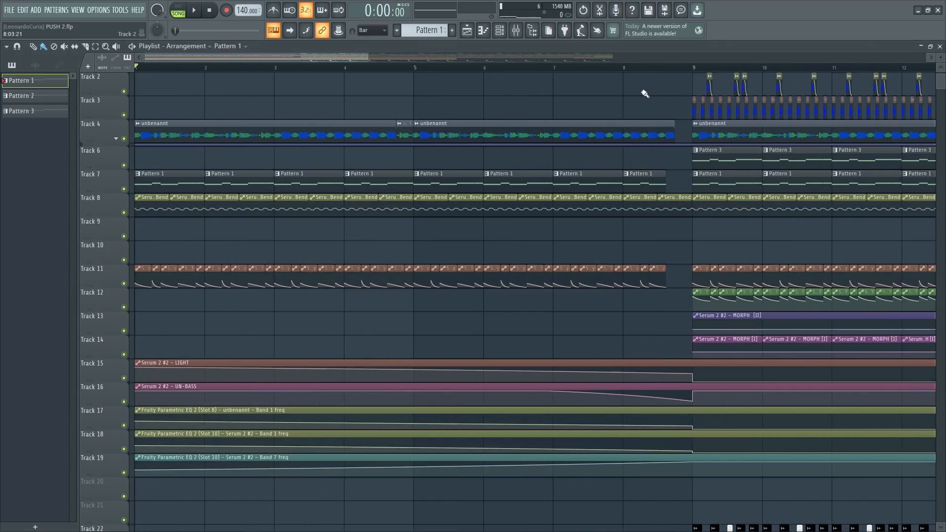
- Loop bars 9 to 11 of the song, start playback and reopen the Serum 2 #2 synth
key("space")
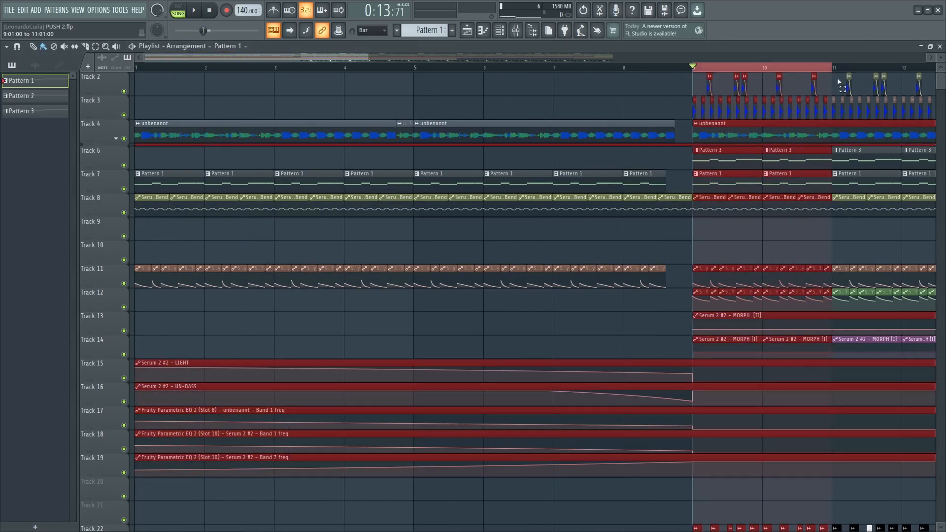
left_click(499, 31)
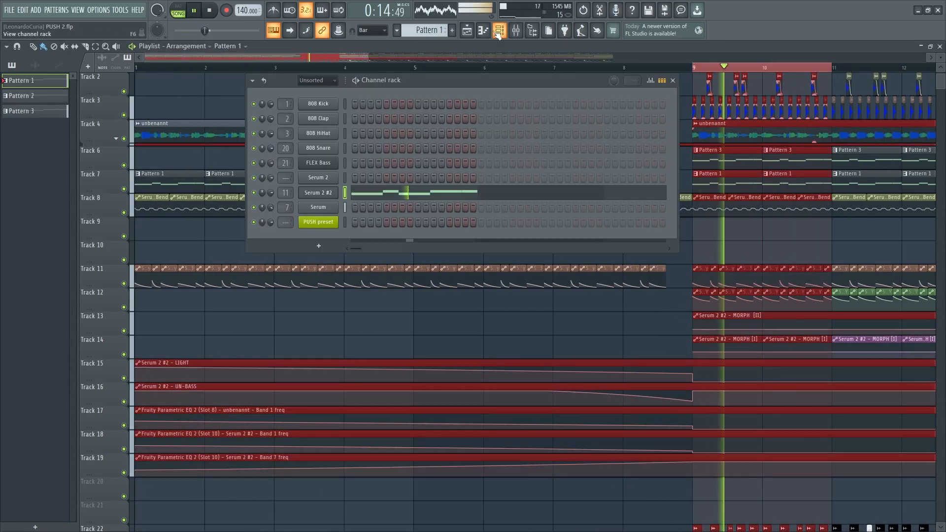
left_click(327, 192)
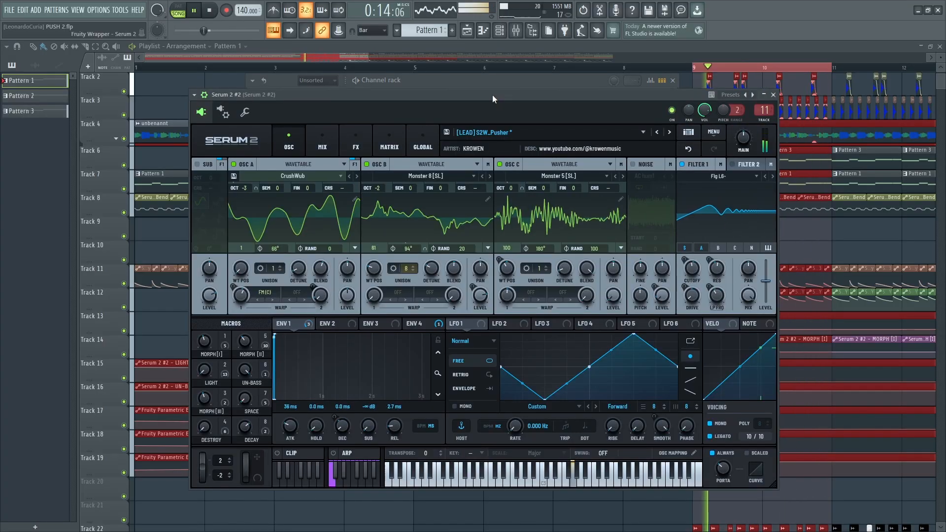
- Set oscillator A's second warp mode to Odd/Even while listening to the loop, and stop playback
left_click_drag(493, 94, 491, 85)
left_click(295, 283)
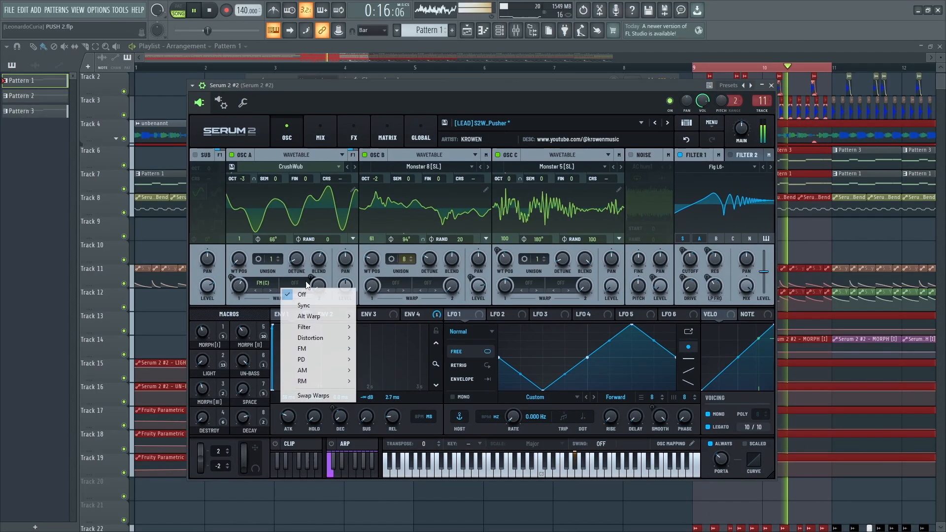
mouse_move(322, 316)
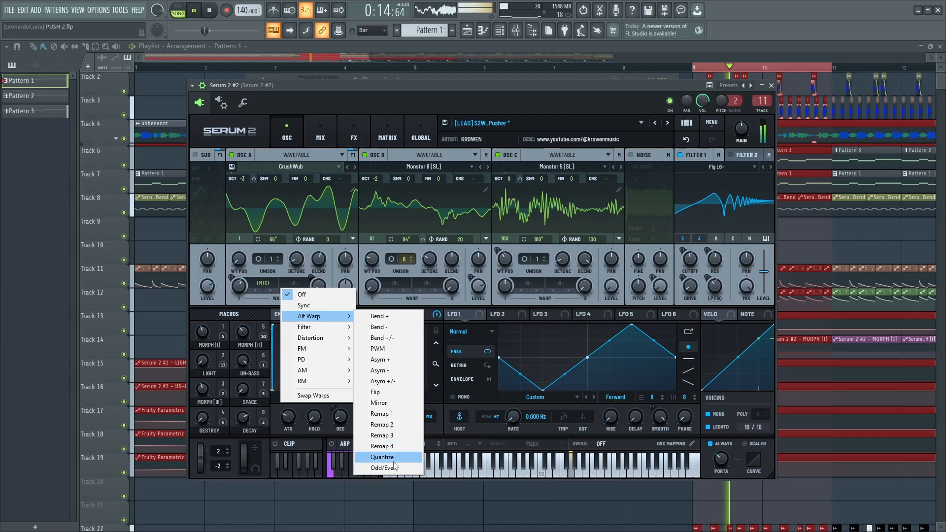
left_click(392, 466)
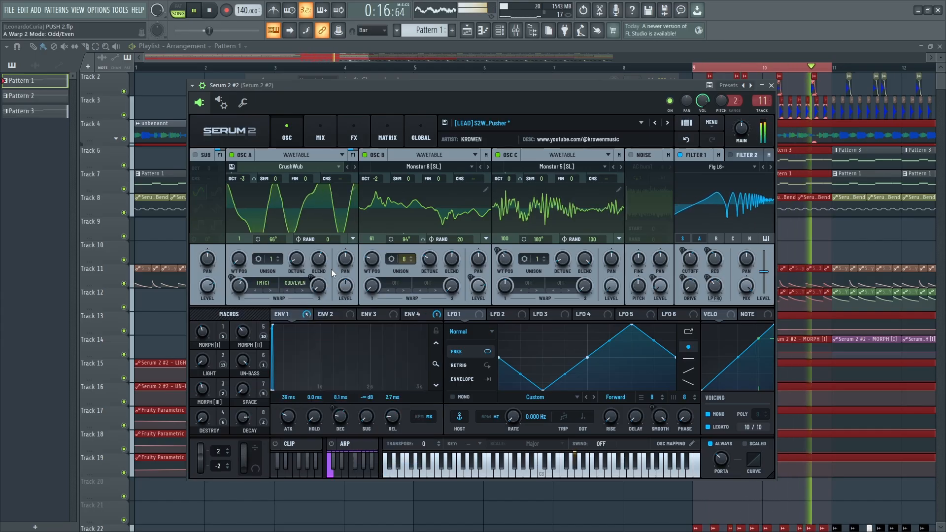
key("space")
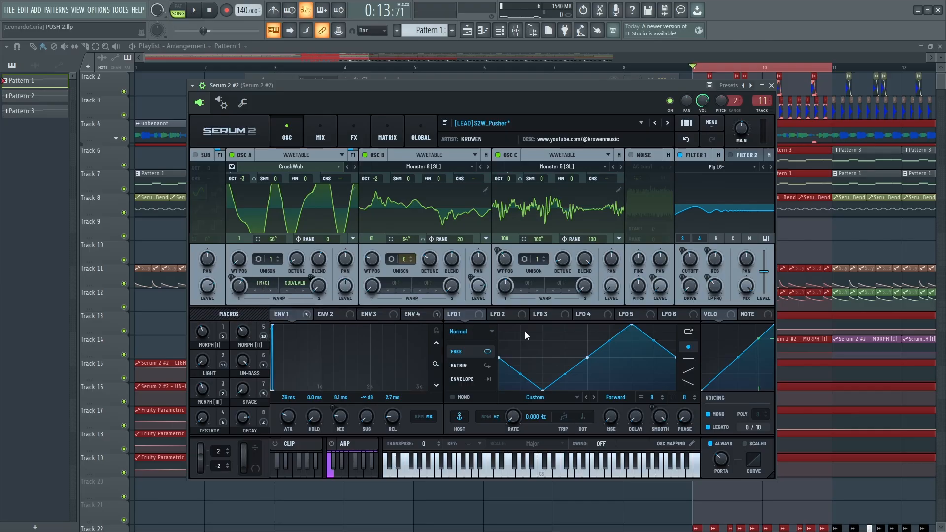
- Switch off oscillator B in Serum 2 #2 and listen to the loop without it
left_click(365, 155)
left_click_drag(504, 88, 513, 86)
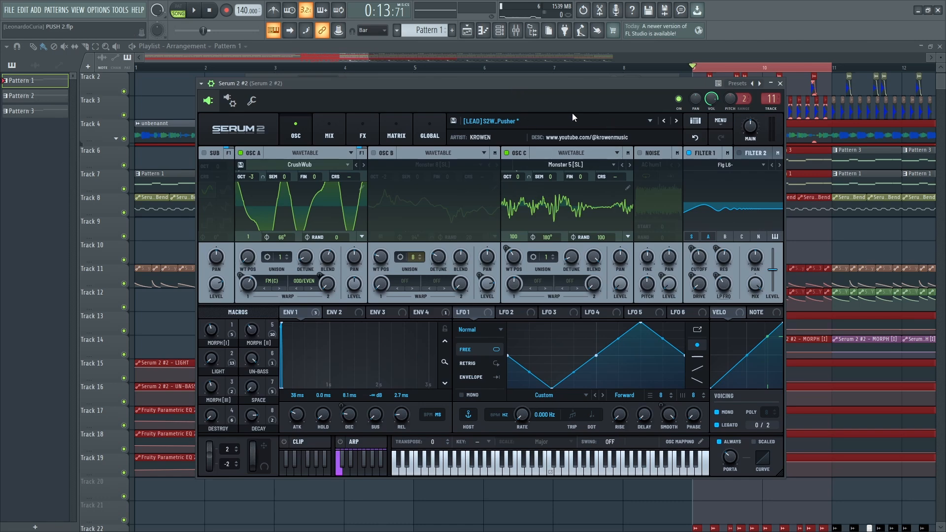
key("space")
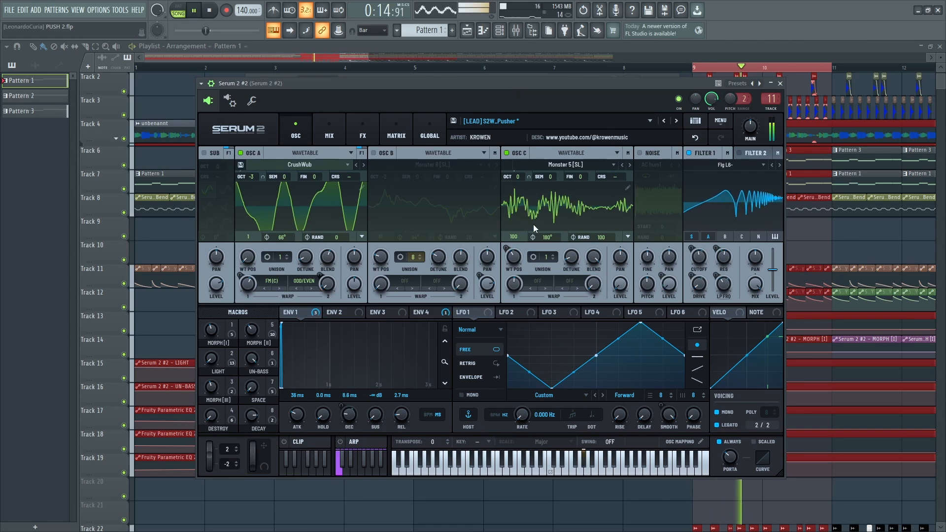
key("space")
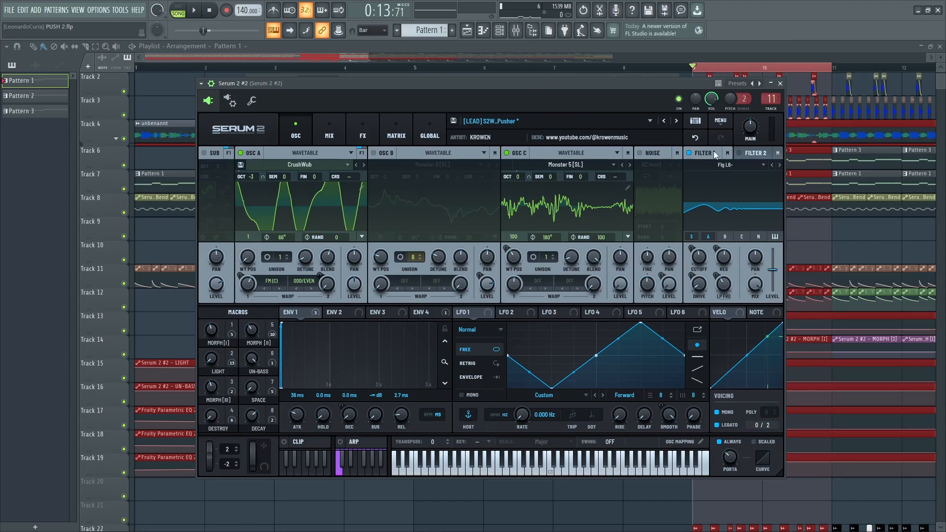
- Switch off Filter 1 in Serum 2 #2 and listen to the unfiltered loop
left_click(689, 153)
key("space")
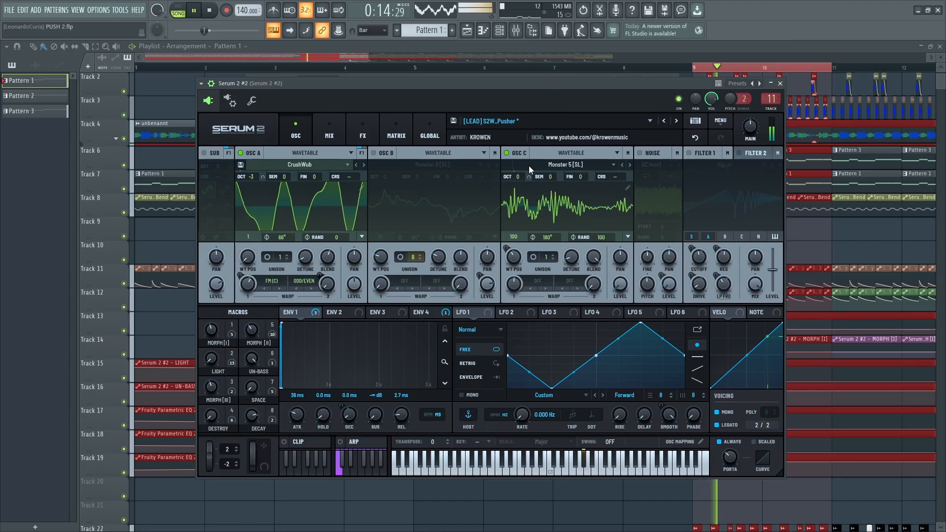
key("space")
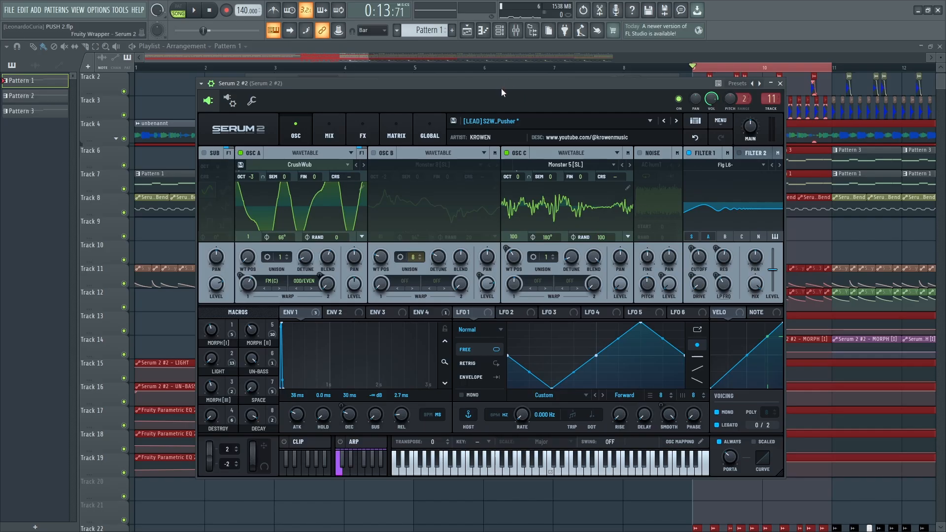
- Restart loop playback and adjust Filter 1's cutoff to about 328 Hz
left_click_drag(505, 87, 511, 84)
key("space")
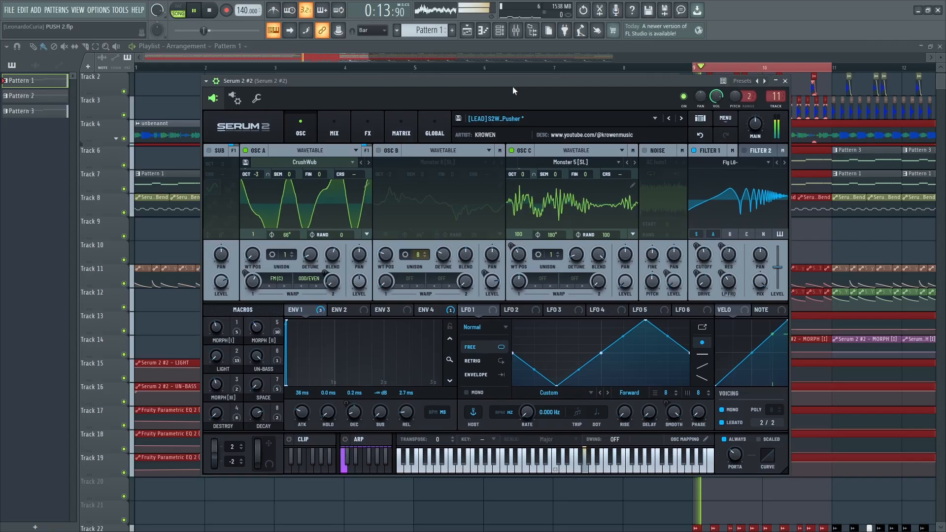
mouse_move(704, 258)
left_mouse_down()
mouse_move(710, 270)
mouse_move(714, 243)
mouse_move(712, 270)
mouse_move(711, 256)
left_mouse_up()
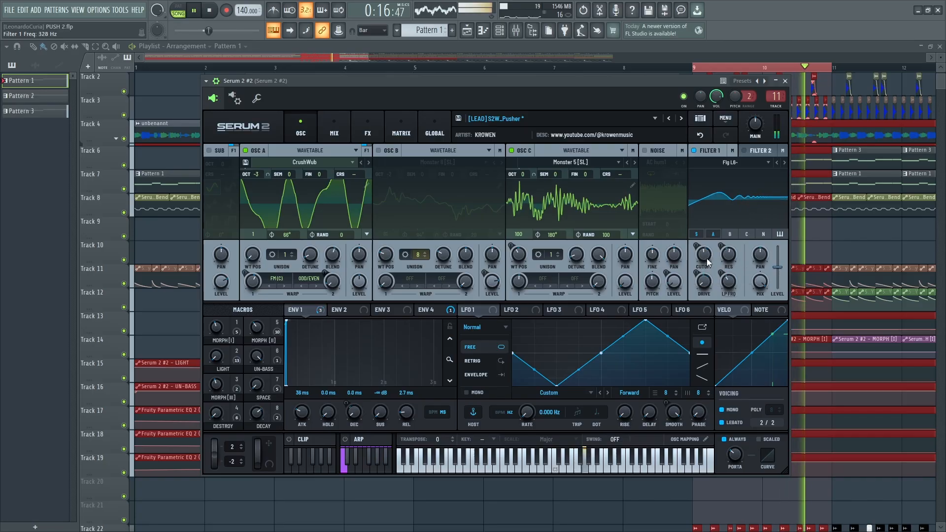
- Set oscillator C's wavetable position to 90 and oscillator A's FM (C) warp amount to 61%
mouse_move(510, 251)
left_mouse_down()
mouse_move(520, 265)
mouse_move(524, 235)
mouse_move(522, 264)
left_mouse_up()
mouse_move(254, 282)
left_mouse_down()
mouse_move(257, 311)
mouse_move(258, 265)
mouse_move(253, 288)
left_mouse_up()
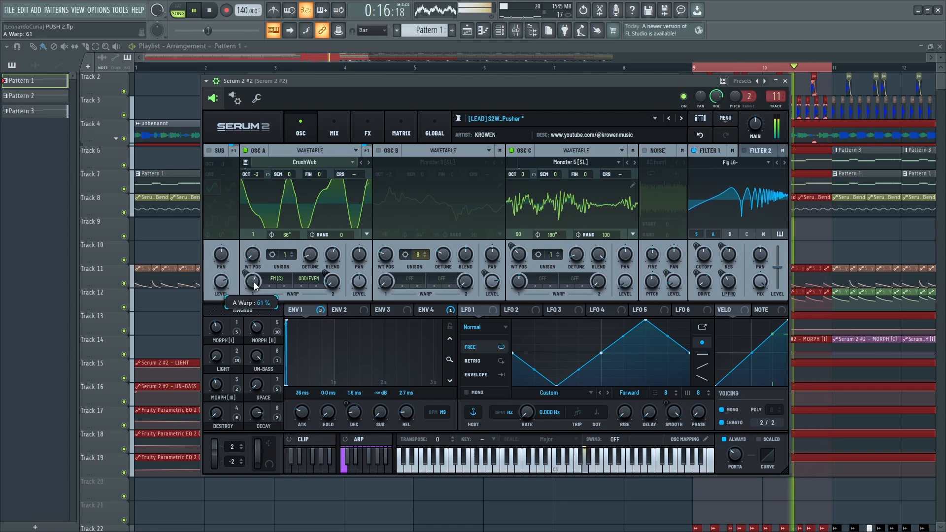
- Switch oscillator B back on and set its level to 52% while listening to the loop
key("space")
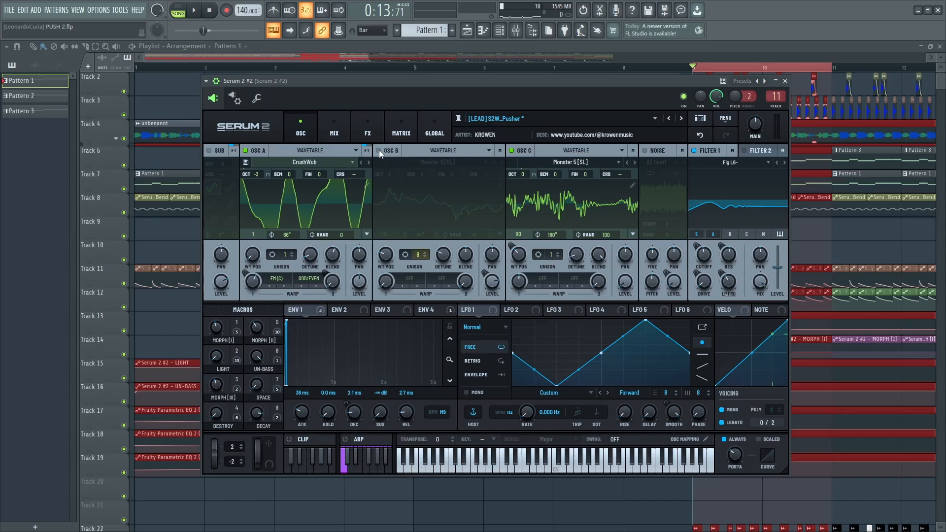
left_click(378, 150)
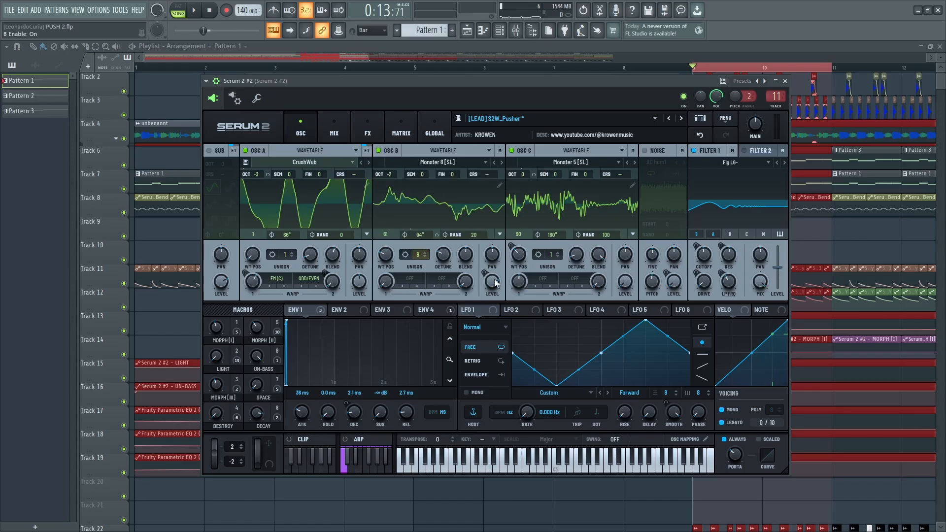
mouse_move(493, 284)
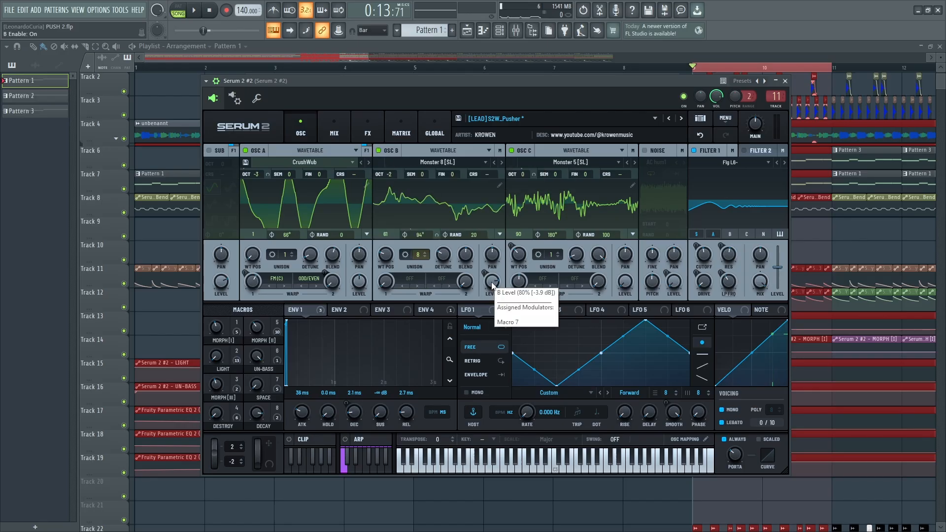
left_click_drag(543, 81, 545, 80)
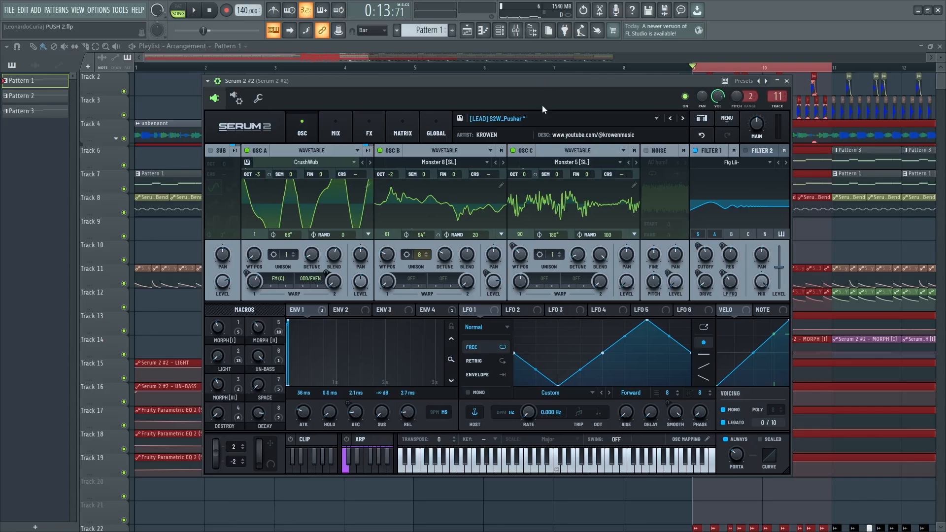
key("space")
left_click_drag(495, 285, 493, 314)
key("space")
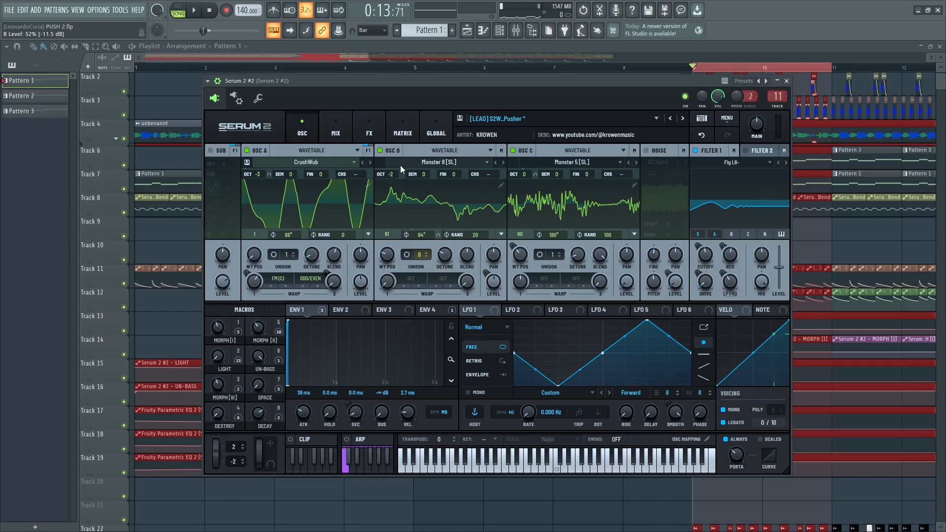
- Reselect FM (C) as oscillator A's first warp mode and show what envelope 1 modulates
left_click(279, 279)
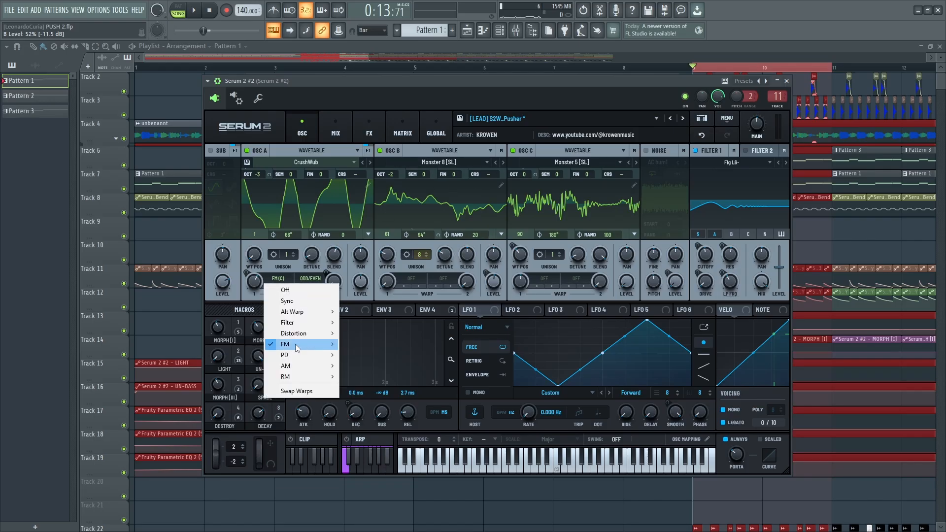
mouse_move(294, 344)
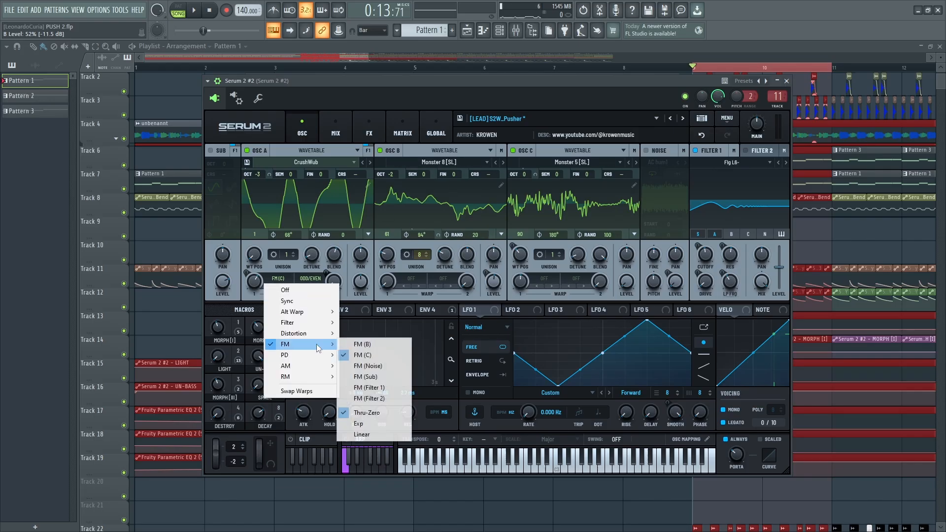
left_click(369, 354)
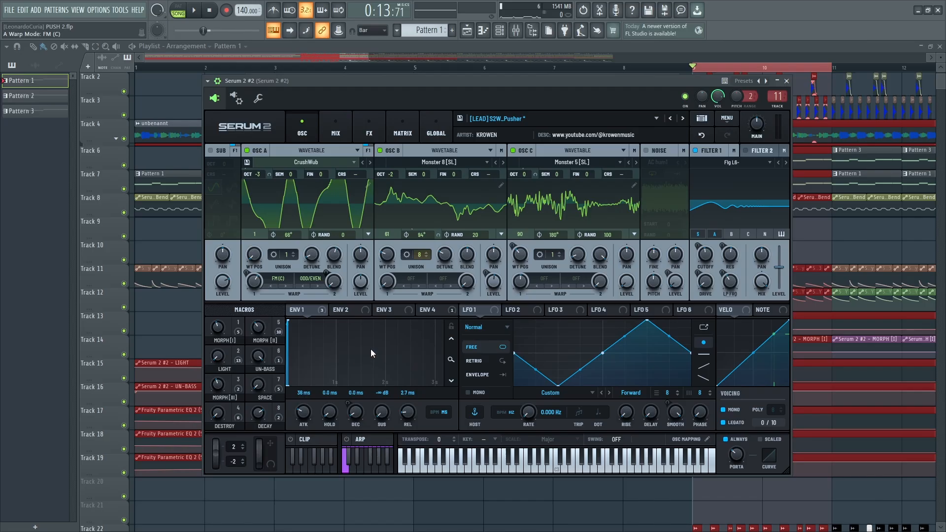
left_click(332, 309)
left_click(309, 309)
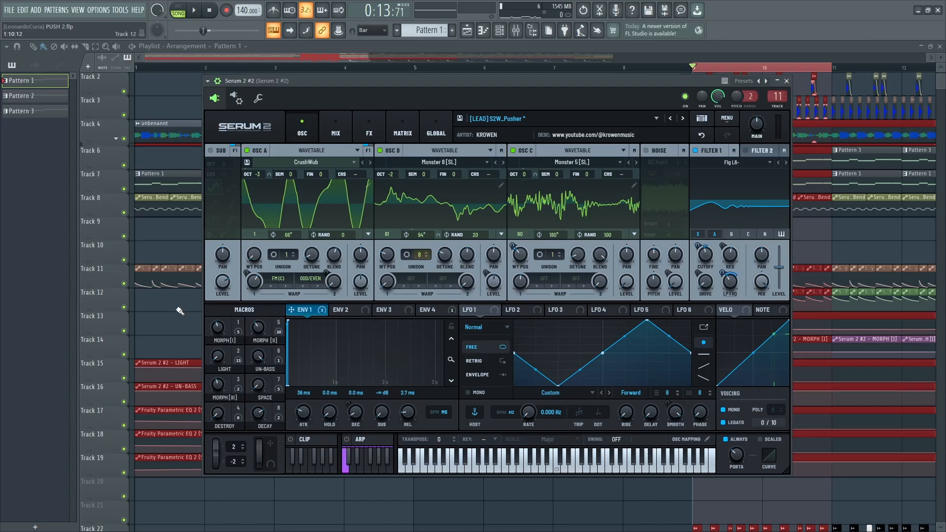
- Mute the automation on playlist Tracks 11 and 12 and play the loop without it
left_click(178, 308)
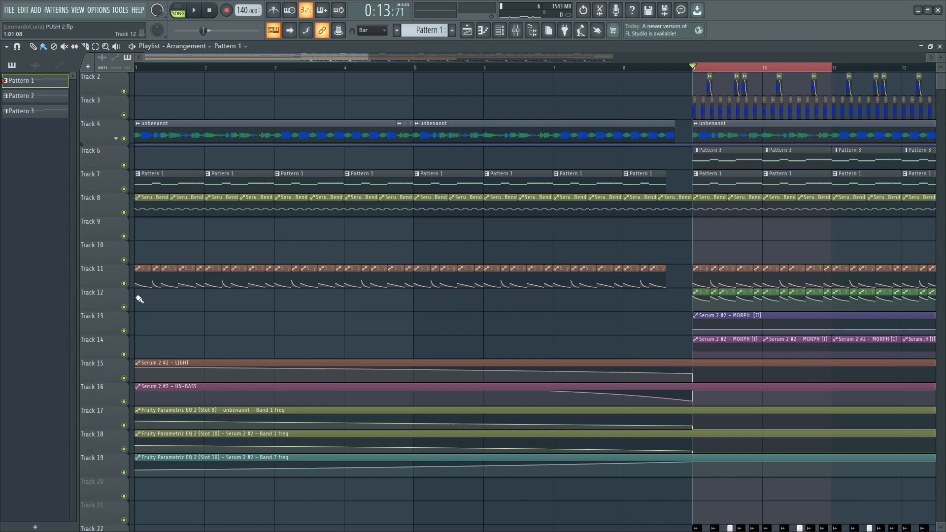
left_click(124, 284)
left_click(124, 307)
scroll(420, 312, "down", 1)
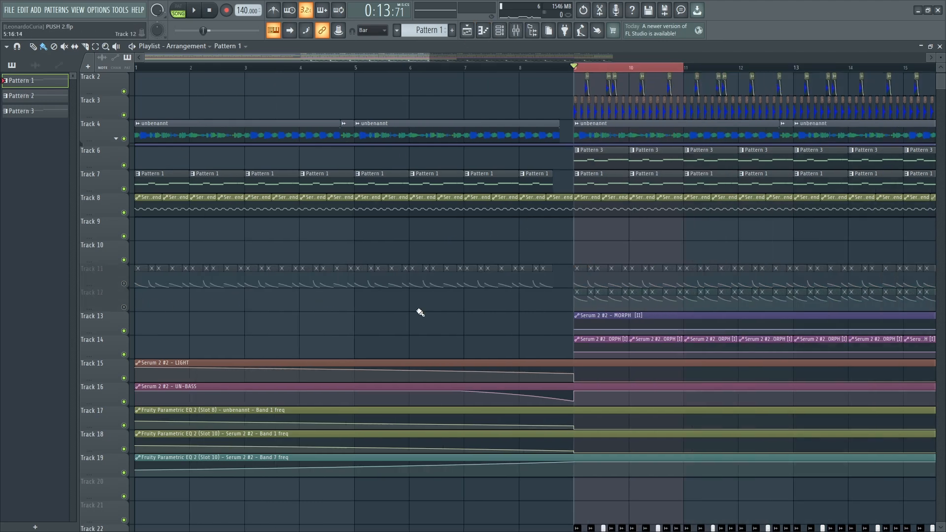
scroll(682, 258, "up", 1)
key("space")
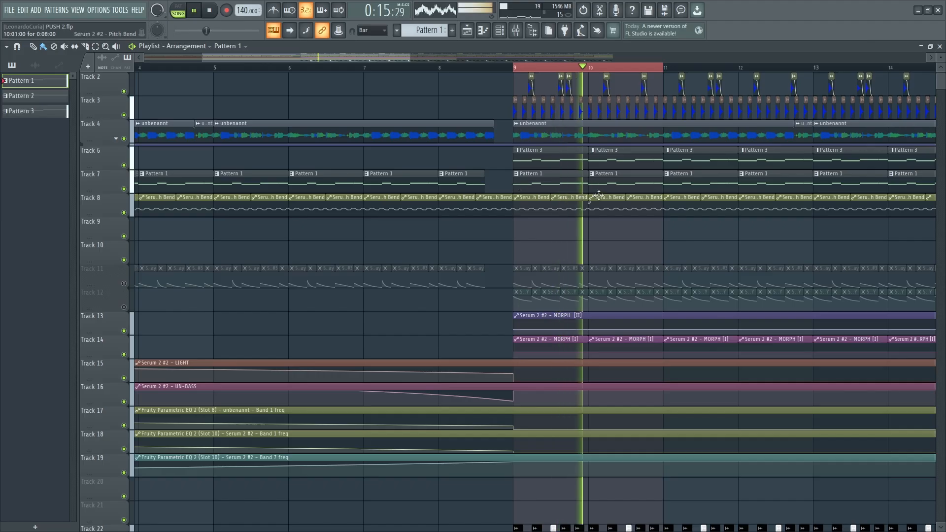
- Unmute Tracks 11 and 12 and listen to the loop with their automation
left_click(123, 284)
left_click(124, 308)
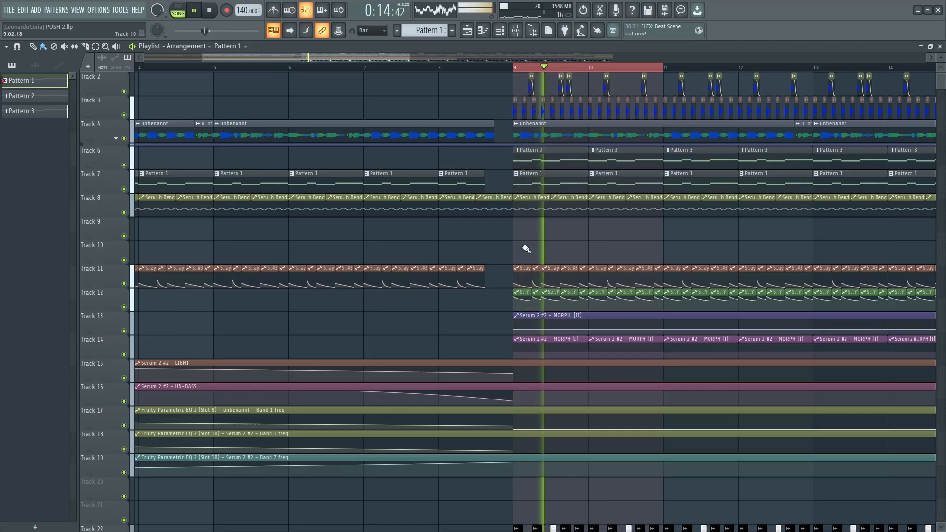
key("space")
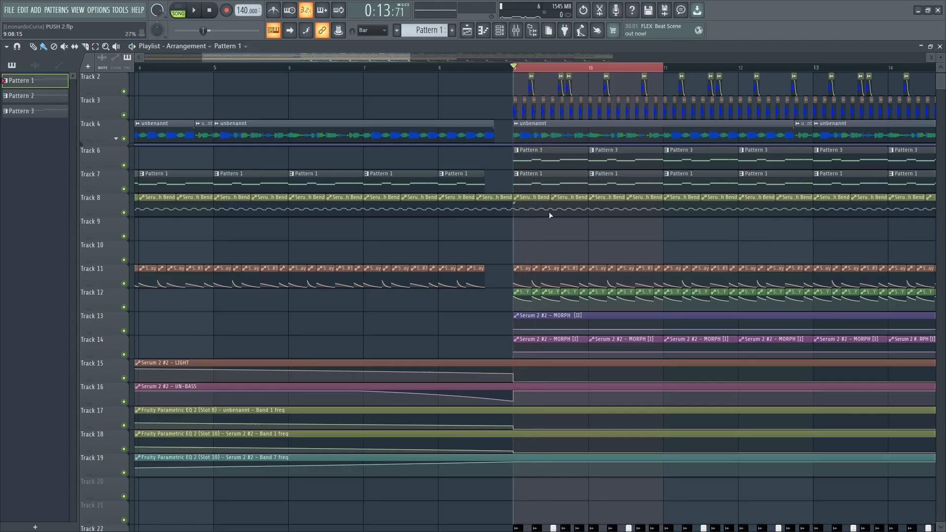
- Reopen Serum 2 #2 from the channel rack, switch off oscillator B and listen to the loop
left_click(499, 30)
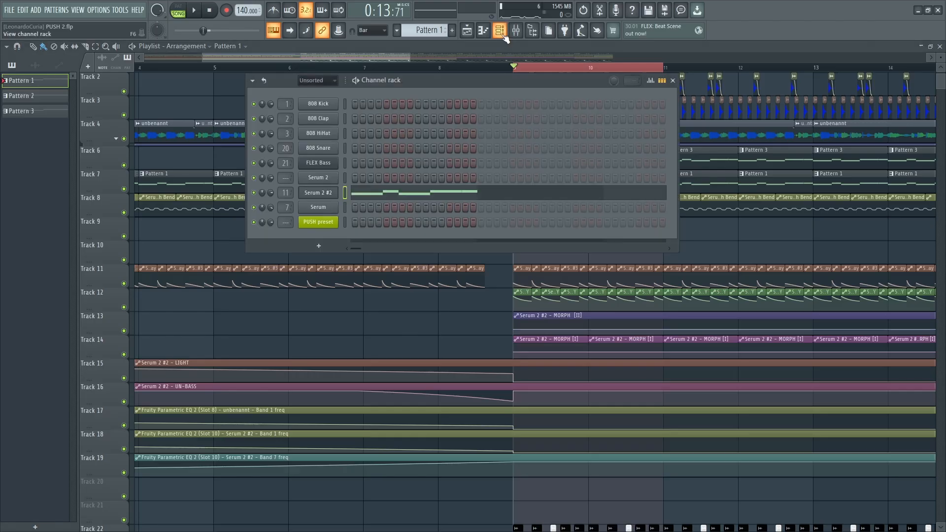
left_click(333, 188)
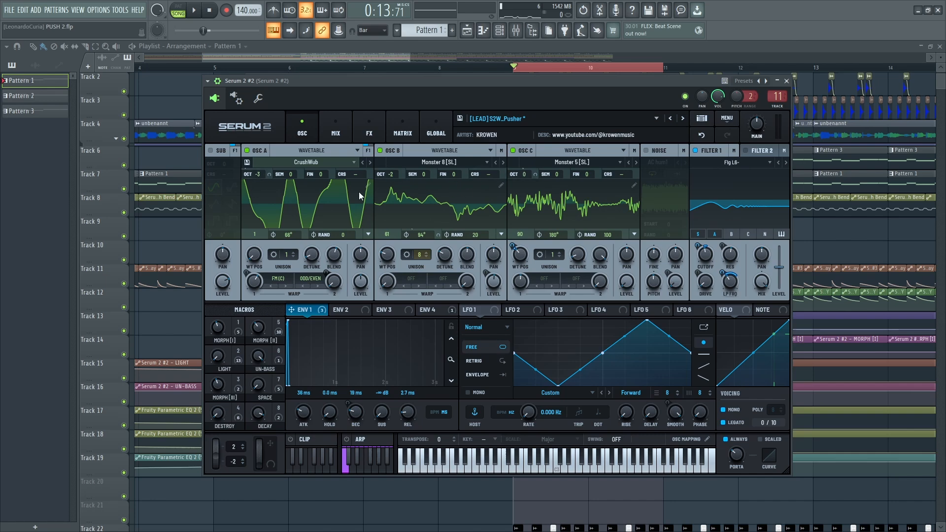
left_click(380, 150)
left_click_drag(489, 84, 496, 84)
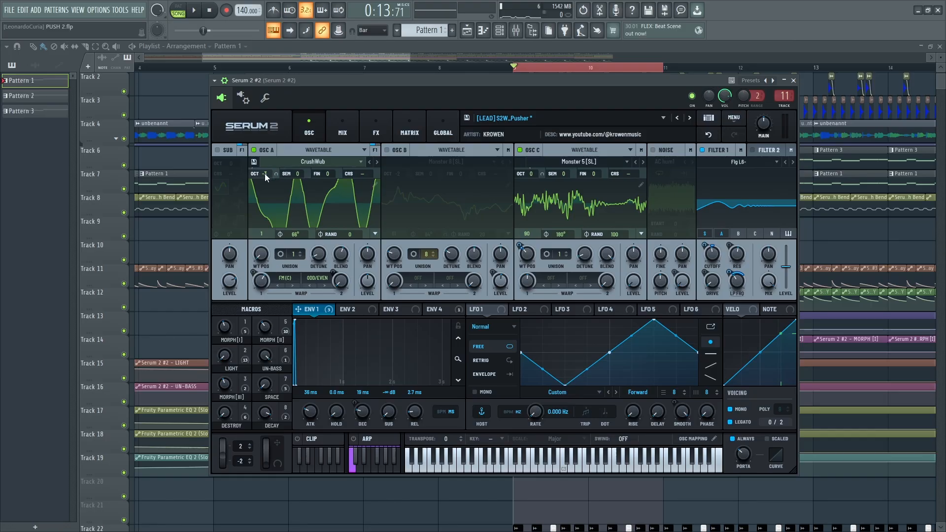
key("space")
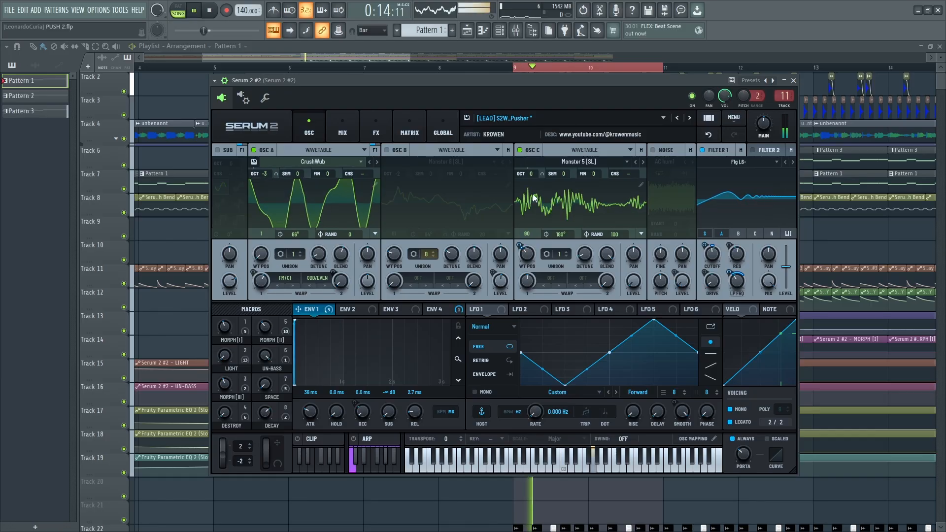
key("space")
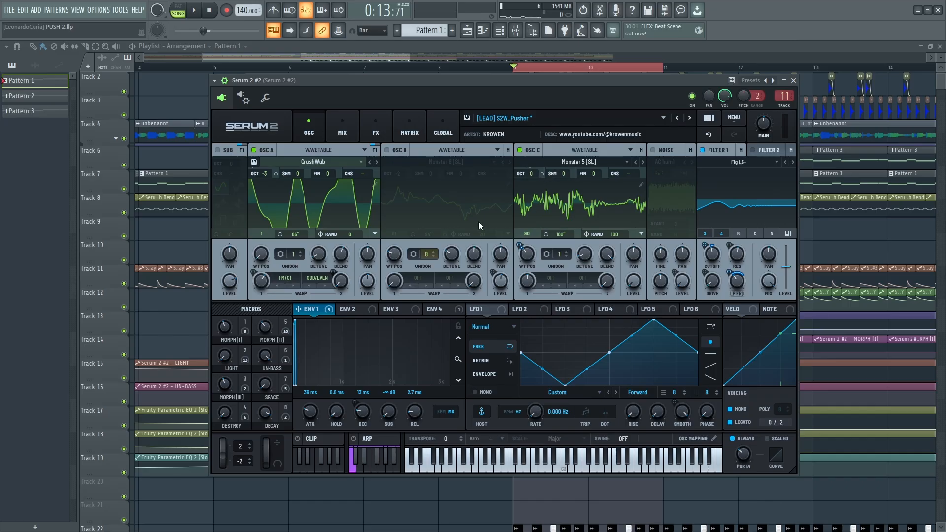
- Try different octaves on oscillators C and A and nudge Filter 1's cutoff while the loop plays
key("space")
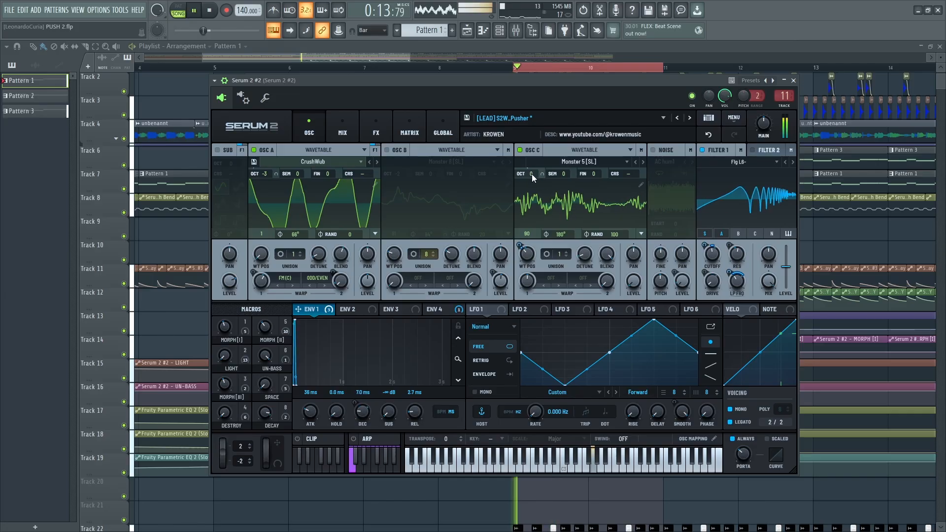
mouse_move(531, 173)
left_mouse_down()
mouse_move(531, 193)
mouse_move(536, 182)
left_mouse_up()
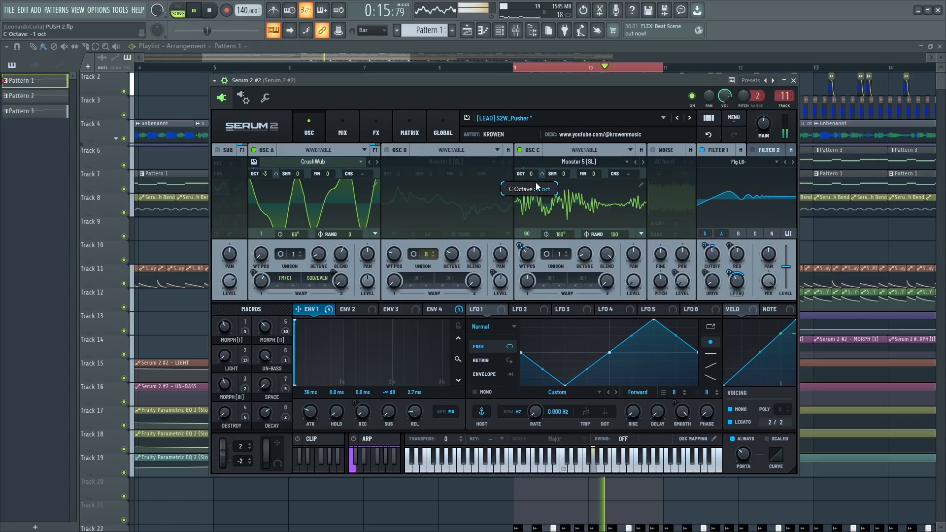
mouse_move(264, 175)
left_mouse_down()
mouse_move(267, 161)
mouse_move(268, 190)
mouse_move(268, 180)
left_mouse_up()
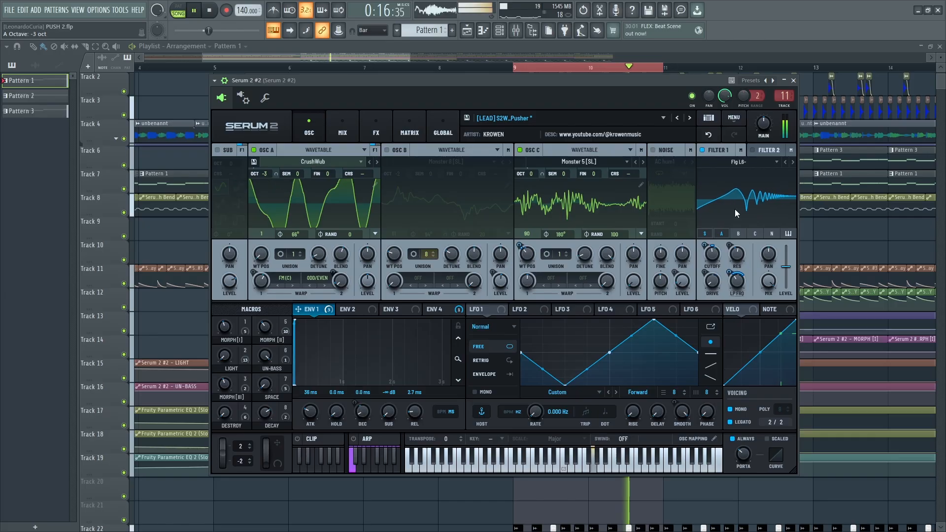
left_click_drag(711, 256, 714, 260)
key("space")
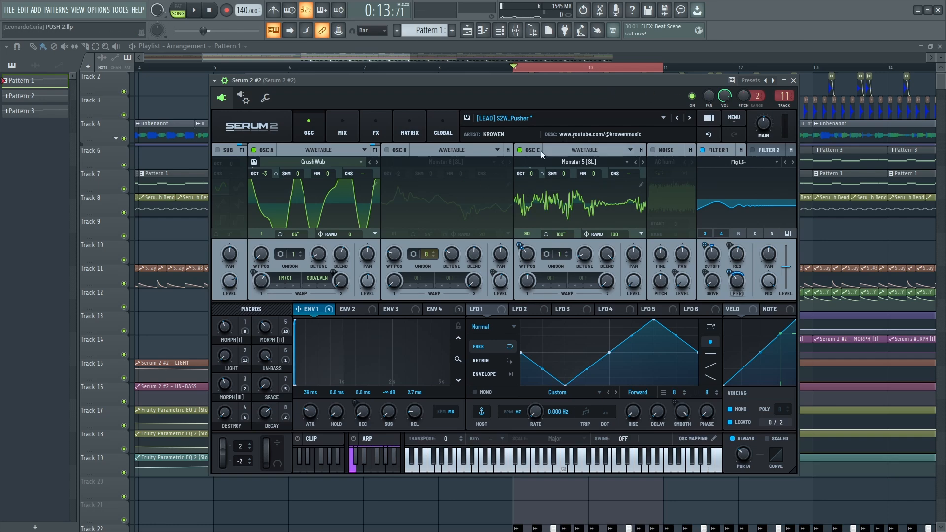
- Show Serum 2 #2's main effects chain and bypass Convolve, Distortion, Equalizer, Reverb and the first Filter
left_click(368, 125)
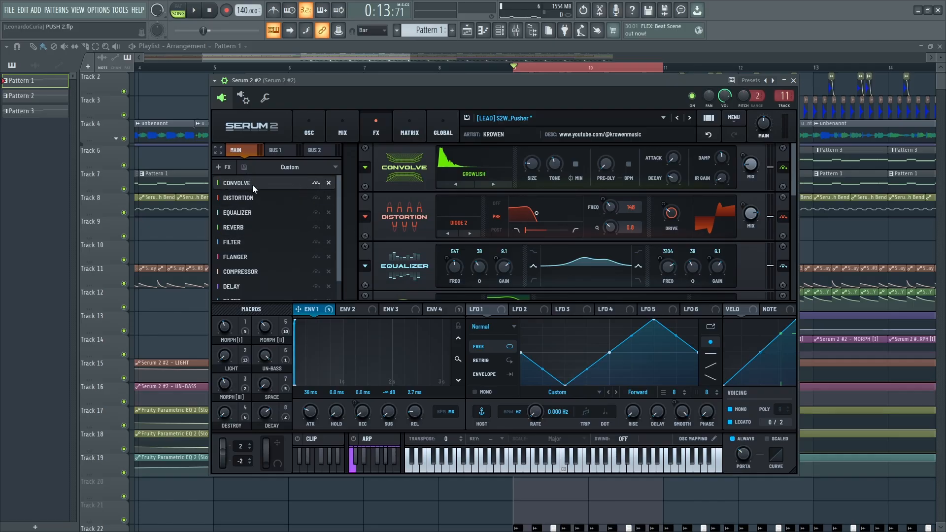
left_click(783, 168)
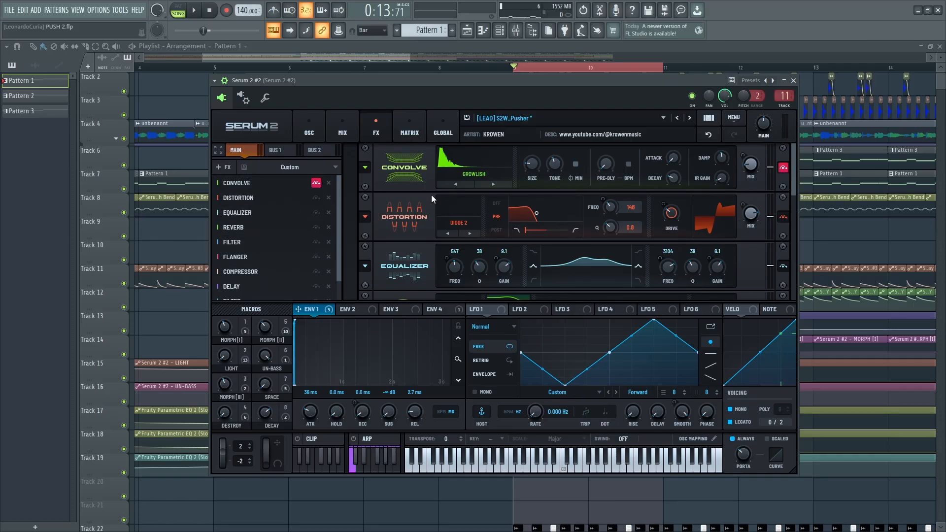
left_click(317, 198)
left_click(316, 213)
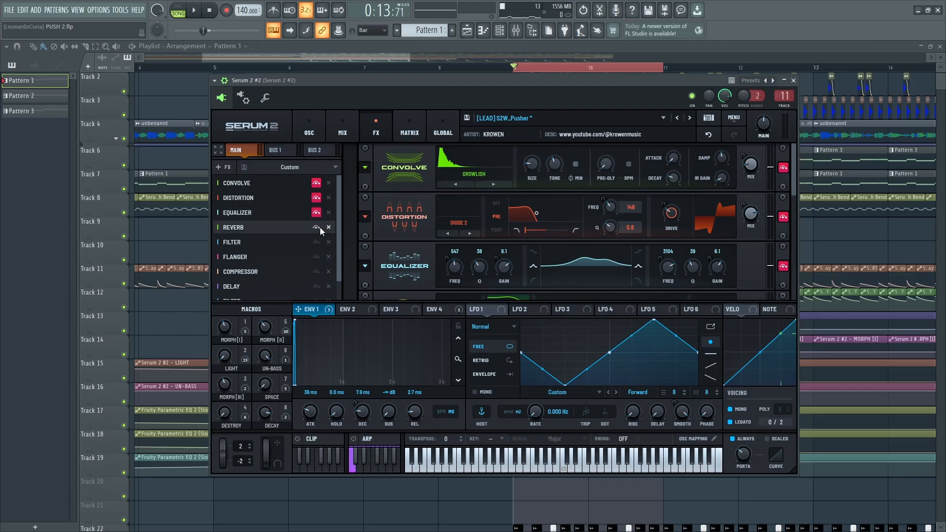
left_click(316, 227)
left_click(316, 242)
- Bypass the Flanger, the first Compressor, the Delay and the second Filter in the main effects chain
scroll(333, 256, "down", 1)
left_click(316, 234)
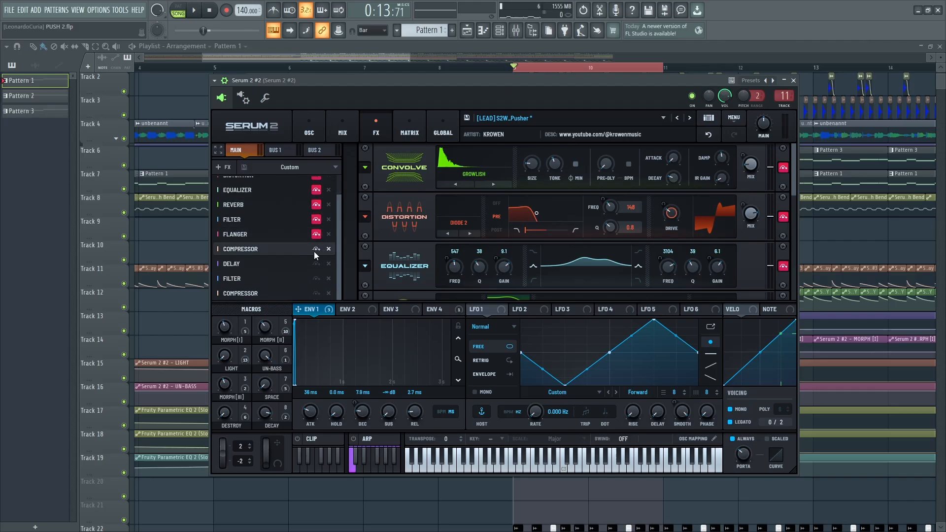
left_click(316, 249)
left_click(316, 263)
left_click(316, 278)
left_click(317, 293)
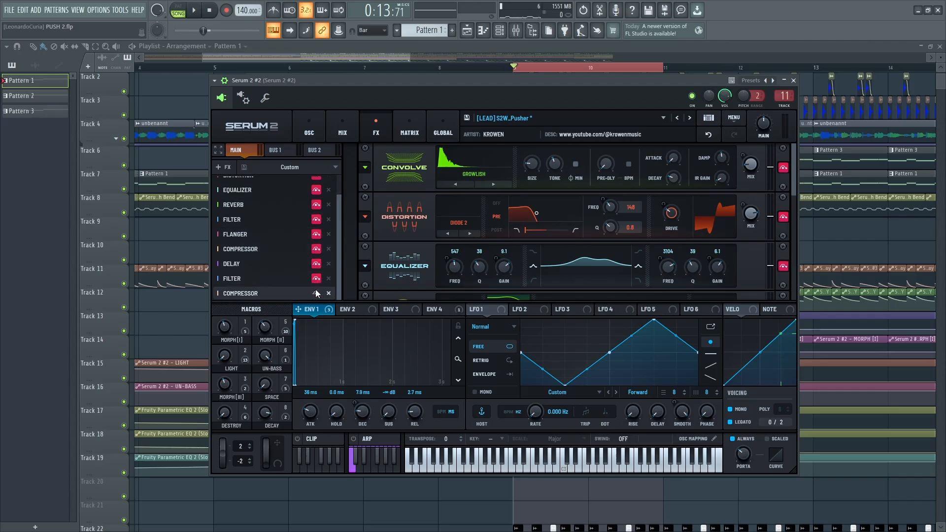
- Listen to the loop with the effects off, and bypass the last Compressor in the chain
left_click(286, 277)
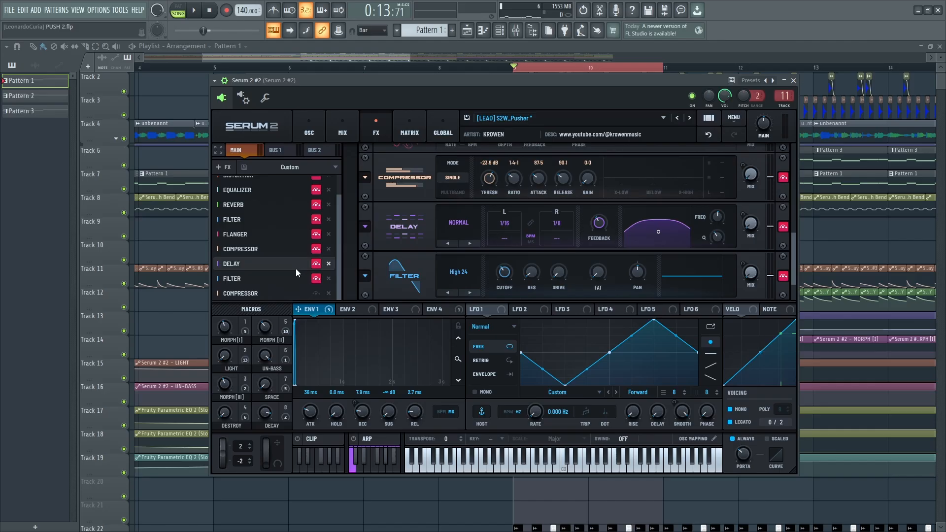
scroll(292, 266, "up", 2)
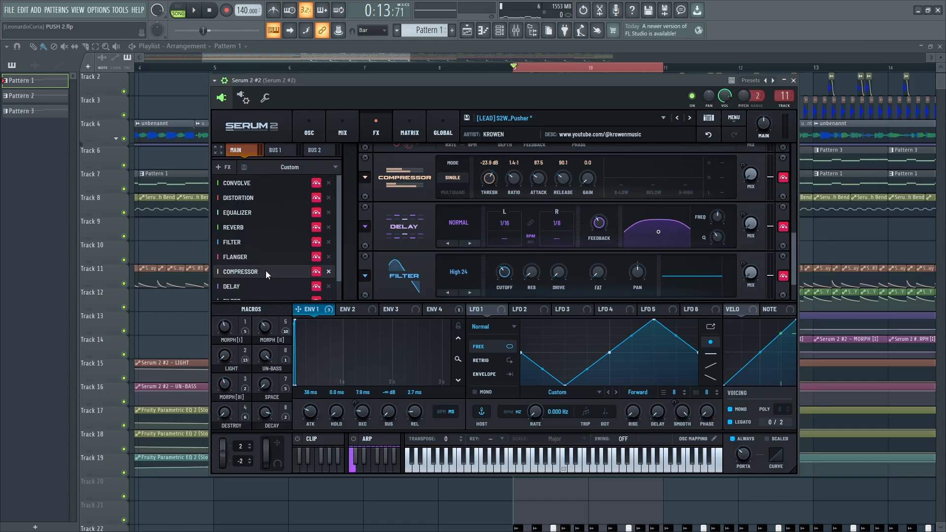
key("space")
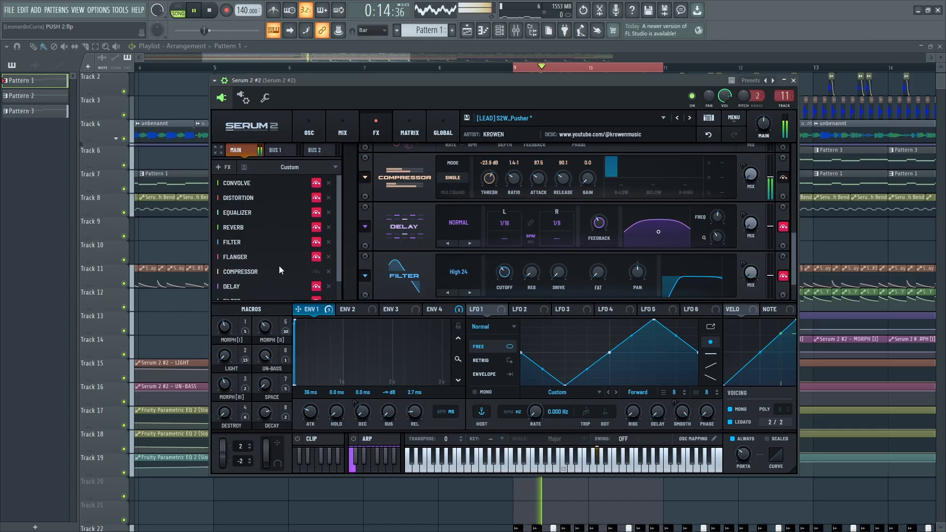
scroll(295, 271, "down", 2)
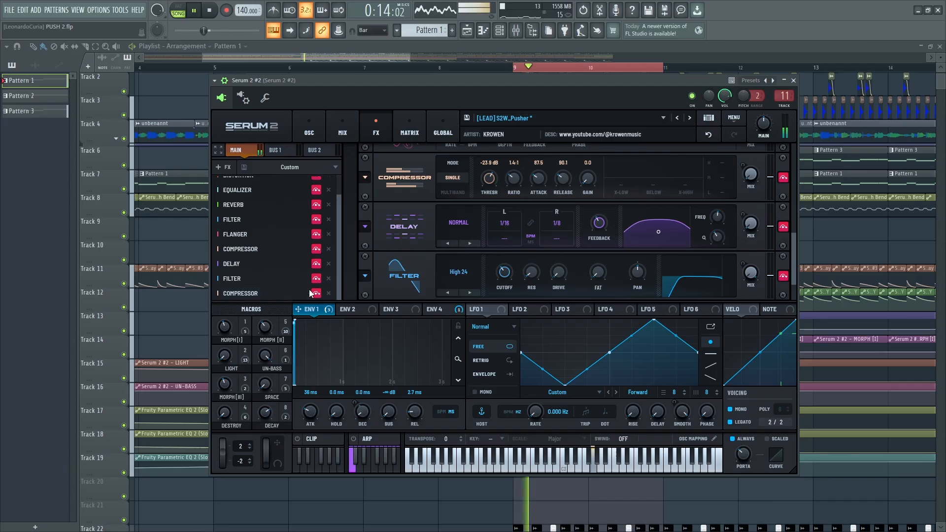
scroll(293, 275, "up", 2)
key("space")
- Switch the Distortion effect back on and listen to the loop
left_click(316, 197)
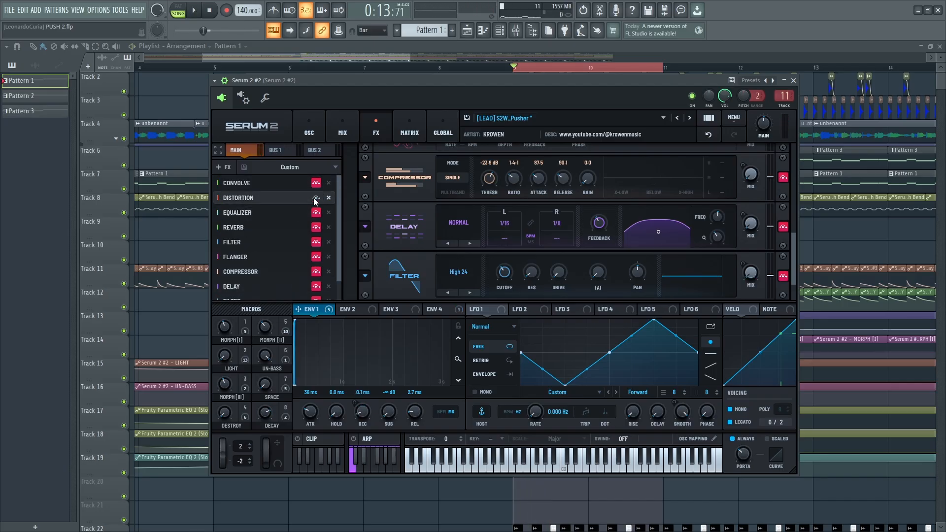
key("space")
key("space")
- Switch the Band 24 Filter effect back on and play the loop
left_click(291, 215)
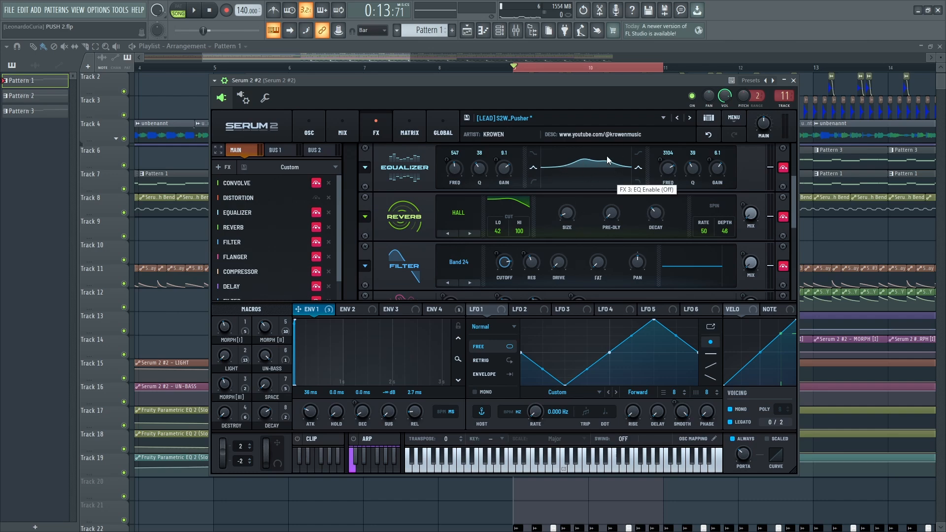
left_click(316, 242)
key("space")
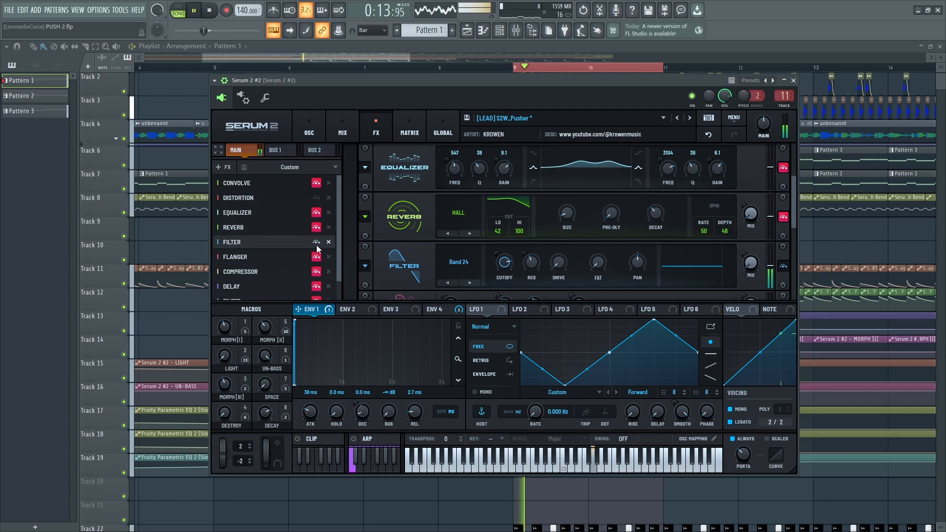
- Switch the last Compressor in the main effects chain back on and listen to the loop
scroll(288, 227, "down", 1)
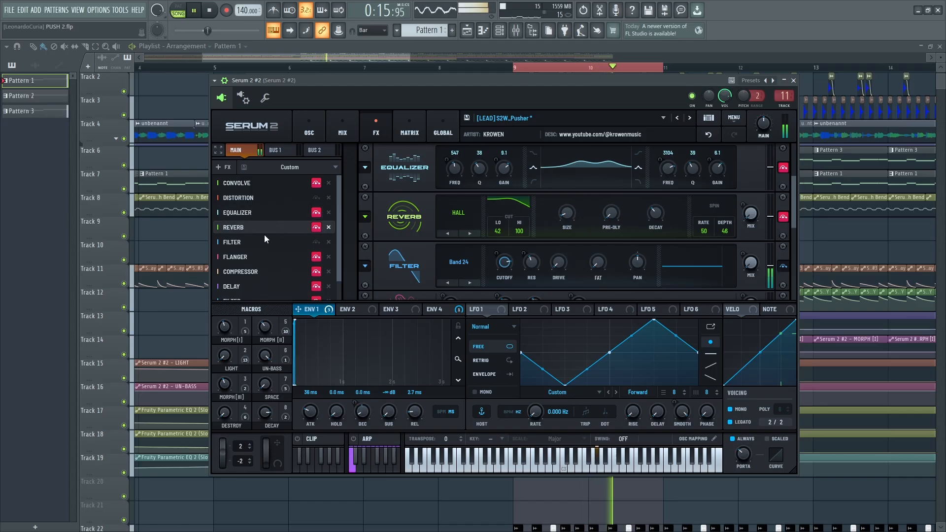
key("space")
key("space")
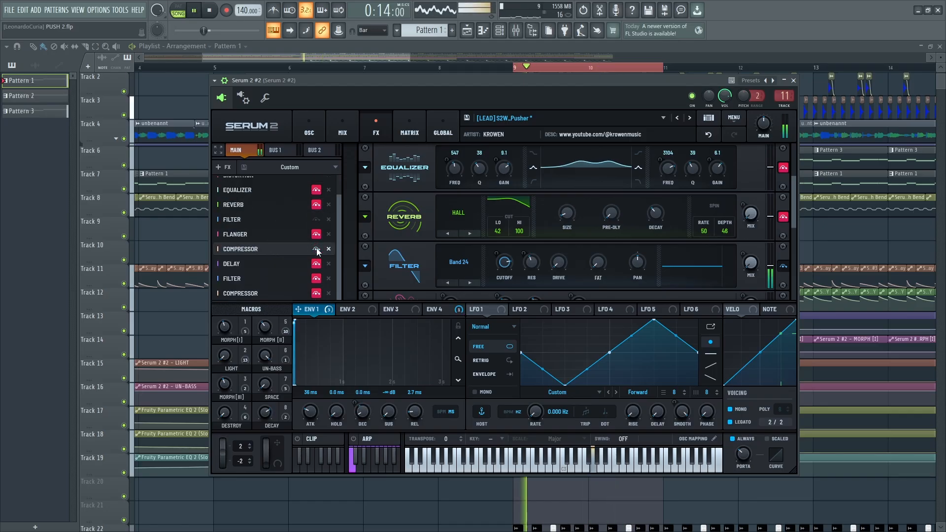
key("space")
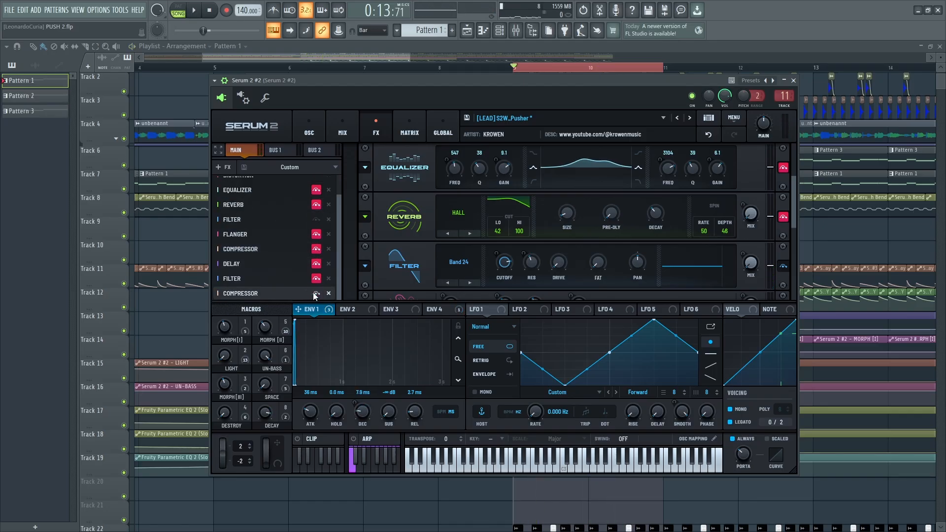
key("space")
key("space")
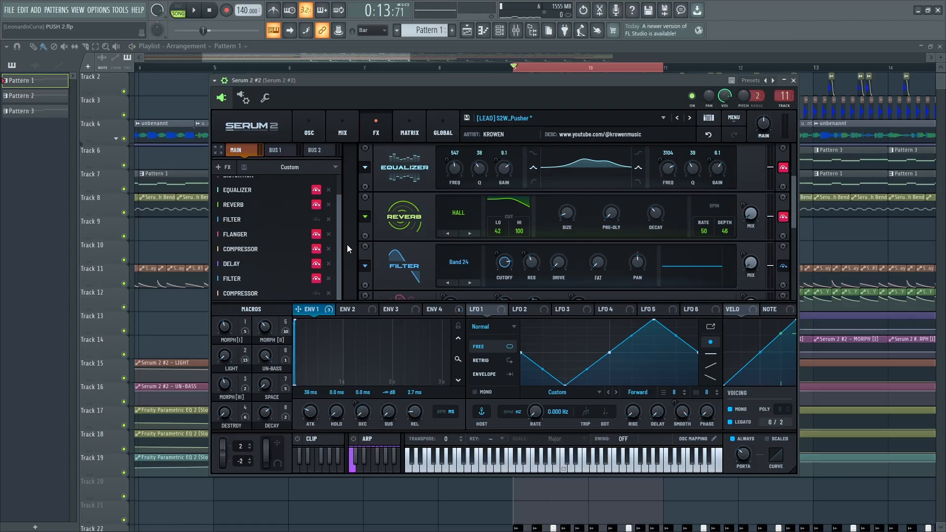
scroll(336, 244, "up", 2)
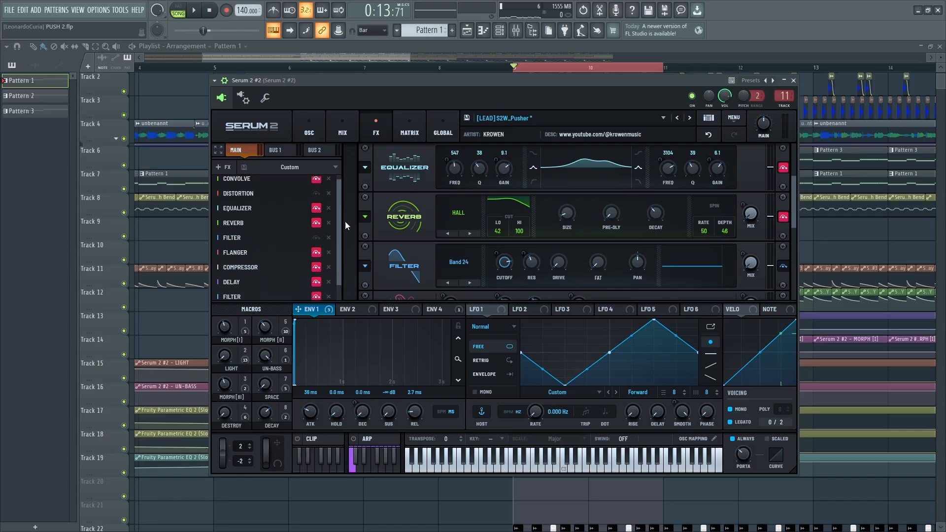
key("space")
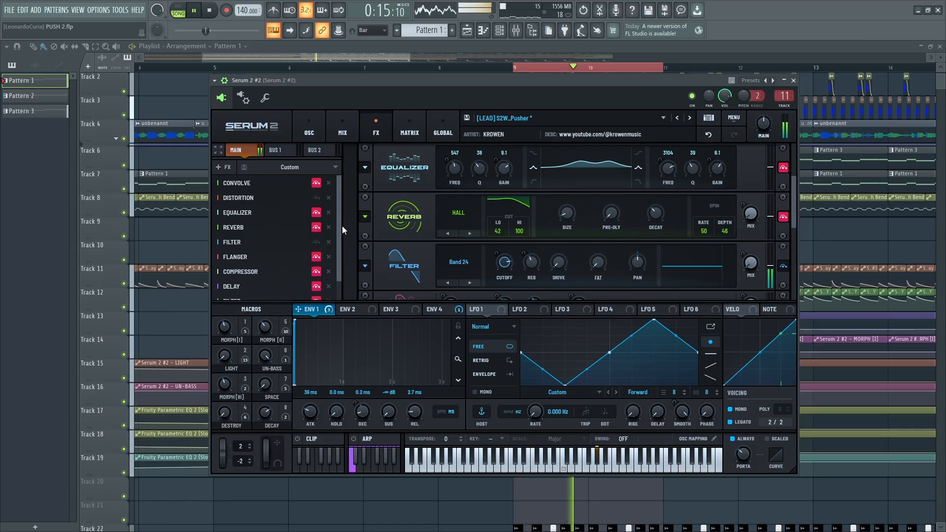
key("space")
- Play the loop and compare it with the Diode 2 Distortion bypassed and active
scroll(549, 198, "up", 1)
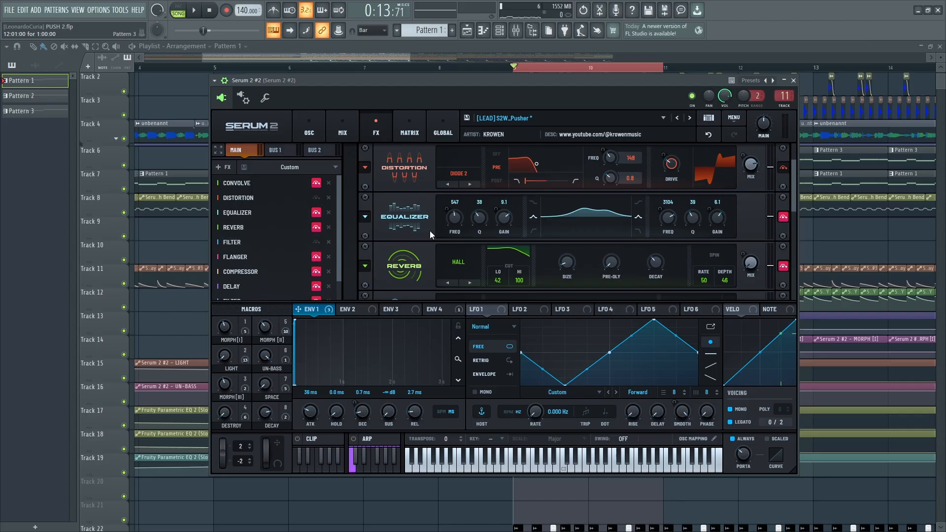
key("space")
left_click(783, 168)
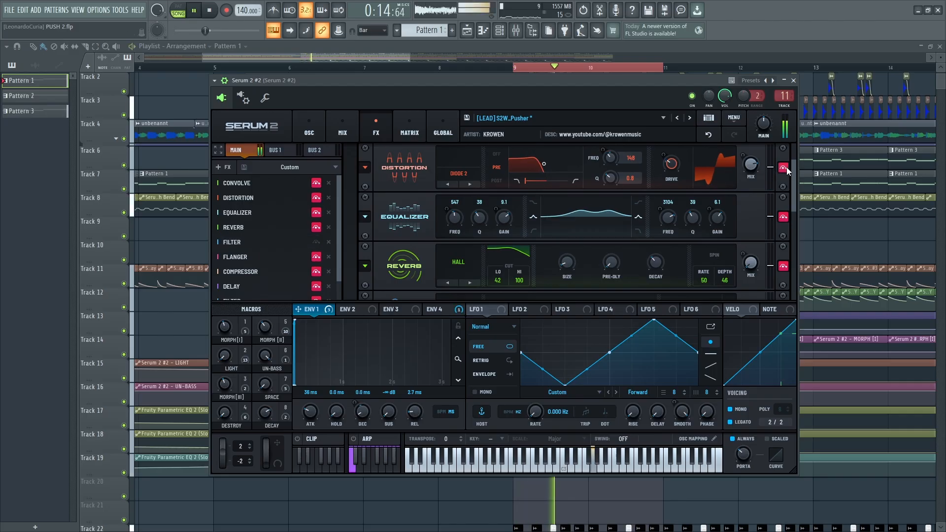
left_click(783, 168)
key("space")
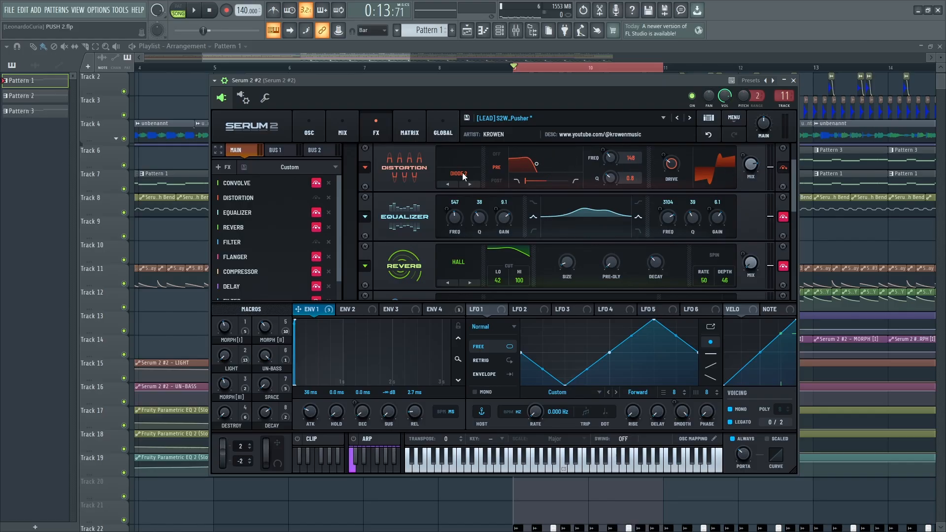
- Check the oscillator settings and compare the loop once more with the Distortion bypassed and active
left_click(309, 129)
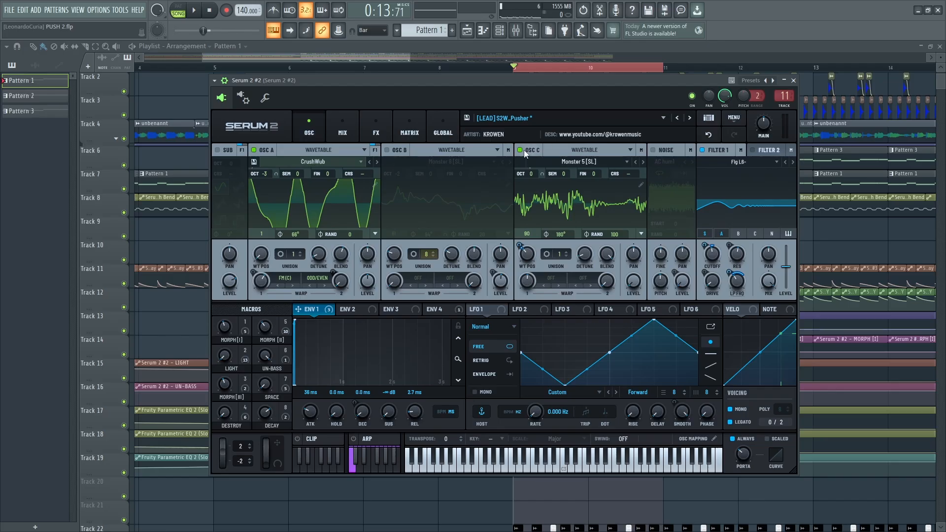
left_click(367, 127)
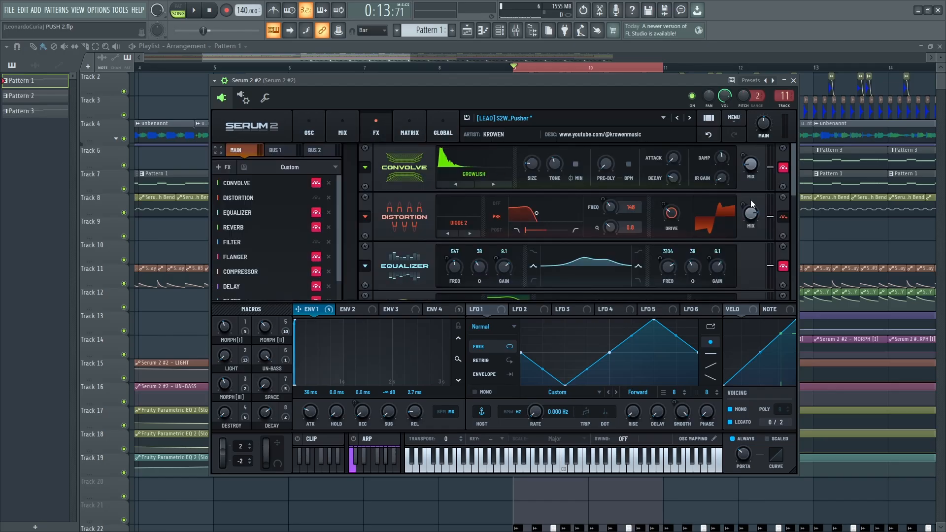
key("space")
left_click(784, 218)
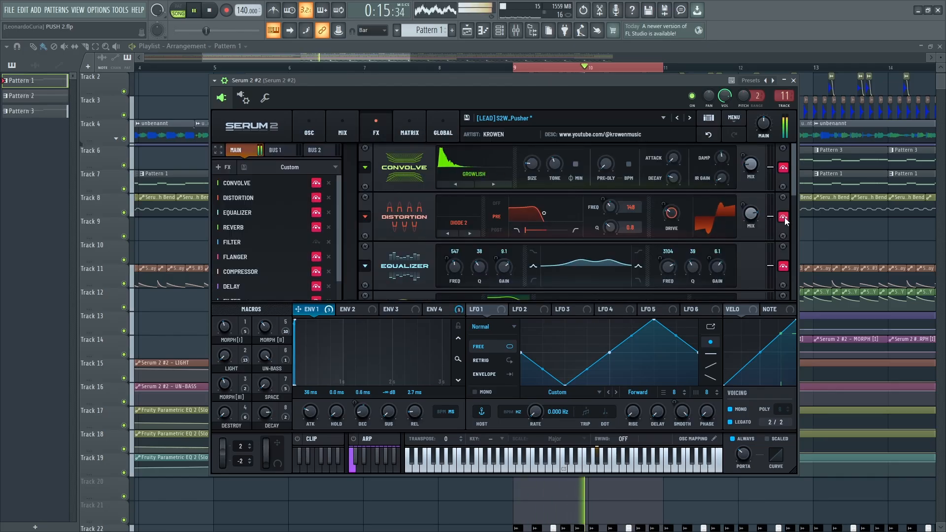
key("space")
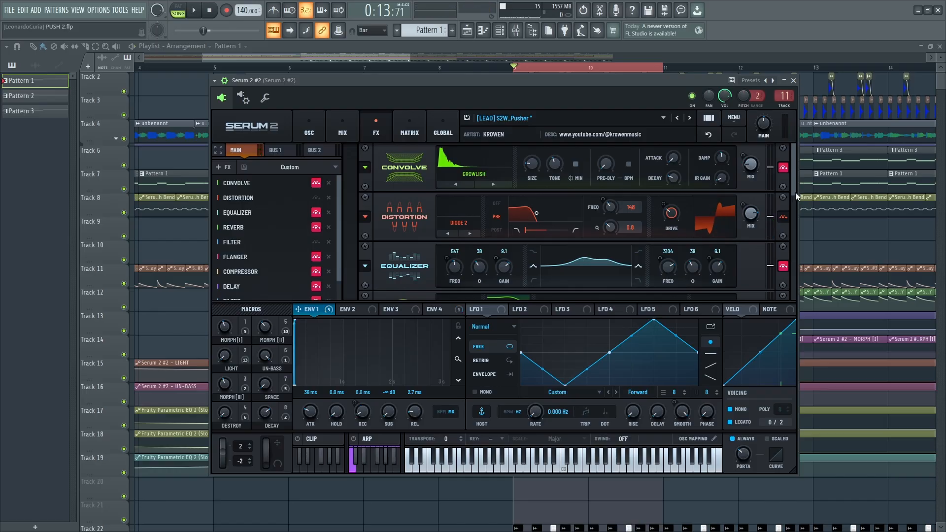
- Bypass the Band 24 Filter, switch the Equalizer back on and play the loop
left_click_drag(792, 191, 792, 214)
left_click(267, 244)
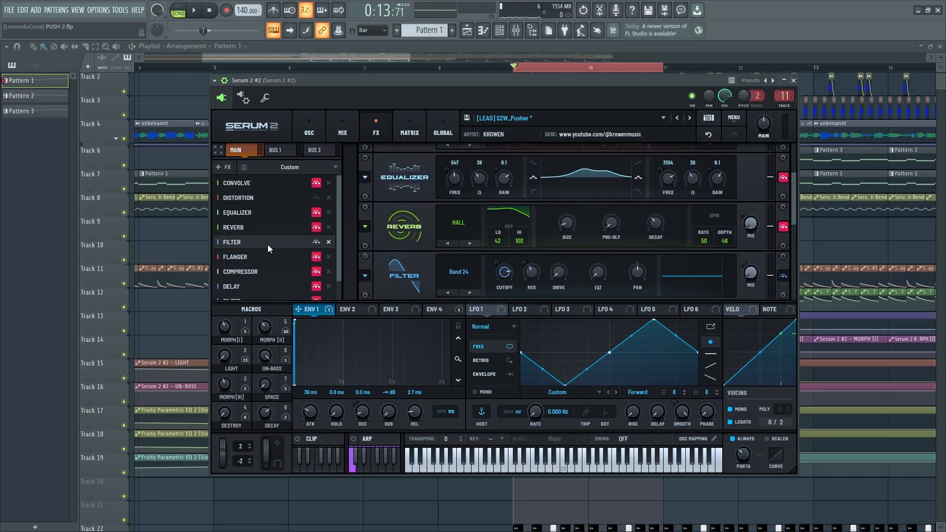
left_click(316, 242)
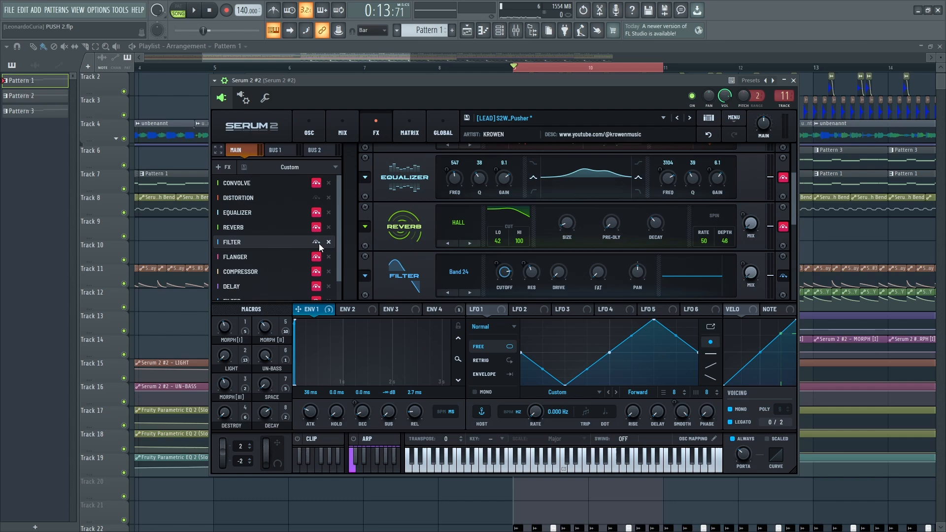
left_click(316, 212)
key("space")
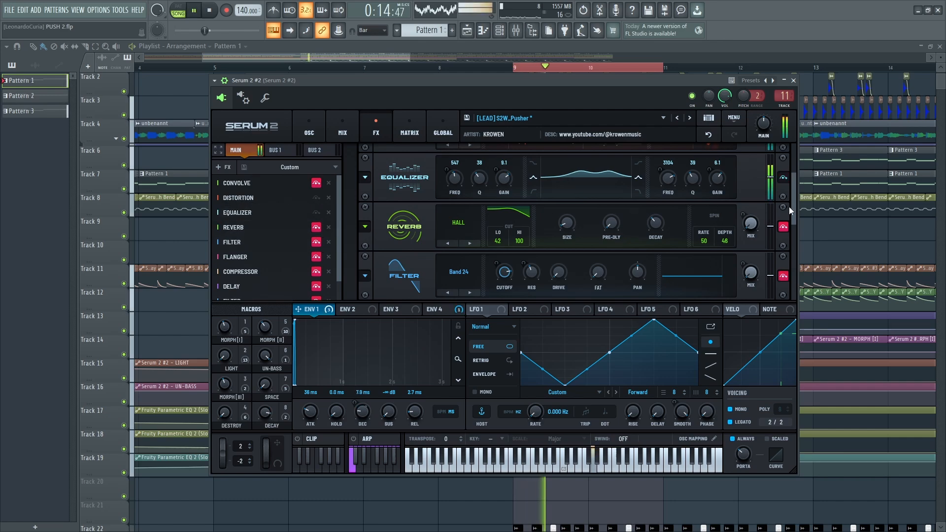
- Toggle the Equalizer and the Band 24 Filter during playback to compare their effect on the loop
left_click(316, 212)
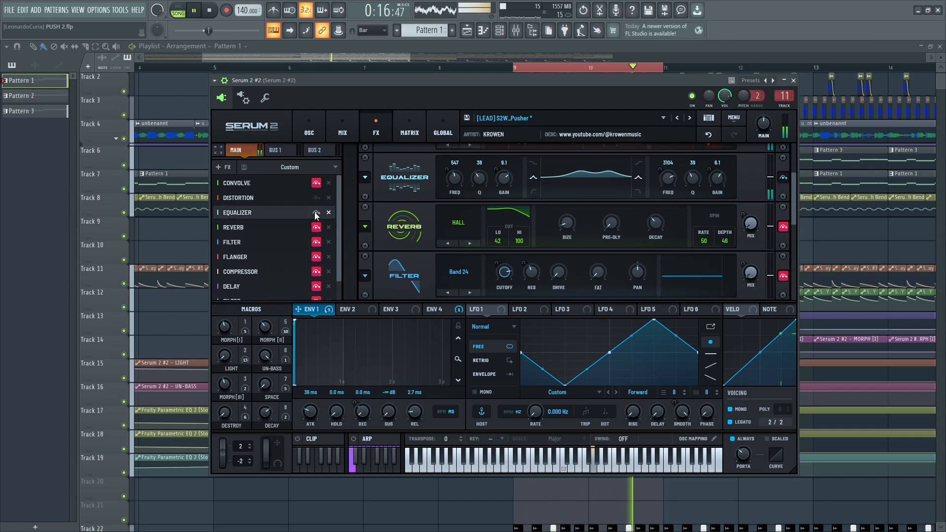
left_click(316, 212)
left_click(316, 241)
left_click(316, 241)
key("space")
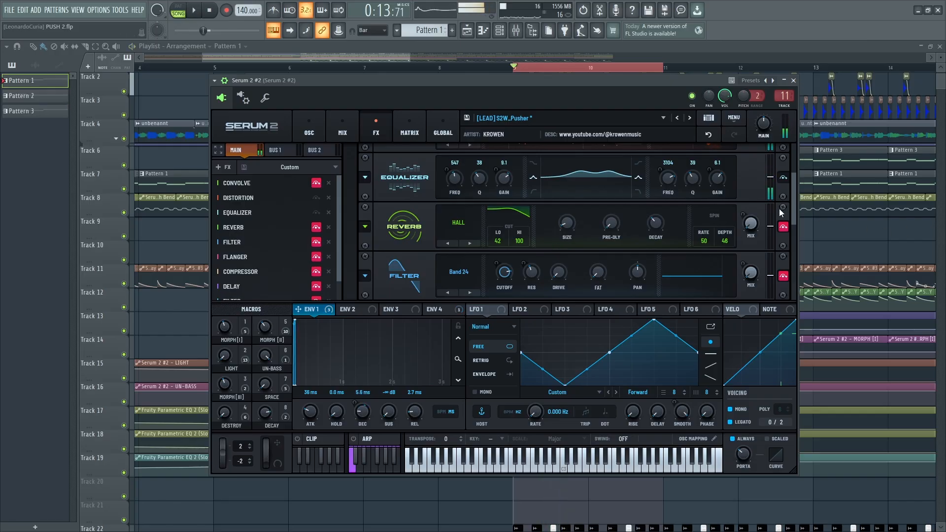
- Set the last Compressor's gain to 24.3 while listening to the loop
scroll(655, 190, "up", 1)
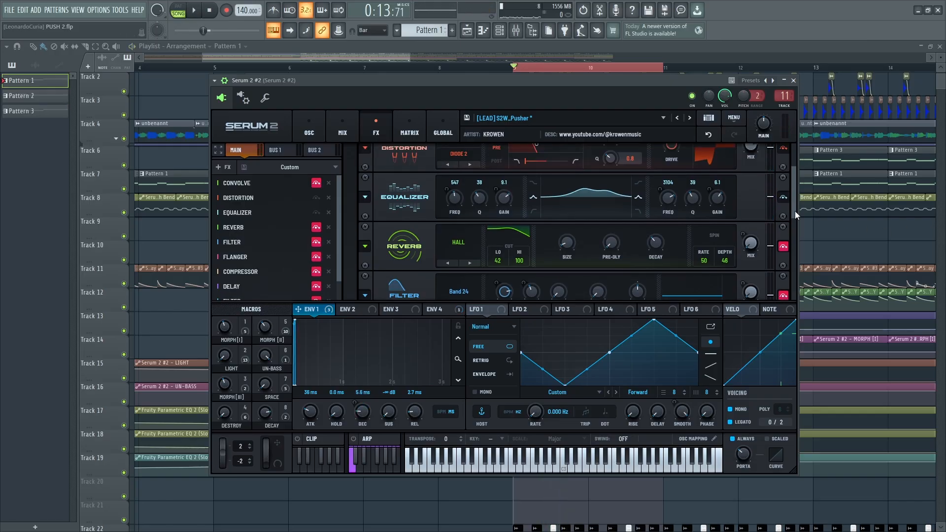
left_click_drag(794, 212, 788, 266)
scroll(259, 246, "down", 2)
left_click(272, 293)
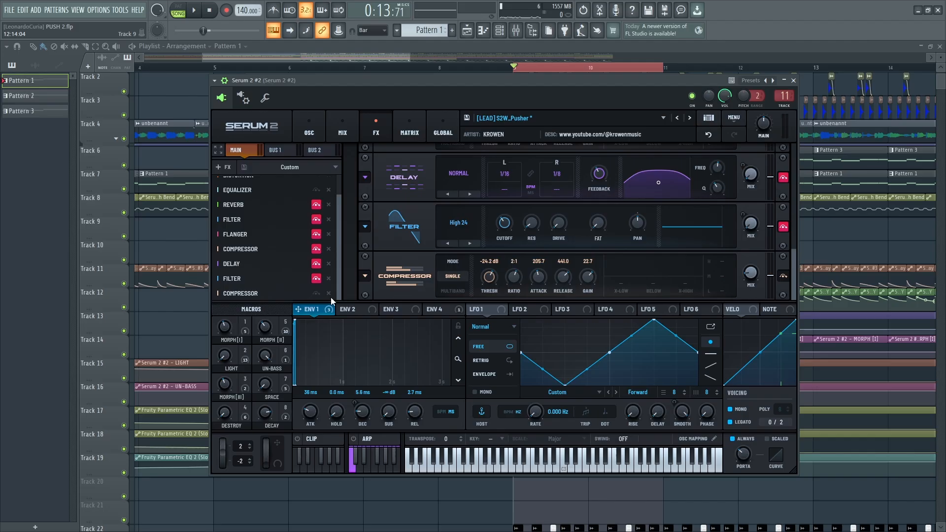
key("space")
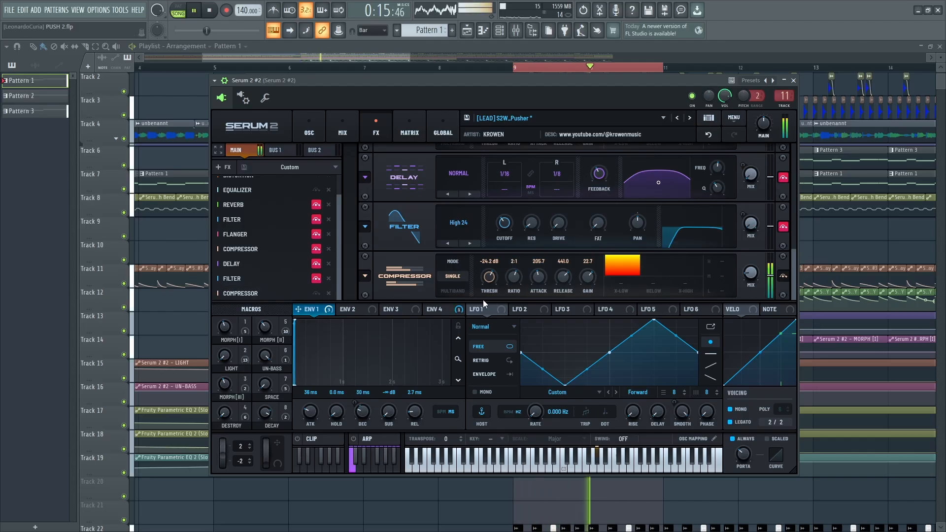
left_click(782, 276)
left_click_drag(588, 282, 591, 278)
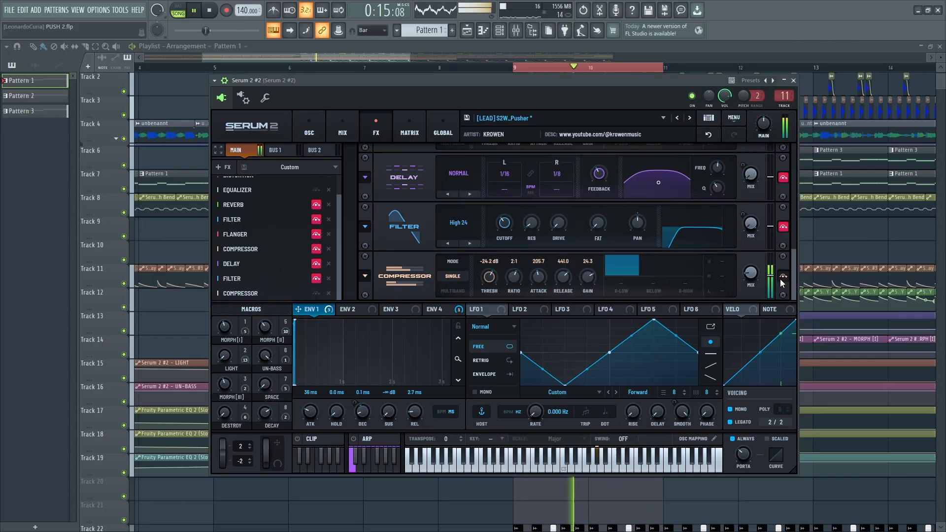
key("space")
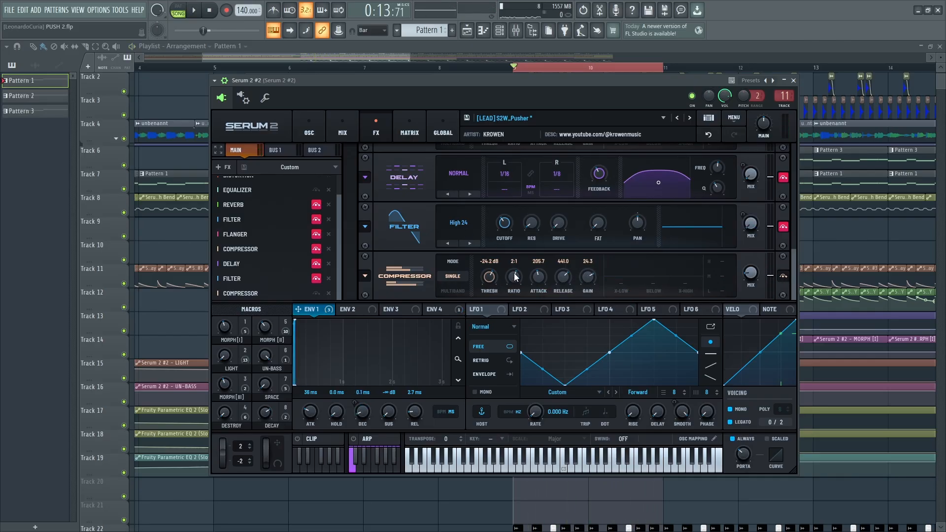
- Set the Equalizer's high-band frequency to 4080 and re-enable the Reverb, Flanger, first Compressor, Delay and both Filters
scroll(660, 218, "up", 5)
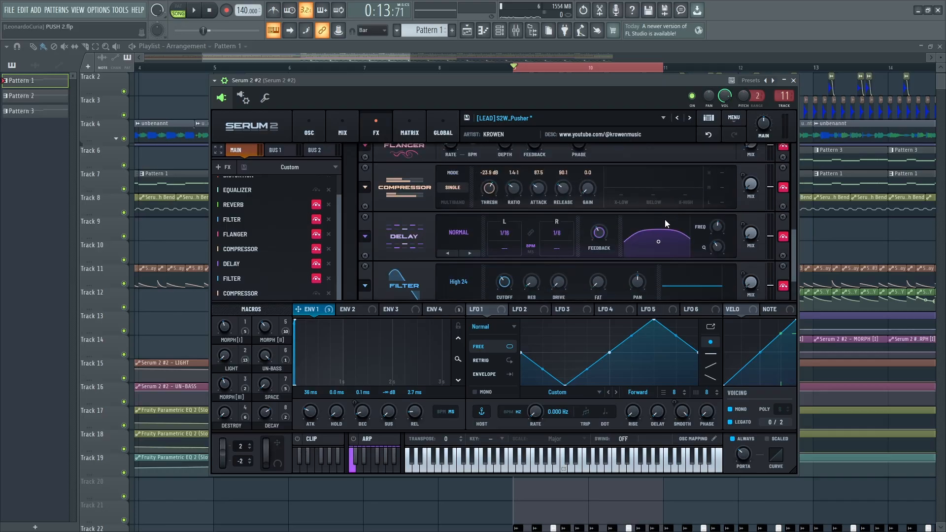
left_click_drag(669, 244, 671, 241)
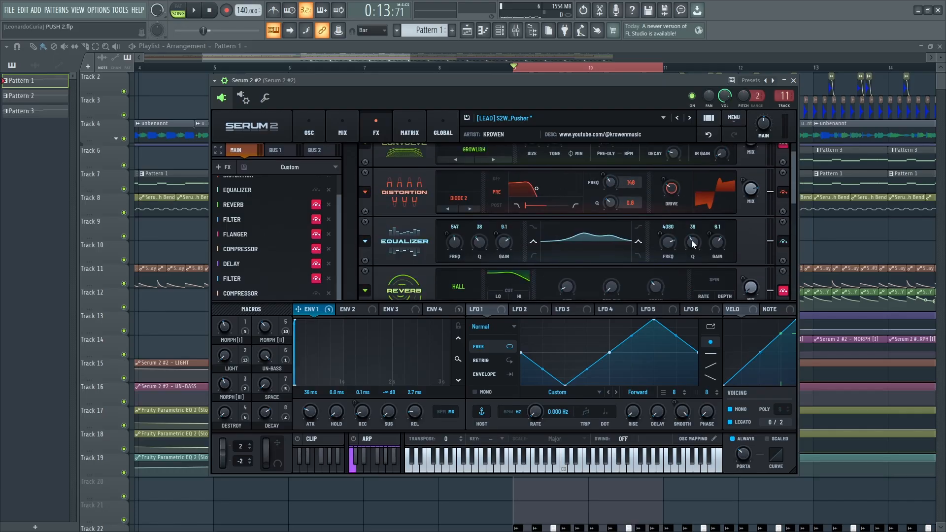
left_click(316, 204)
left_click(315, 219)
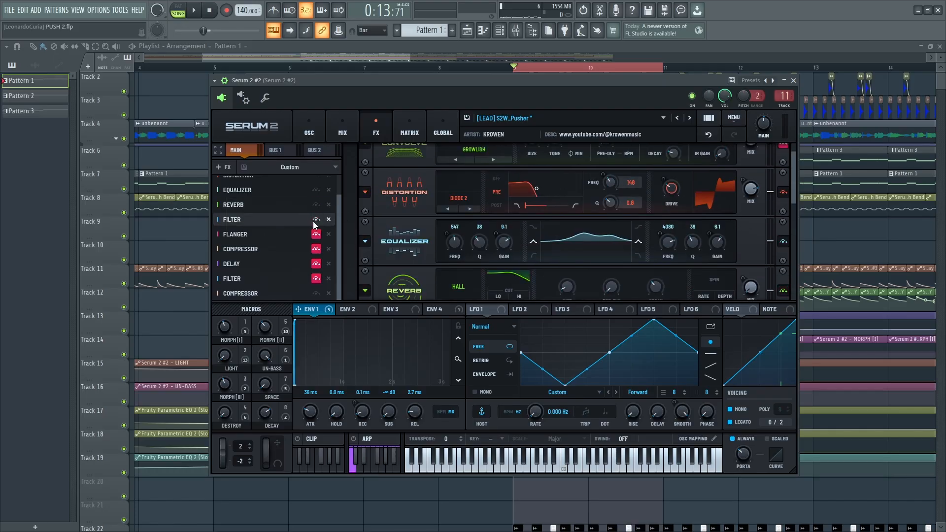
left_click(316, 234)
left_click(316, 248)
left_click(316, 264)
left_click(315, 278)
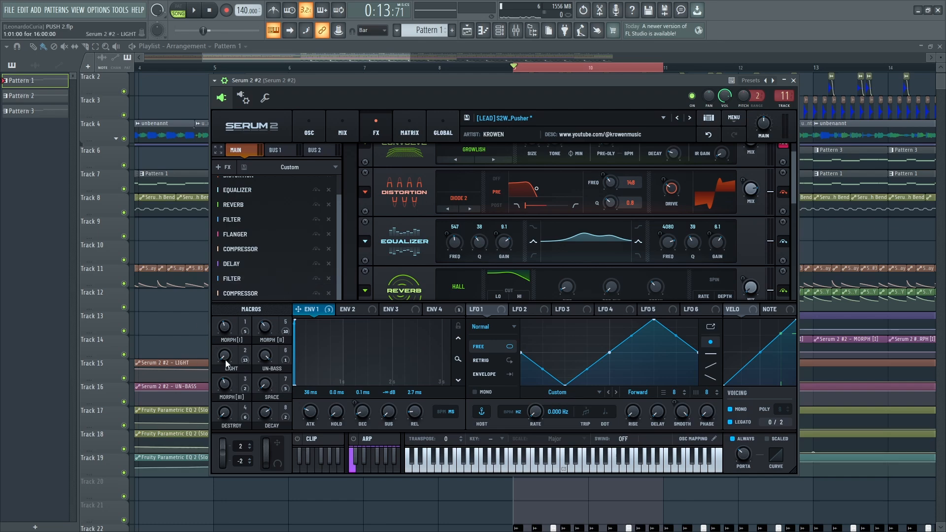
- Return to the oscillator settings and switch oscillator B back on
left_click(302, 129)
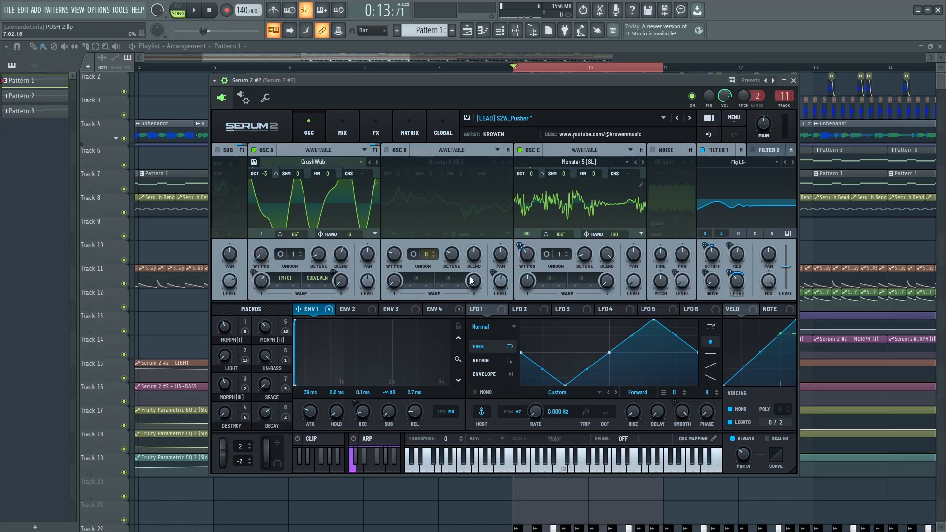
left_click(386, 149)
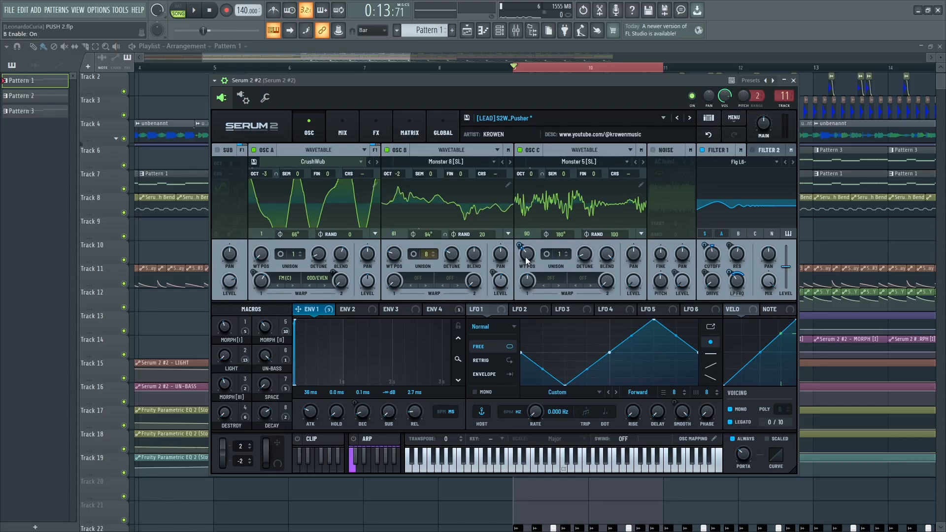
right_click(526, 257)
left_click(712, 252)
- Open the lead's mixer track and listen to the loop with its effect slots enabled
double_click(776, 98)
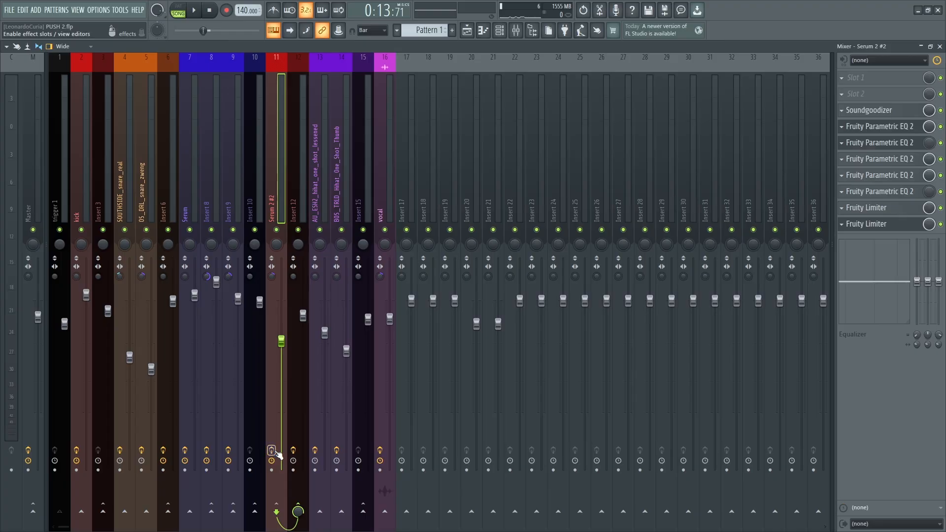
key("space")
key("space")
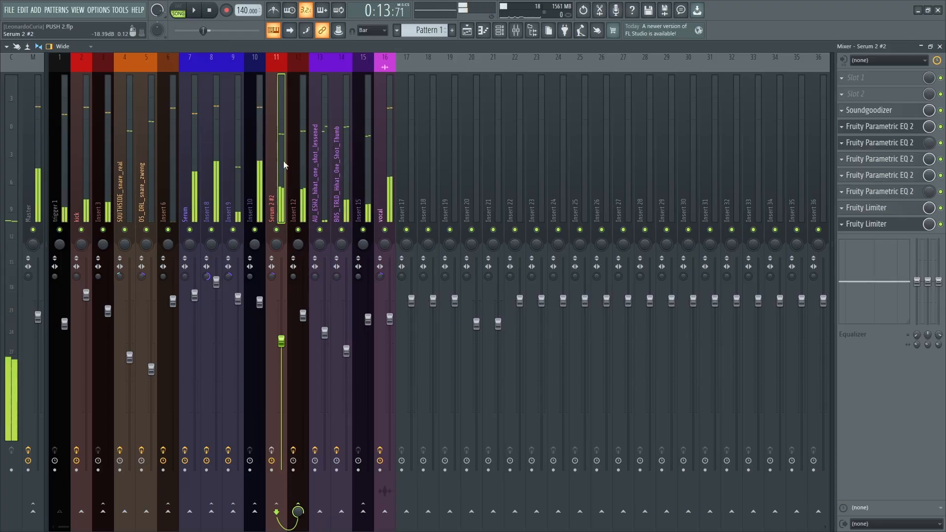
key("space")
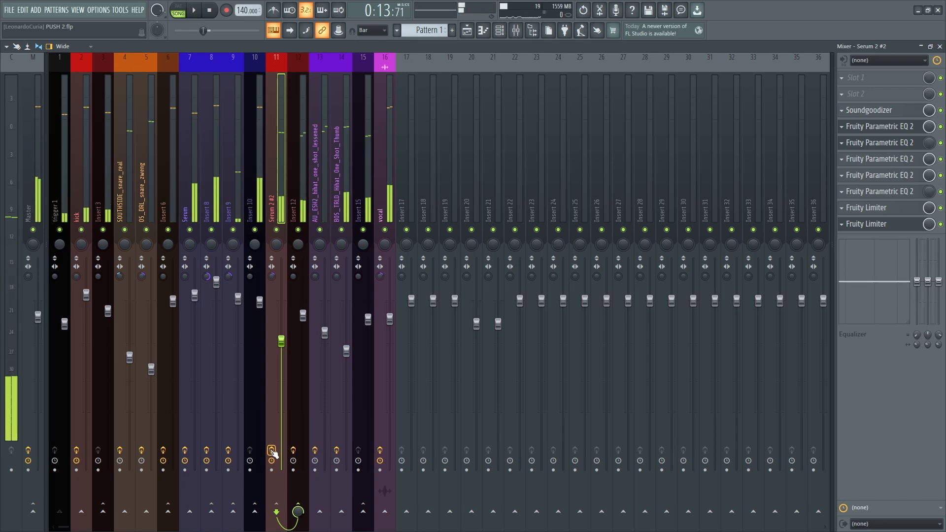
key("space")
- Reopen the Serum 2 #2 instrument from the channel rack to review its oscillators
left_click(498, 34)
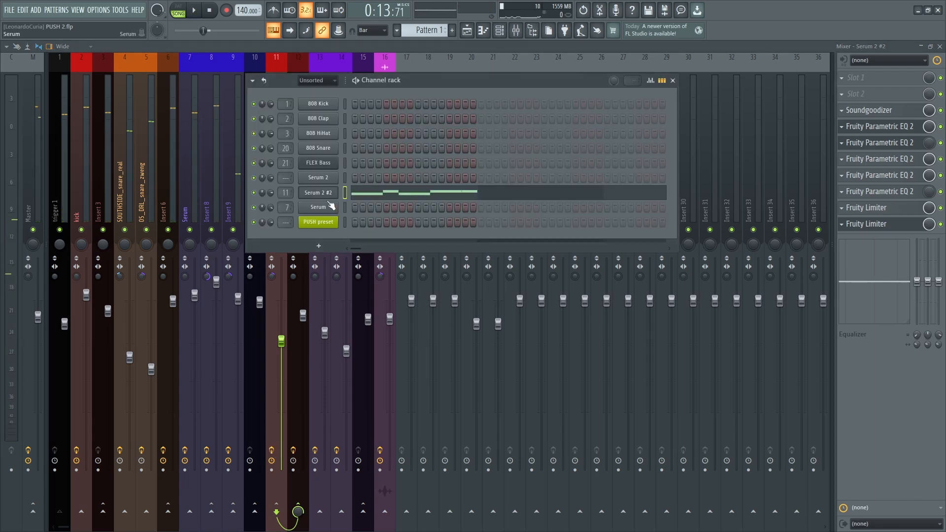
left_click(325, 192)
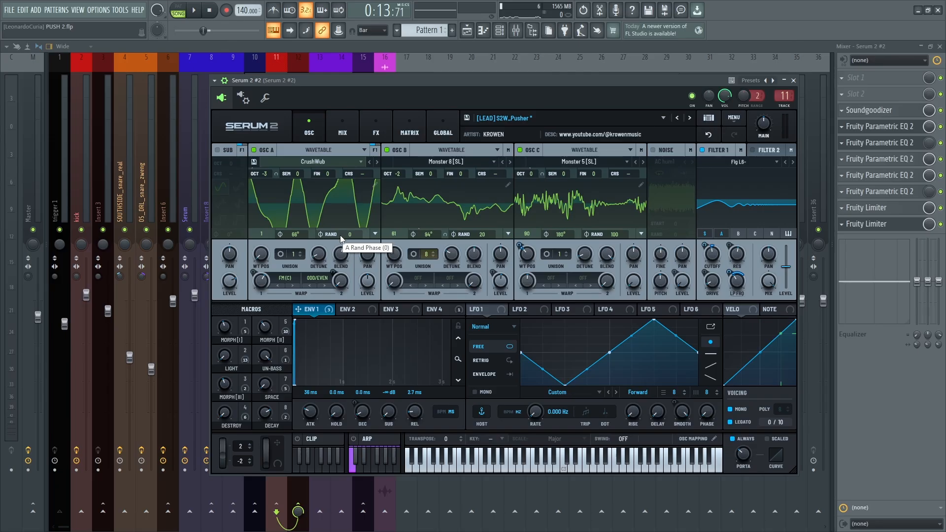
left_click(468, 230)
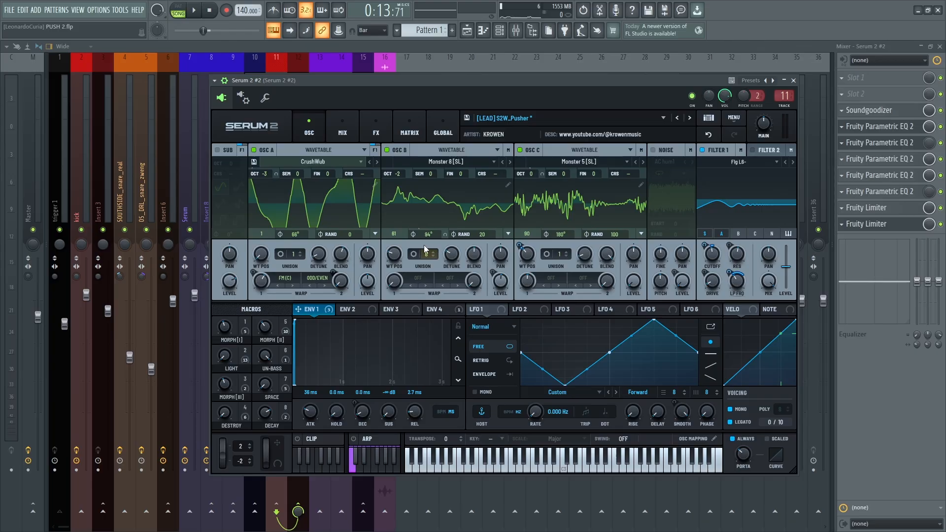
- Try oscillator A's phase at 79° and 63° while playing the loop to compare the sound
left_click(324, 211)
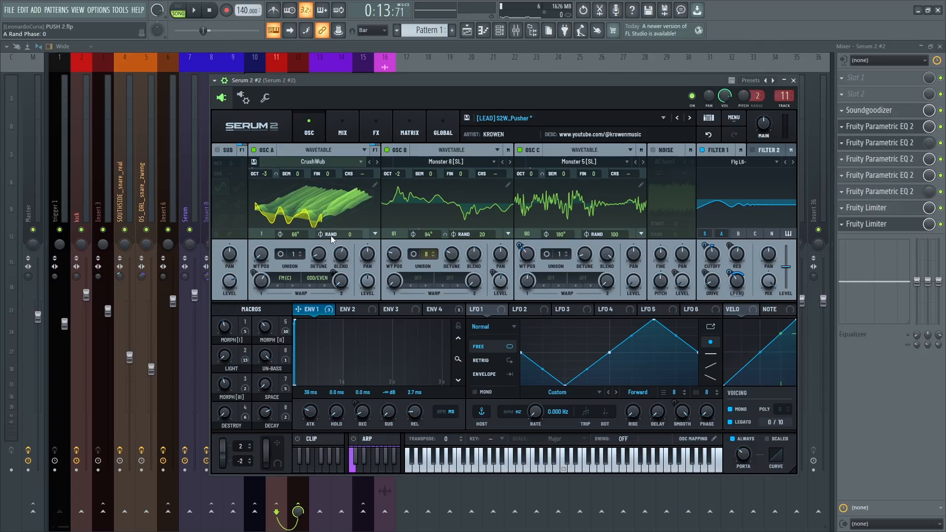
left_click(308, 209)
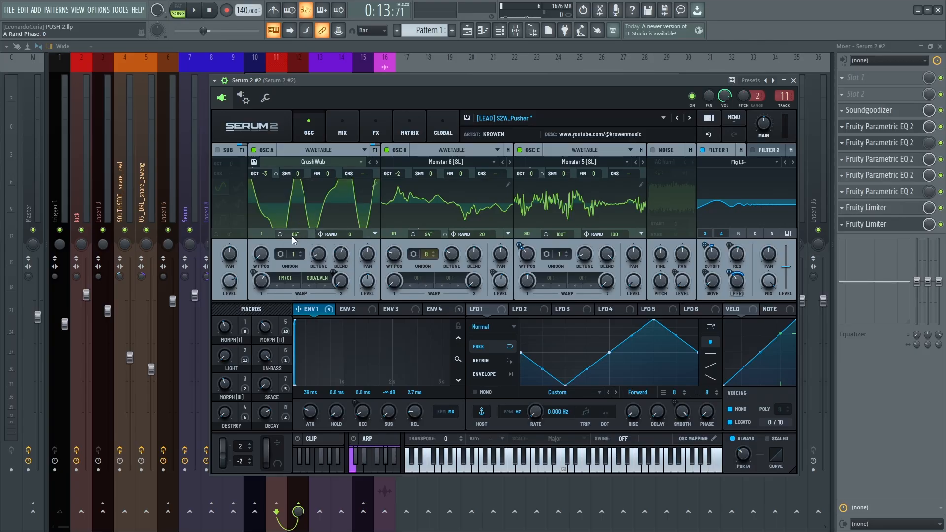
mouse_move(293, 236)
key("space")
left_click_drag(296, 235, 300, 317)
key("space")
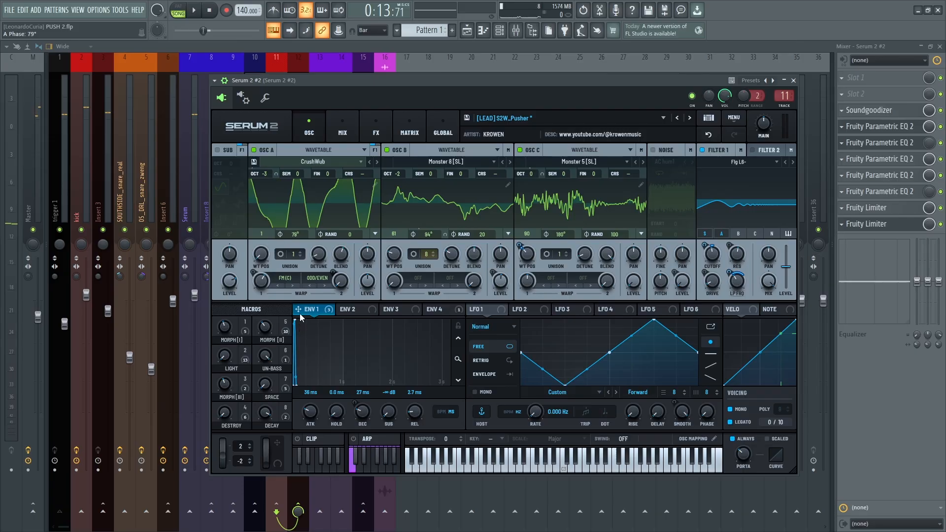
left_click_drag(294, 236, 291, 242)
key("space")
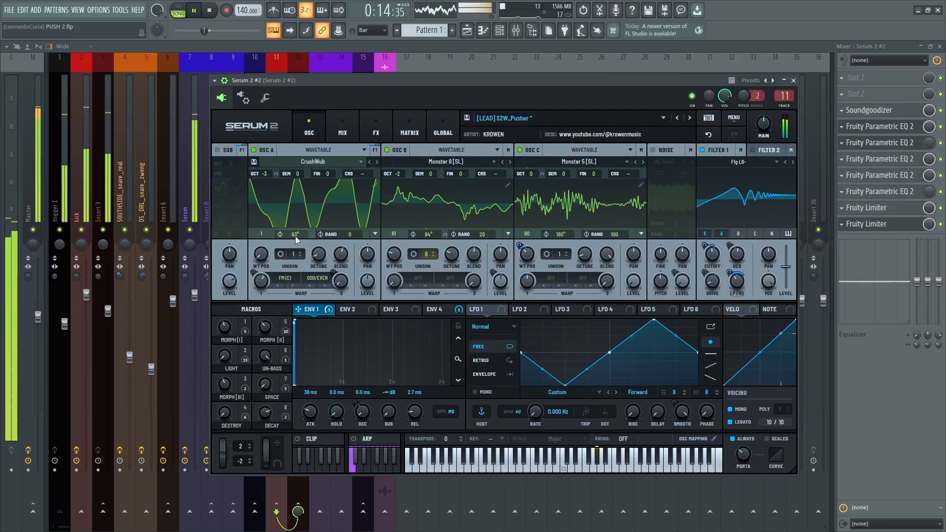
key("space")
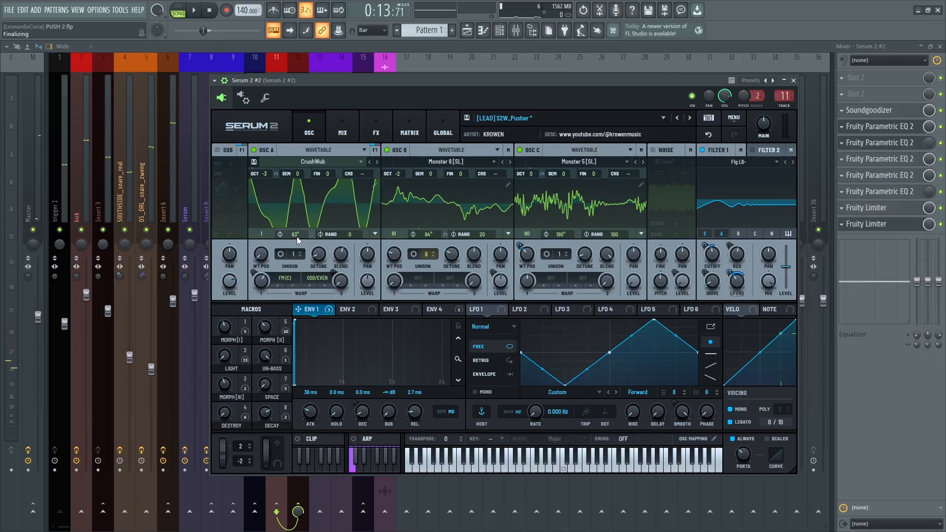
- Set oscillator A's phase to 72° and play the loop to check it
key("space")
key("space")
left_click_drag(296, 235, 301, 261)
key("space")
key("space")
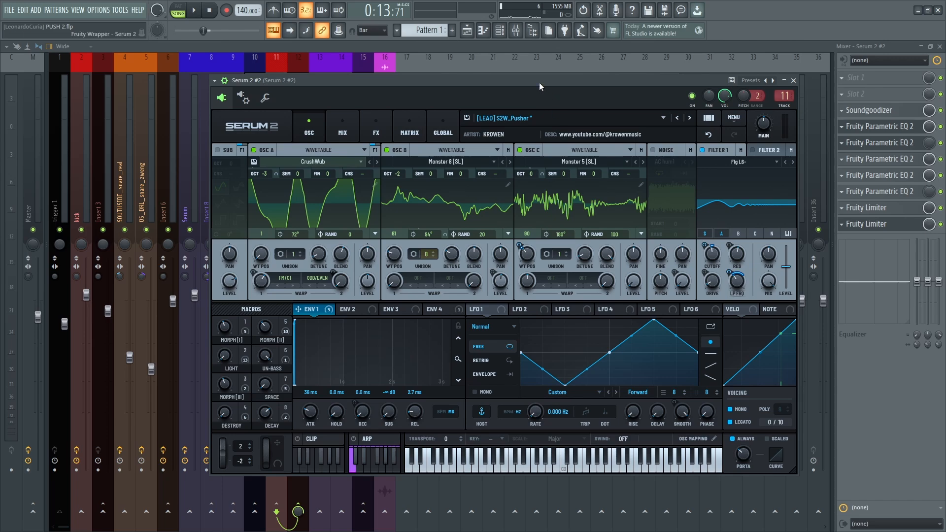
- Open the playlist at the Serum 2 #2 pitch bend automation clips on Track 8
left_click_drag(539, 82, 544, 80)
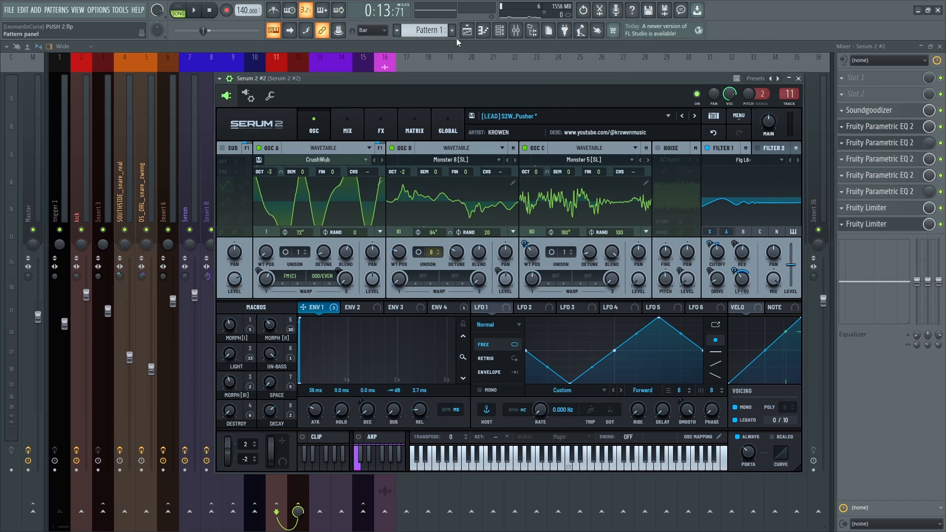
left_click(466, 30)
scroll(402, 246, "down", 3)
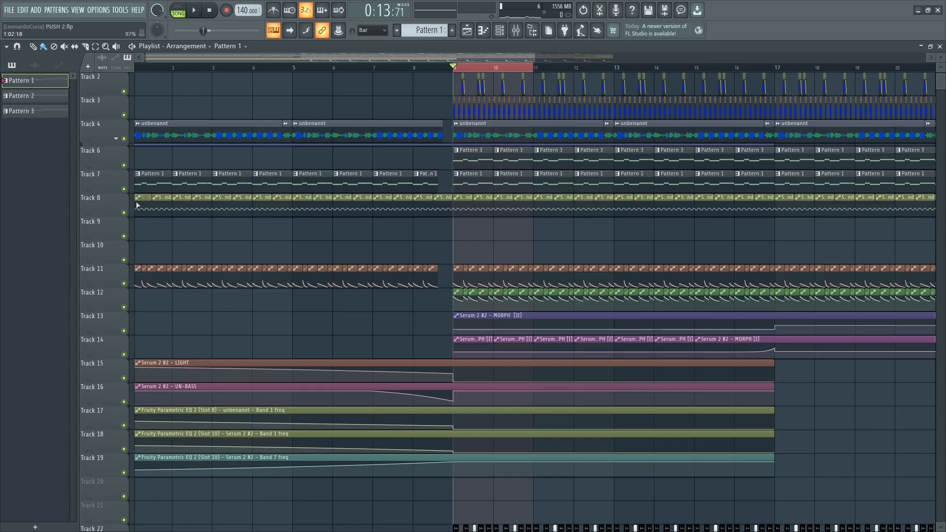
scroll(288, 227, "up", 3)
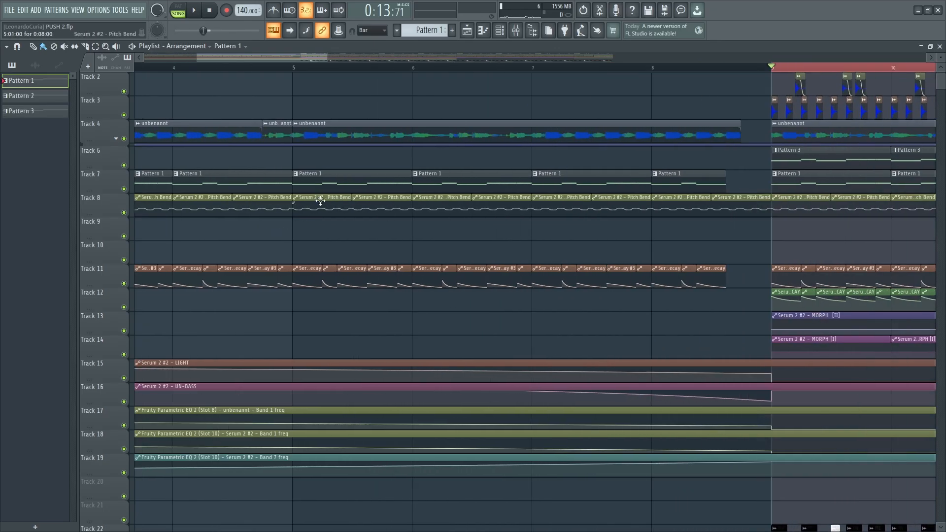
- Try soloing the pitch bend automation on Track 8 during playback and restore all tracks
left_click(500, 30)
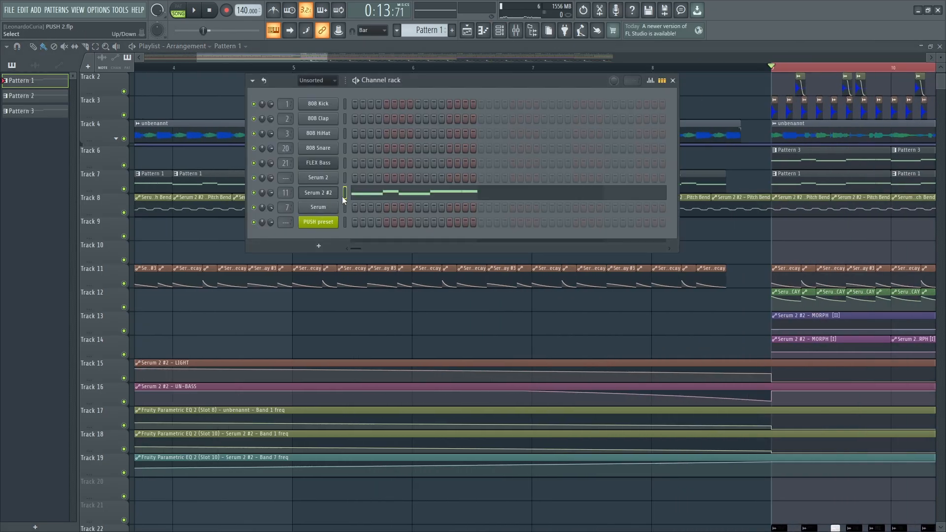
left_click(235, 233)
right_click(212, 233)
right_click(124, 213)
key("space")
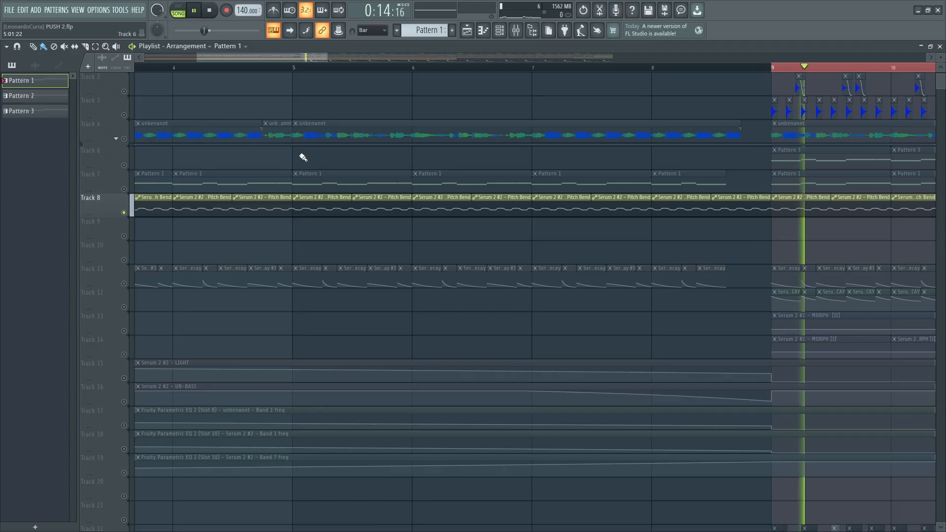
left_click(124, 189)
right_click(125, 213)
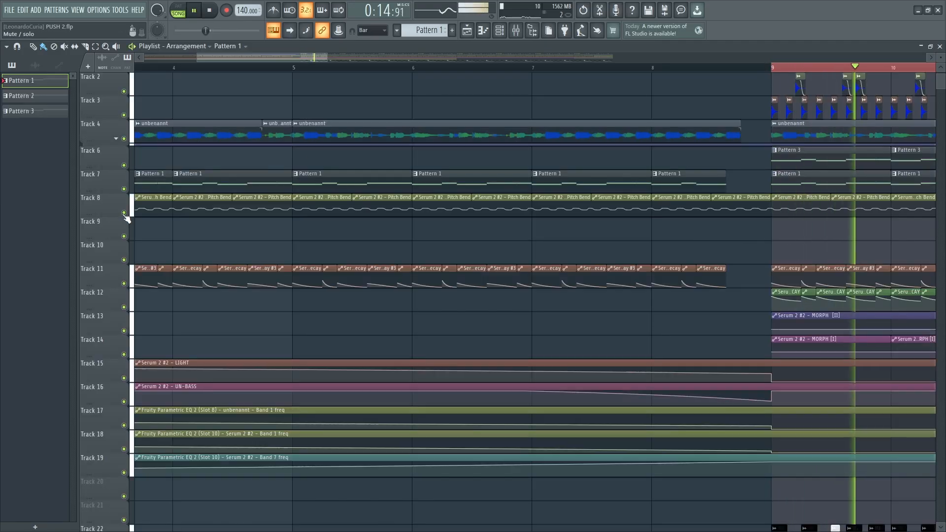
- Mute playlist Tracks 8, 6, 4, 3, 2 and 23 to isolate the lead on Track 7
left_click(124, 213)
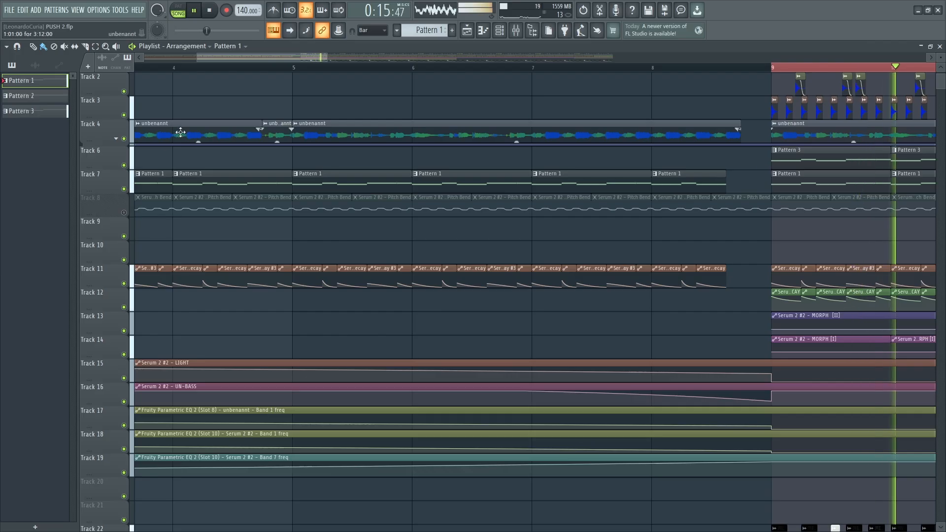
key("space")
left_click(123, 165)
left_click(123, 138)
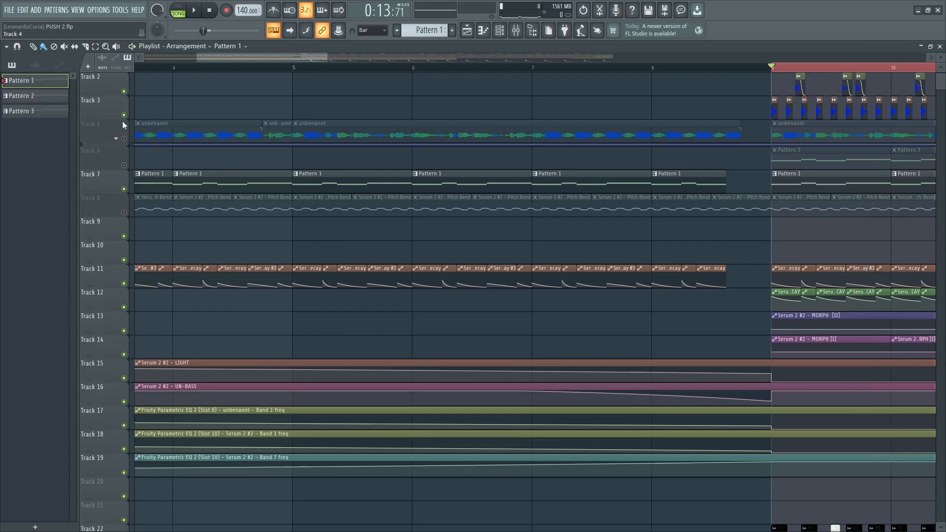
left_click(123, 115)
scroll(423, 261, "up", 1)
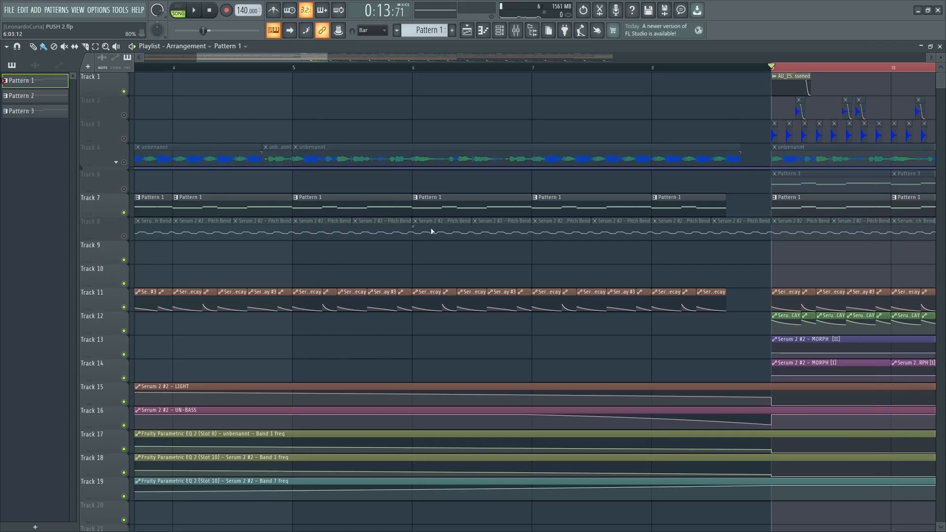
scroll(434, 264, "down", 10)
left_click(123, 354)
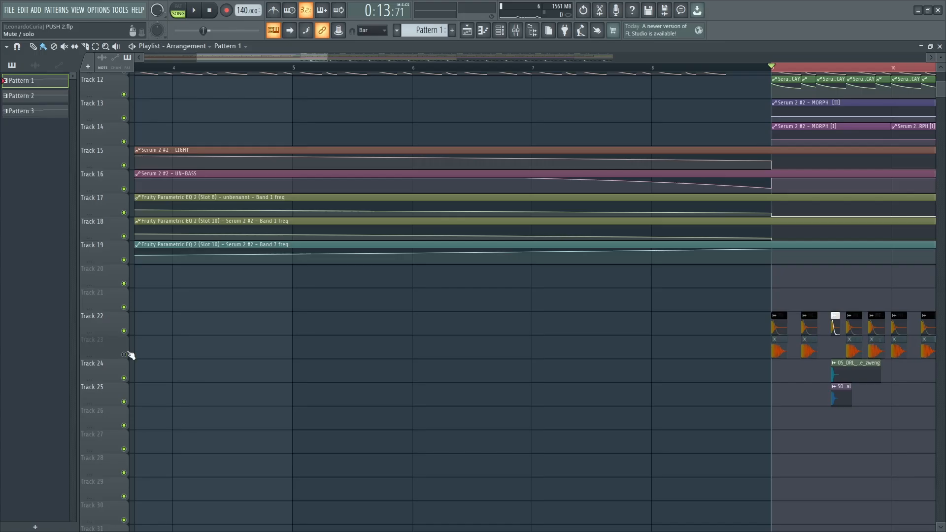
- Play the loop and unmute Track 8 to compare the lead without and with its pitch bend automation
key("space")
scroll(338, 344, "up", 7)
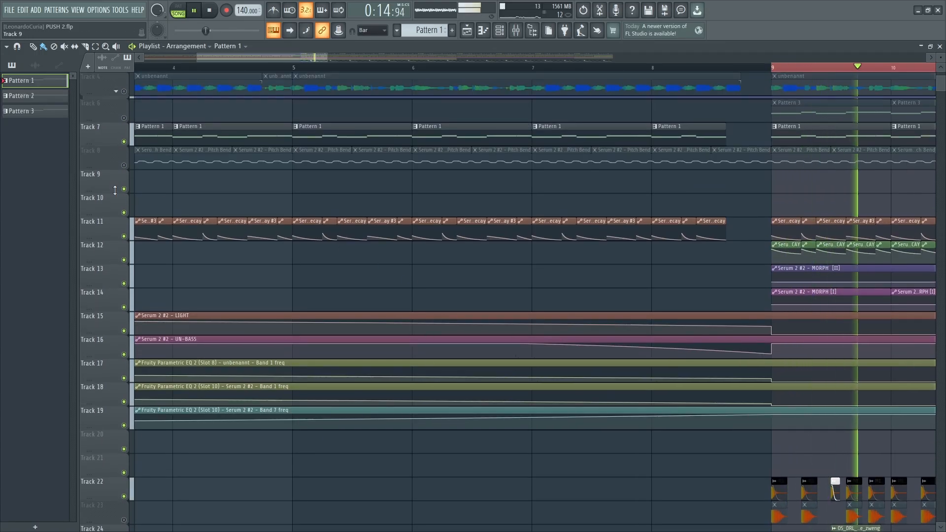
left_click(124, 166)
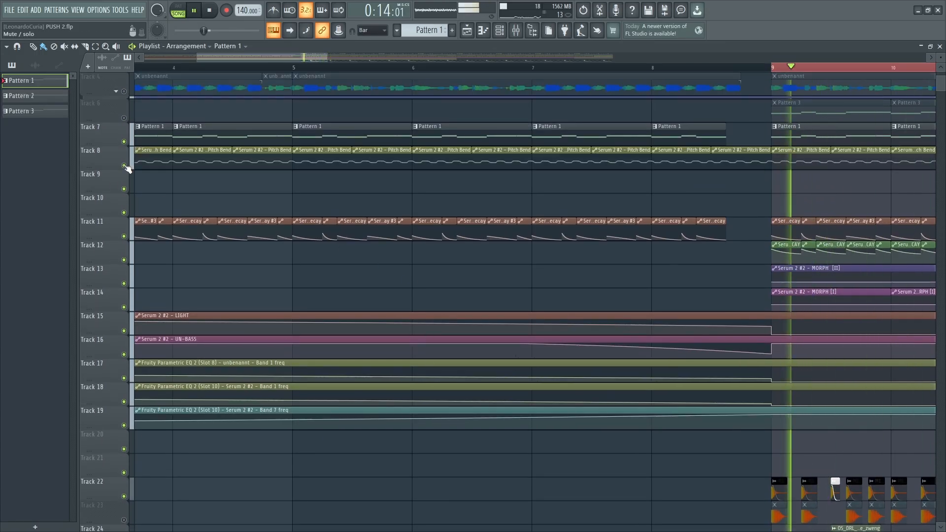
key("space")
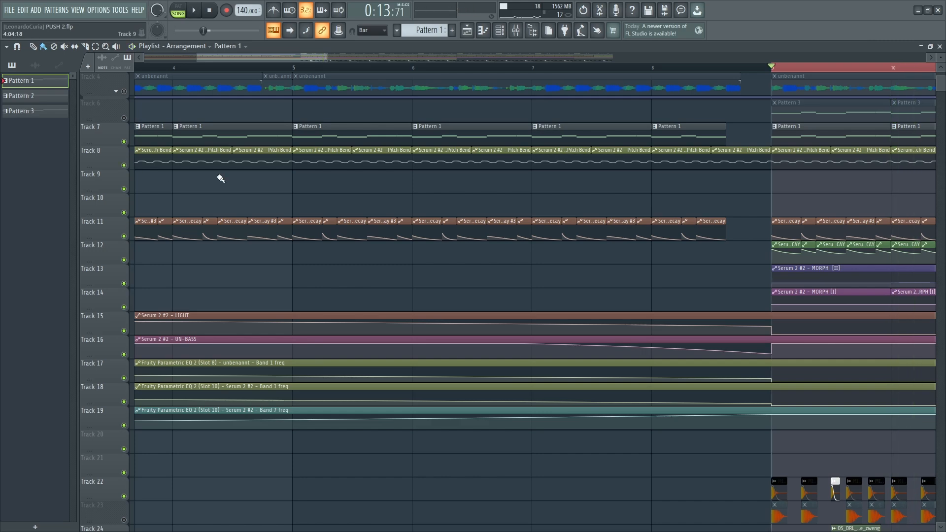
- Play the arrangement from bar 24 to hear Pattern 2 with its pitch bend level and speed automation
scroll(433, 195, "down", 5)
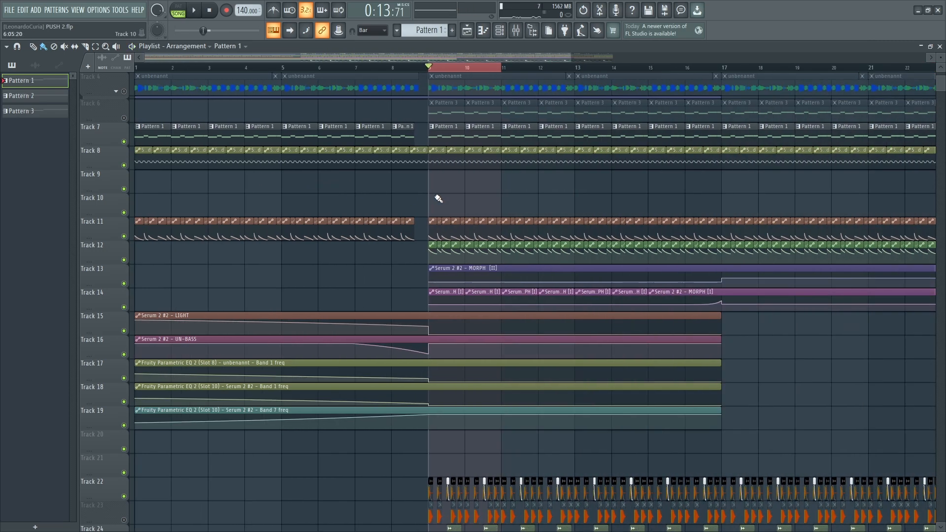
scroll(438, 198, "down", 1)
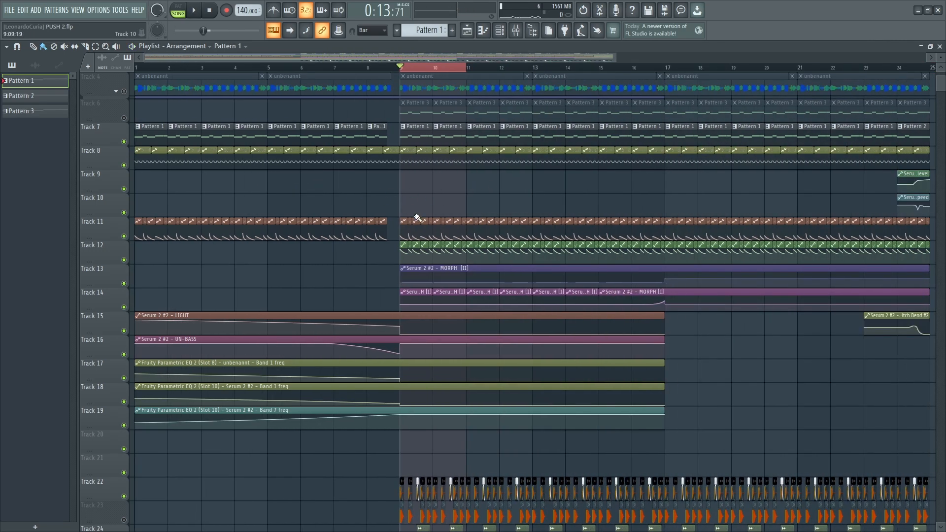
left_click_drag(472, 58, 659, 59)
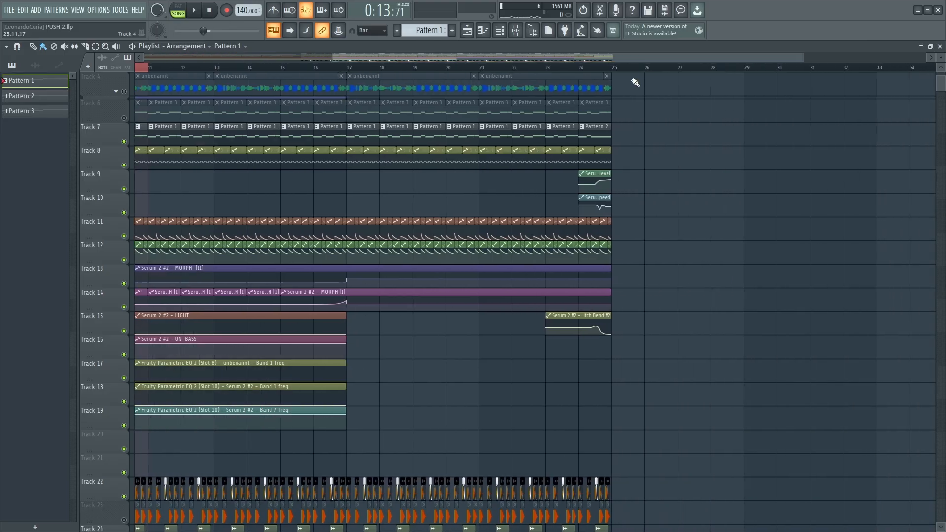
scroll(679, 125, "up", 3)
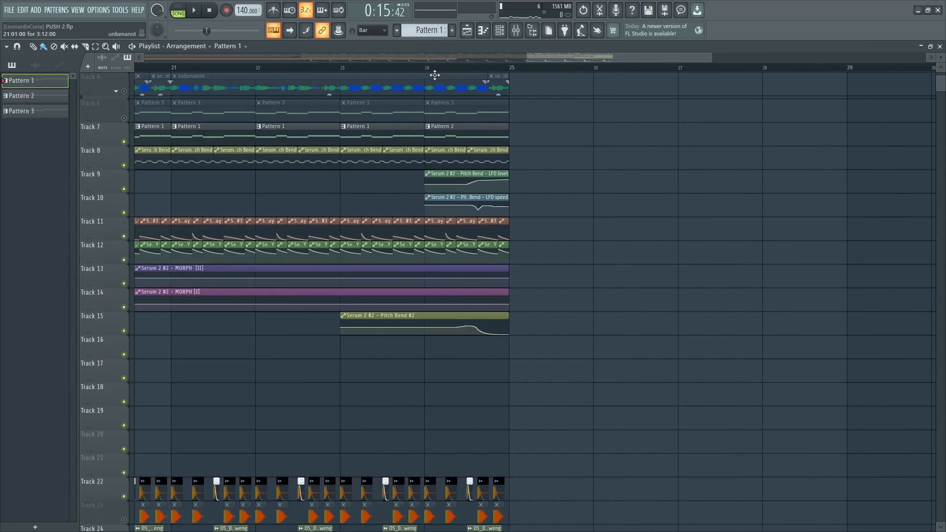
left_click(430, 71)
key("space")
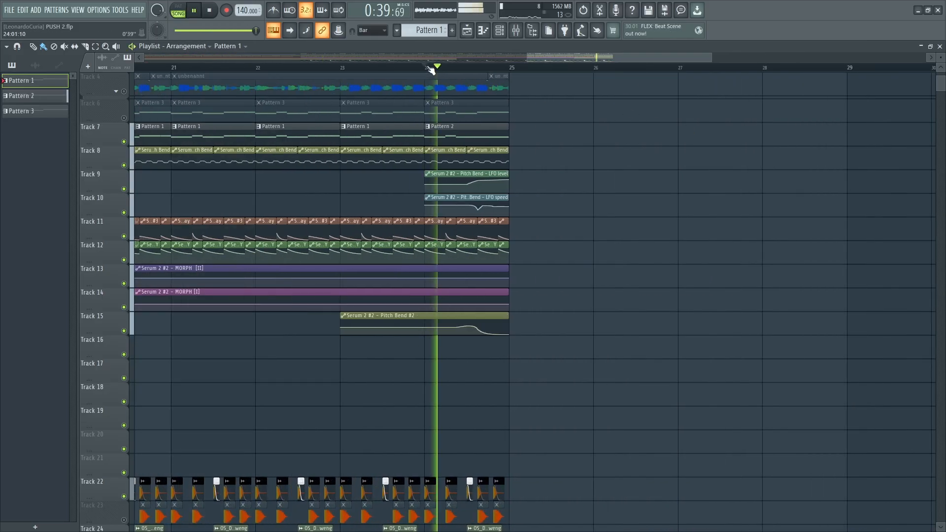
key("space")
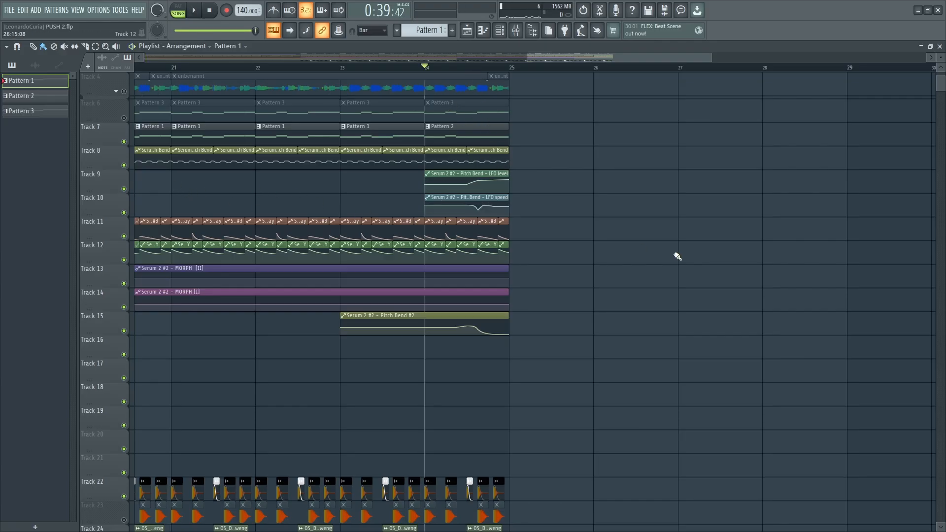
- Solo the vocal on Track 4 and play it from the start of the arrangement
scroll(665, 273, "down", 5)
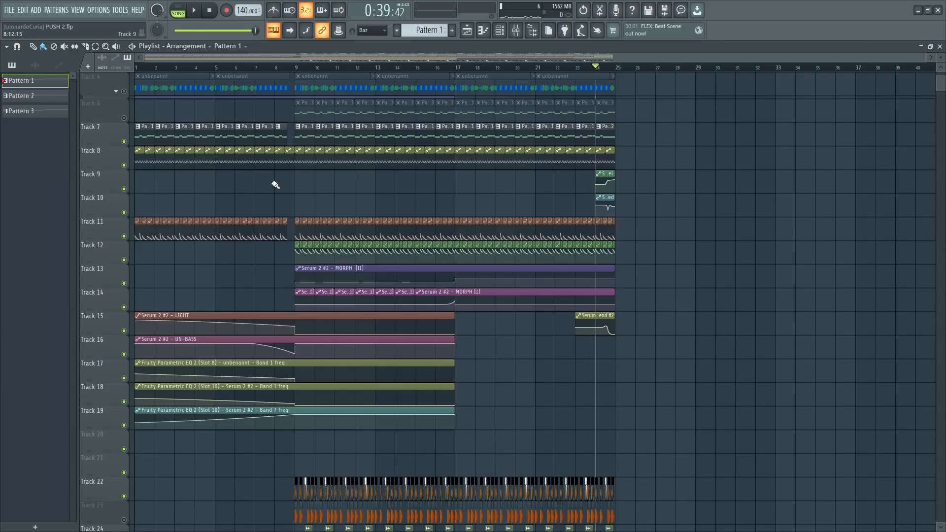
scroll(211, 167, "up", 3)
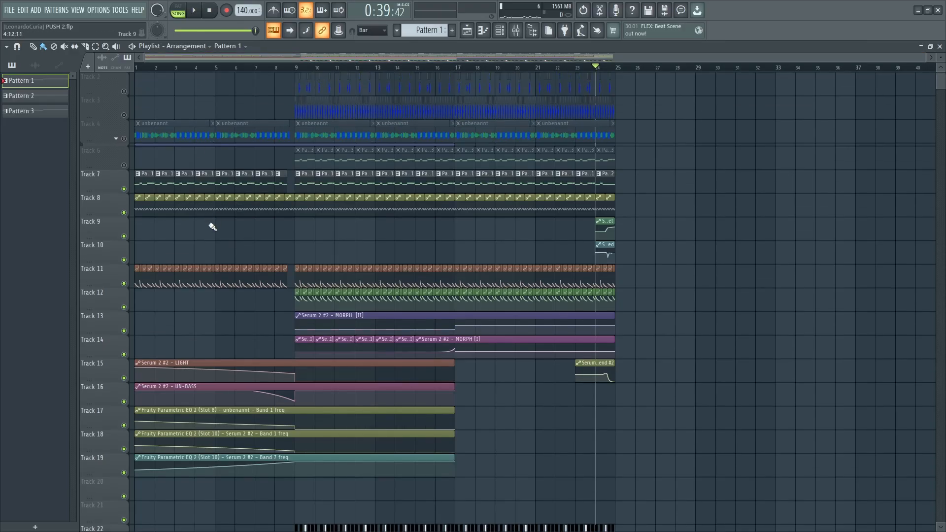
left_click(124, 163, "ctrl")
left_click_drag(164, 68, 103, 74)
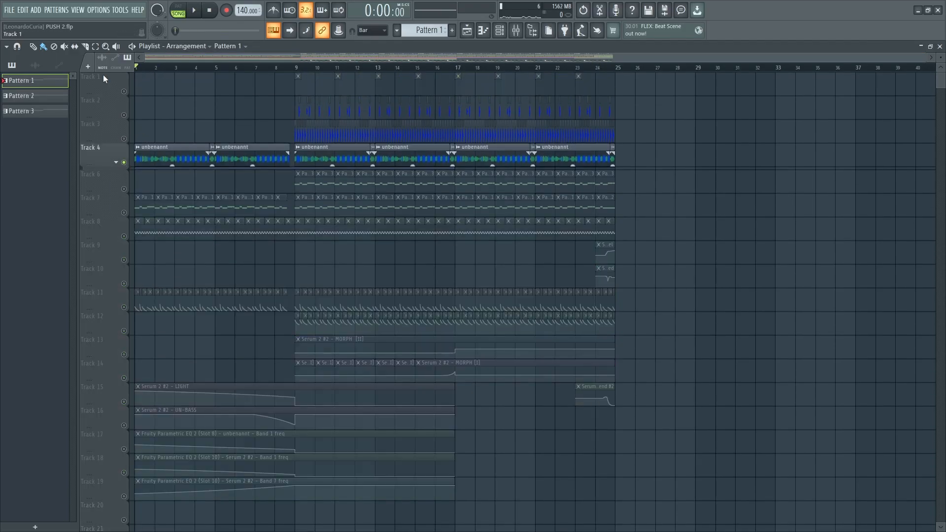
key("space")
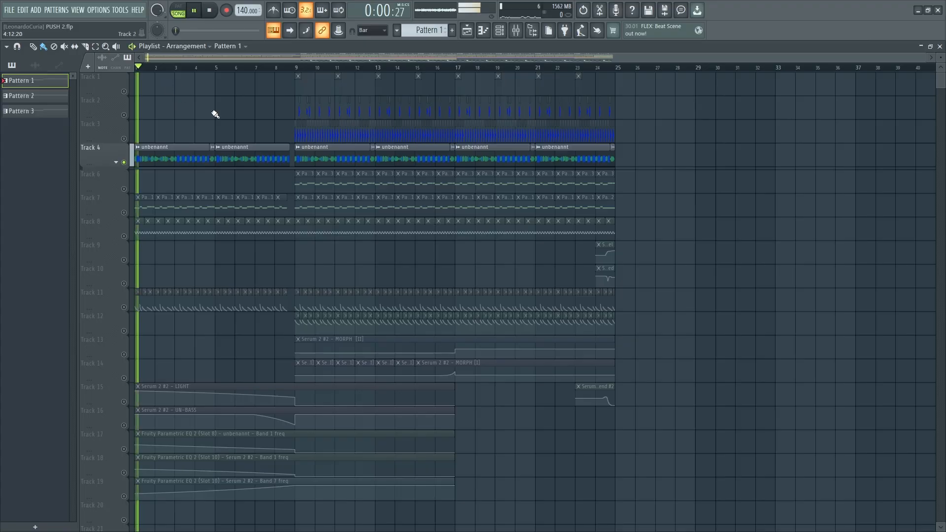
key("space")
- Review TDR Nova on the vocal mixer track during playback and briefly check its Fruity Limiter
left_click(516, 30)
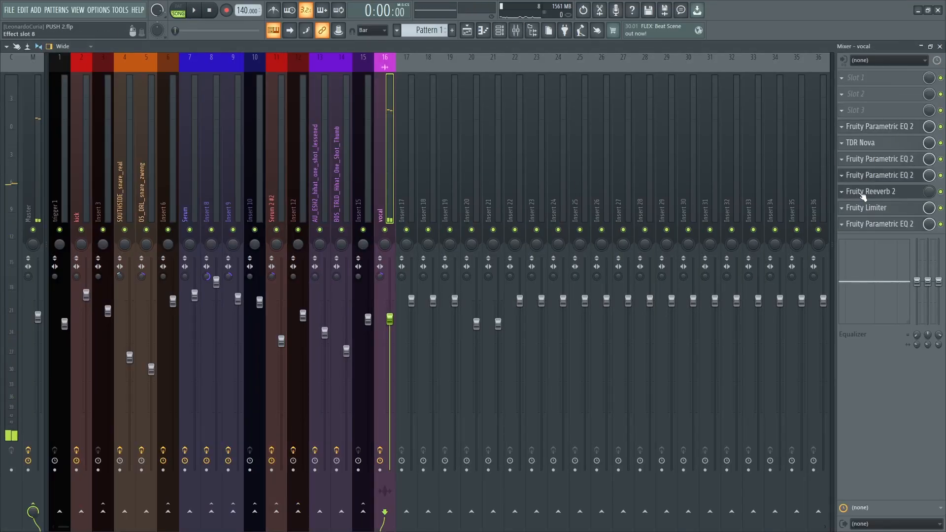
left_click(882, 148)
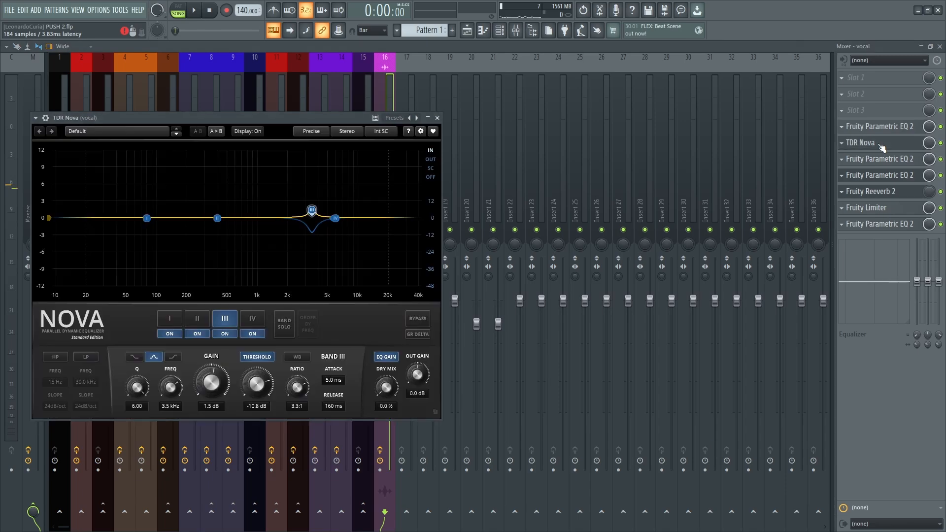
key("space")
key("space")
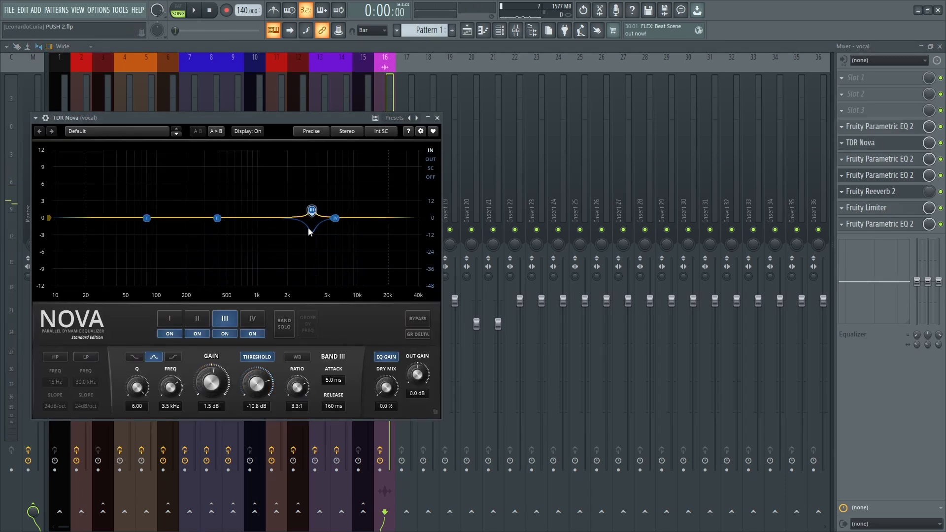
key("space")
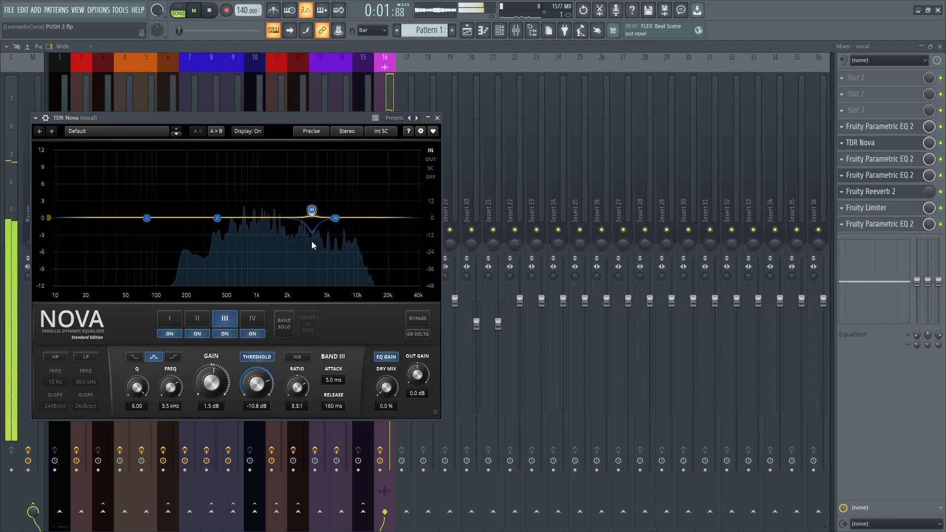
key("space")
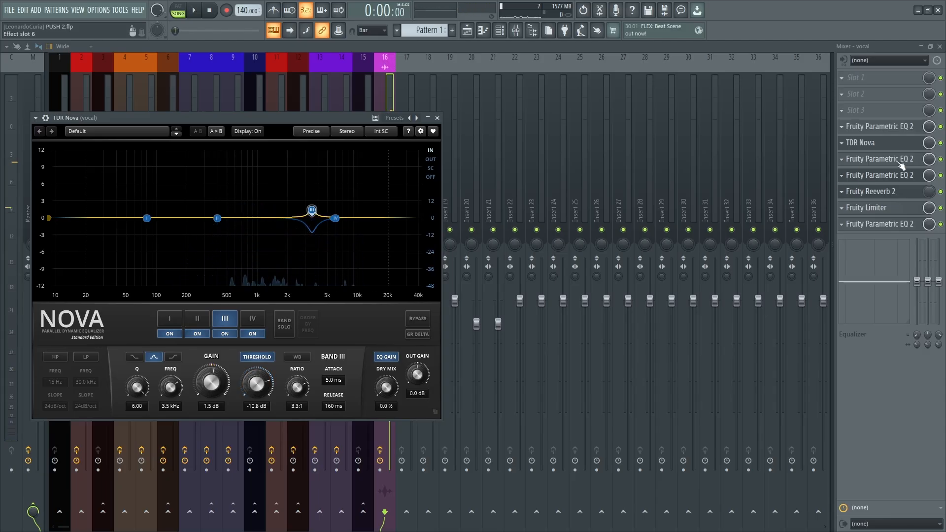
left_click(885, 209)
left_click(884, 210)
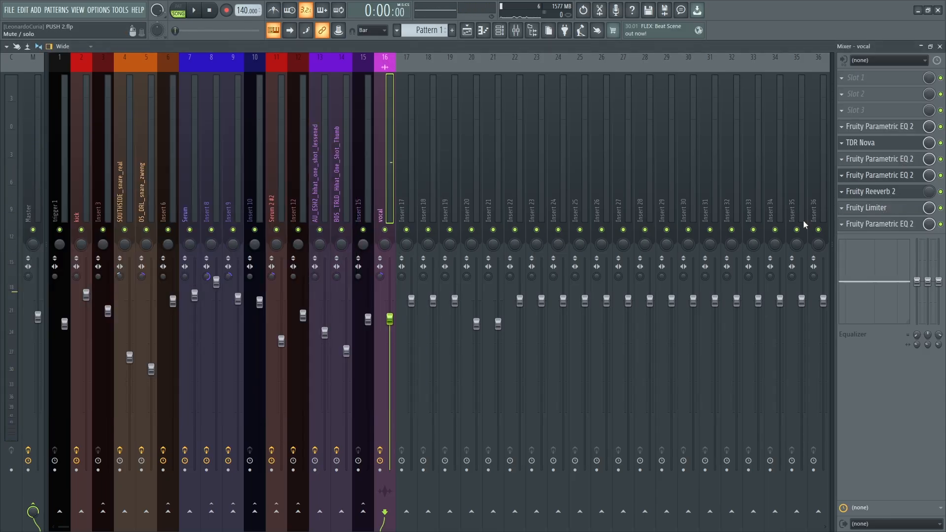
- Review the Fruity Limiter and the last Fruity Parametric EQ 2 on the vocal mixer track
left_click(870, 208)
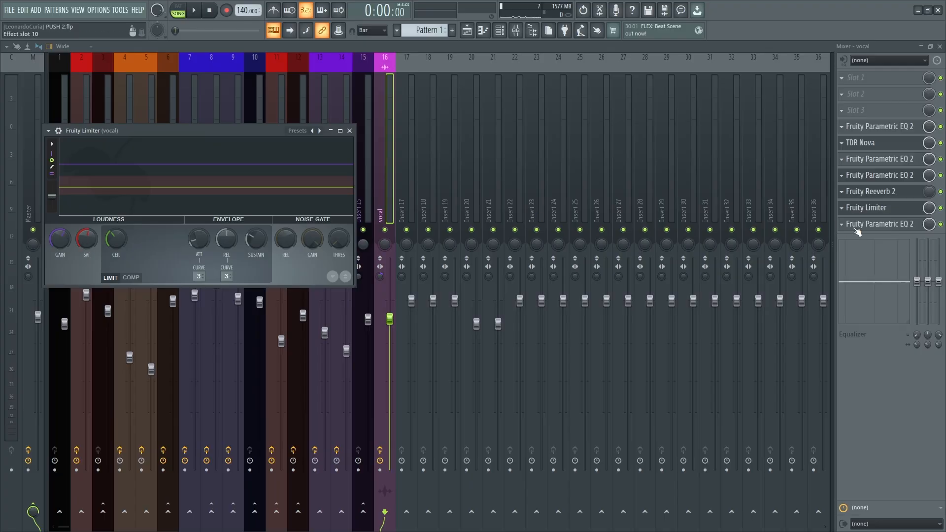
left_click(878, 225)
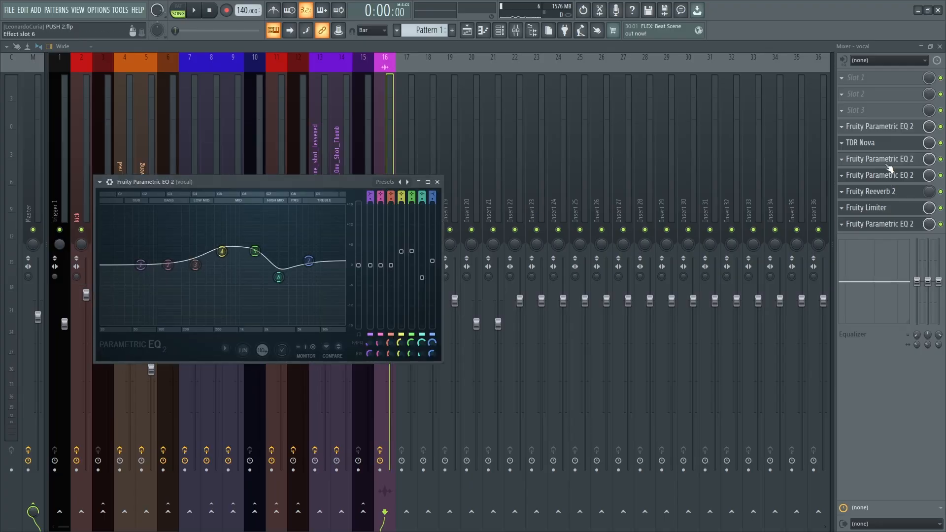
left_click(437, 182)
- Play the vocal from the start and examine TDR Nova's dynamic band III on its mixer track
key("space")
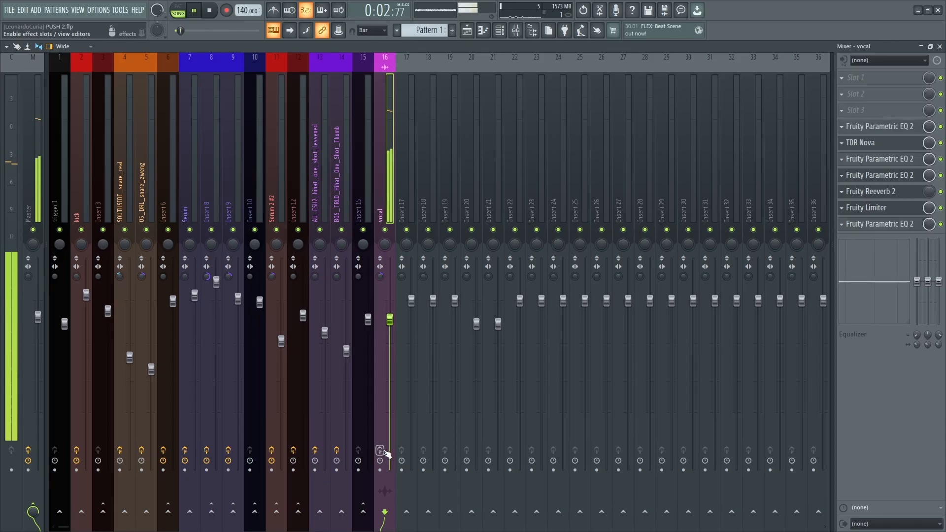
key("space")
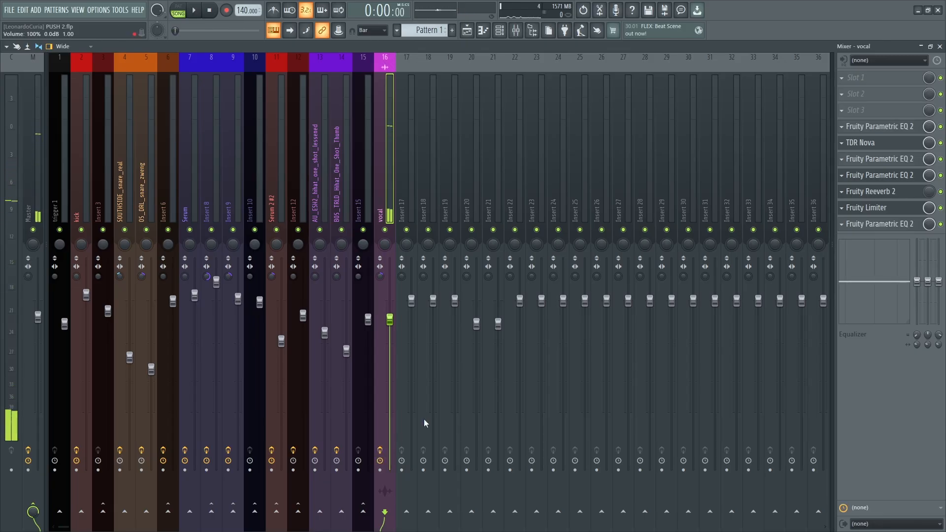
key("space")
left_click(860, 143)
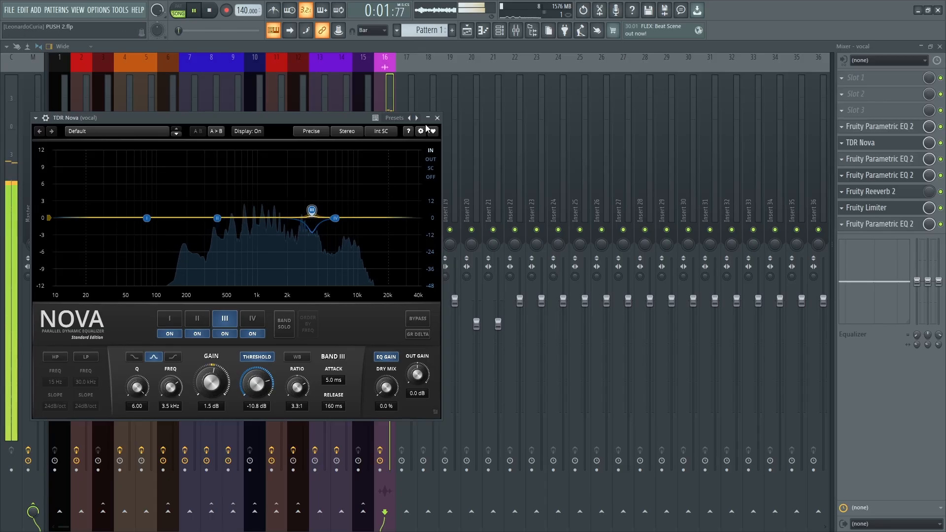
key("space")
left_click_drag(317, 122, 536, 131)
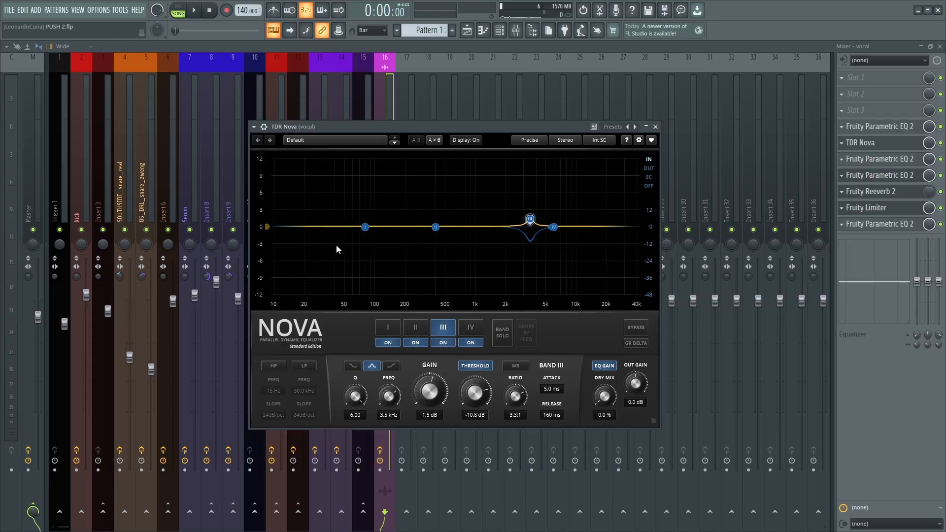
left_click(655, 127)
- Return to the playlist and unmute Tracks 7 and 6
left_click(466, 30)
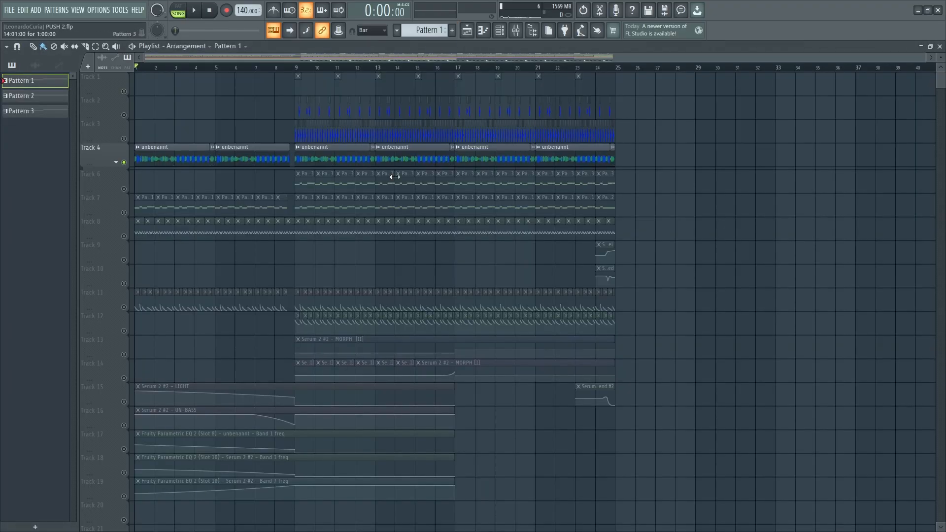
left_click(123, 213)
left_click(123, 188)
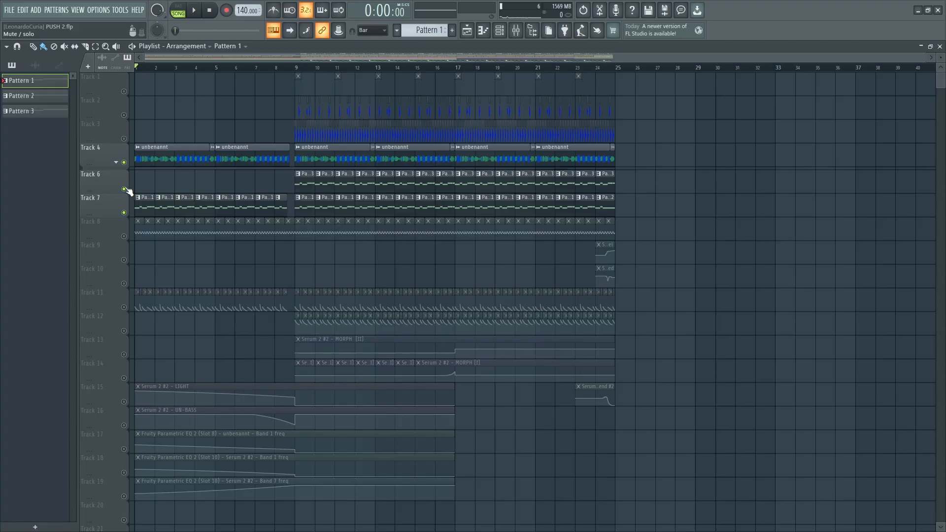
- Inspect the Serum channel's oscillator A wavetable and its harmonics in the table editor
left_click(507, 32)
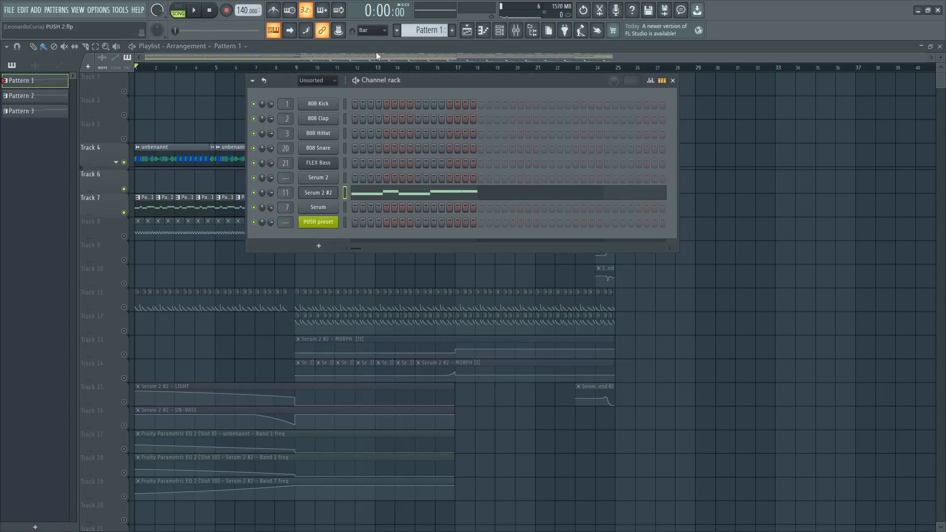
left_click(321, 205)
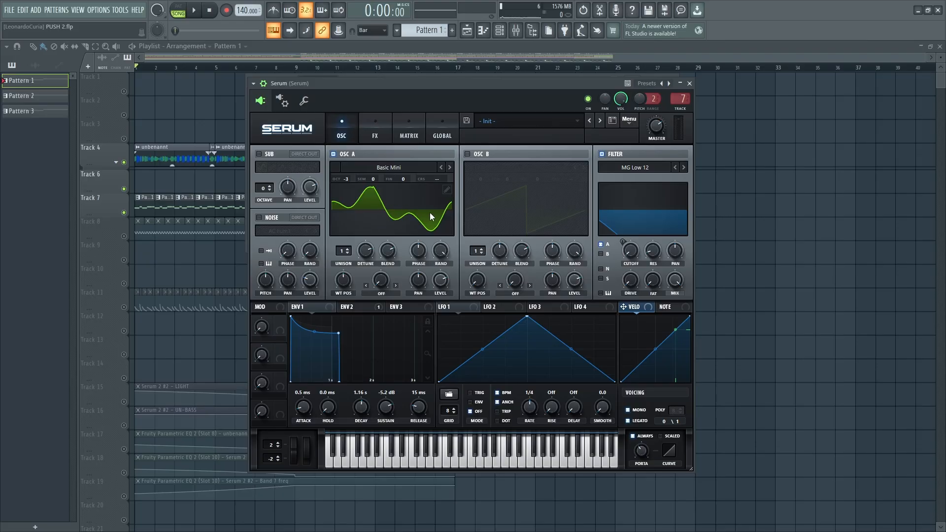
left_click(385, 212)
left_click(386, 211)
left_click(447, 189)
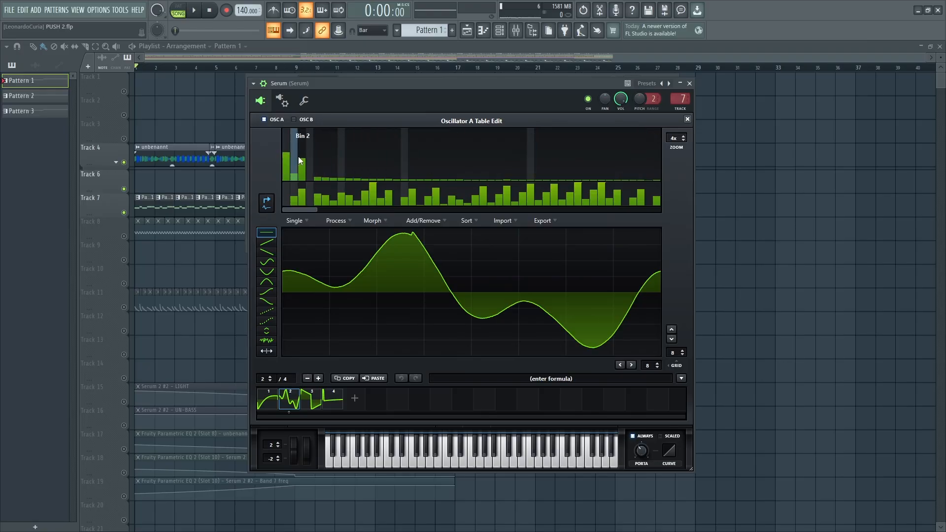
left_click(689, 83)
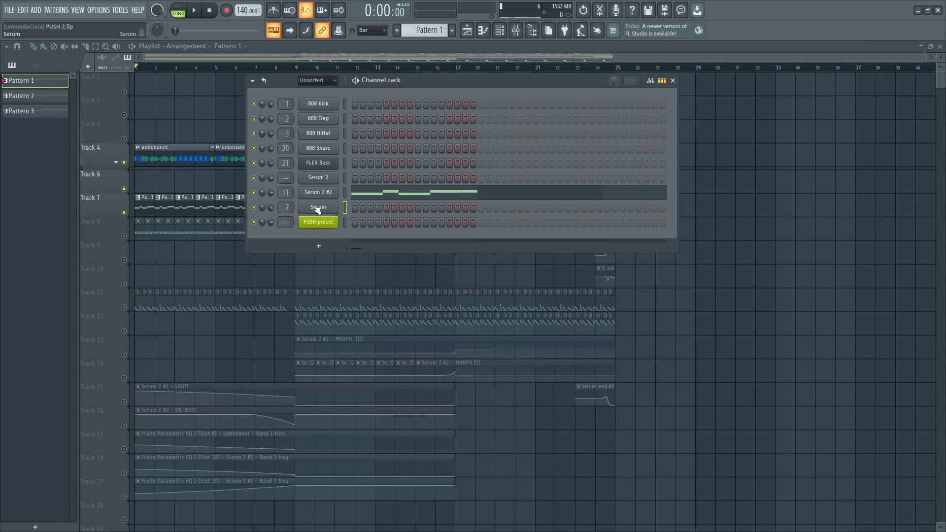
key("F6")
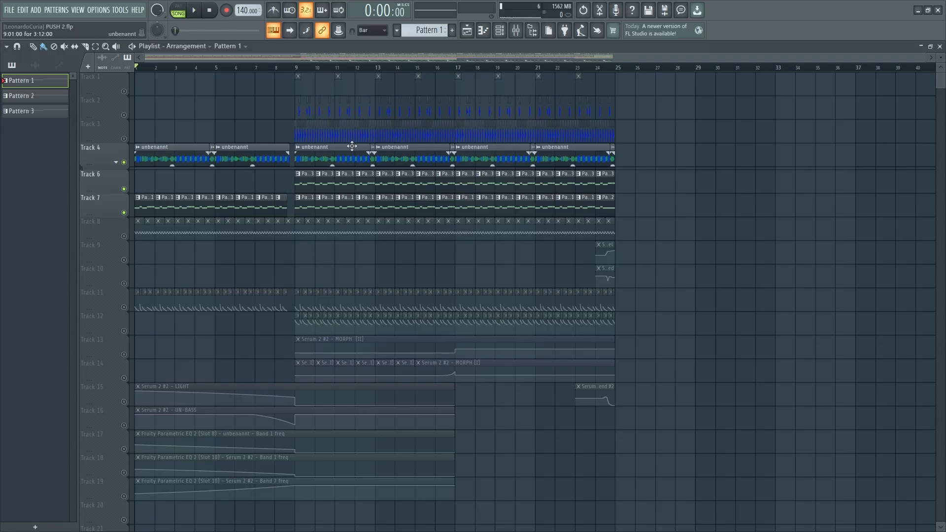
- Play the arrangement from bar 9 to hear the vocal together with Tracks 6 and 7
left_click(297, 70)
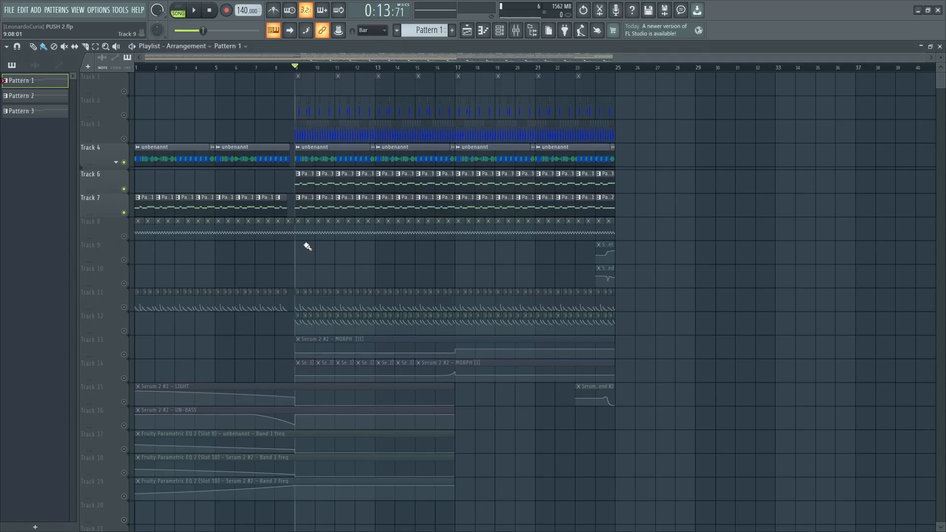
key("space")
key("space")
- Unmute Tracks 11, 12 and 22 in the playlist
scroll(311, 270, "down", 5)
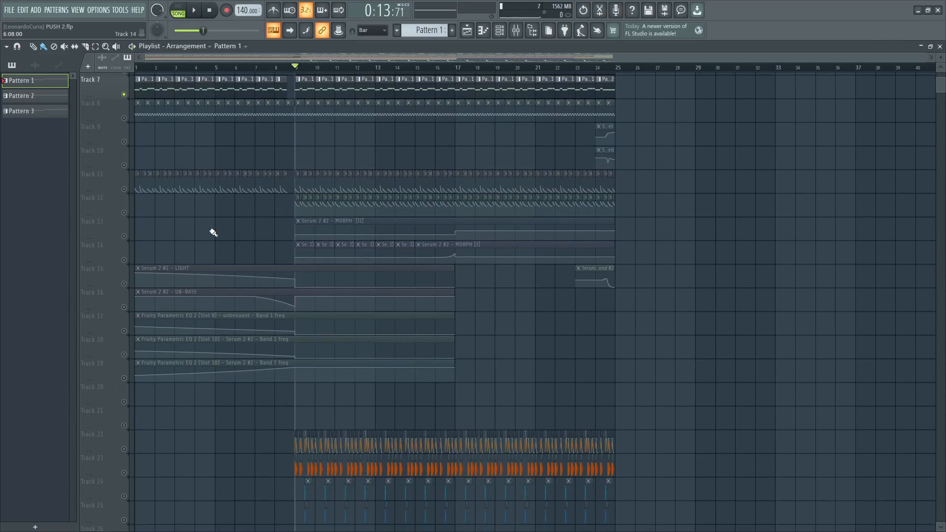
left_click(124, 190)
left_click(124, 212)
scroll(426, 266, "down", 4)
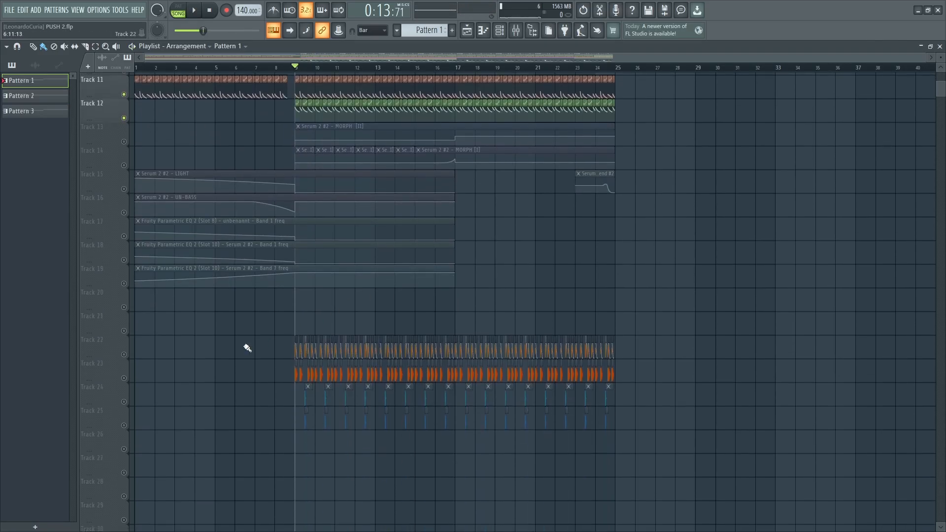
scroll(262, 394, "up", 4)
scroll(420, 397, "up", 2)
scroll(289, 352, "down", 2)
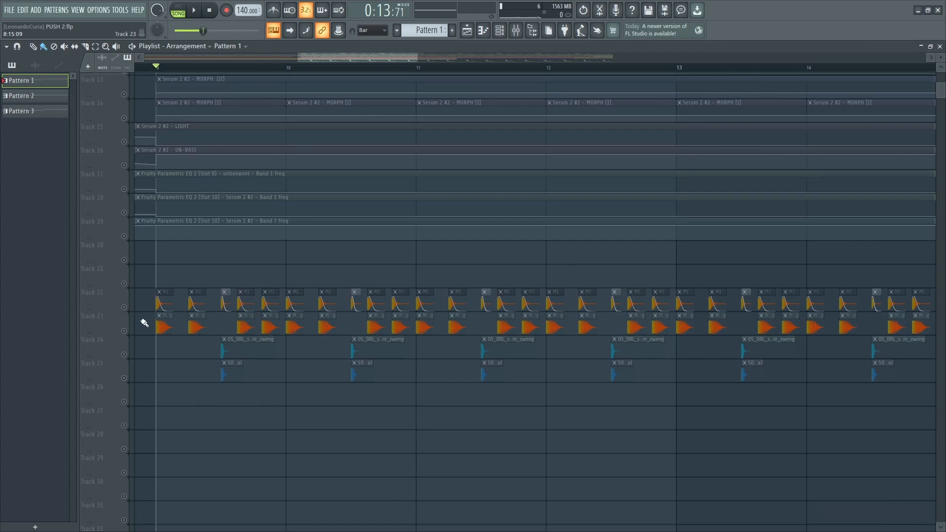
left_click(124, 307)
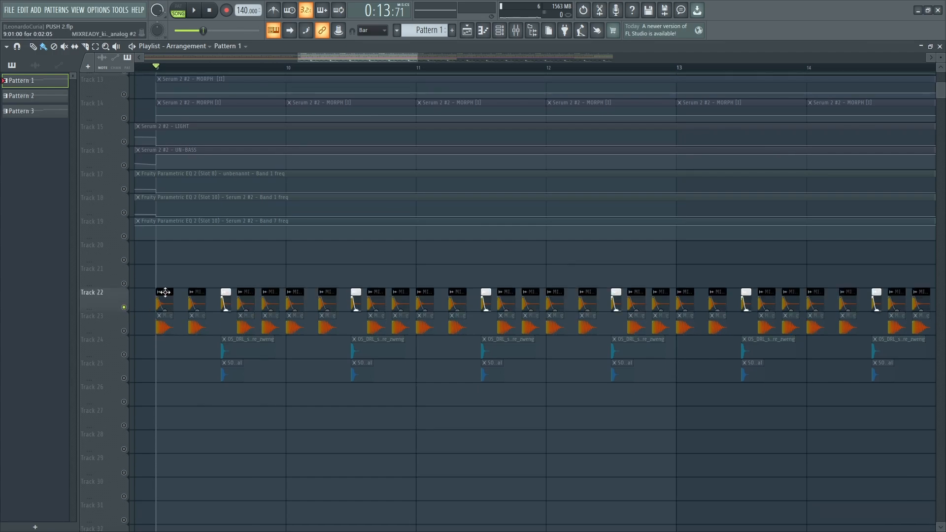
- Place a copy of the first Track 23 kick clip on Track 21, unmute that track, and delete the copy
left_click_drag(163, 325, 167, 265)
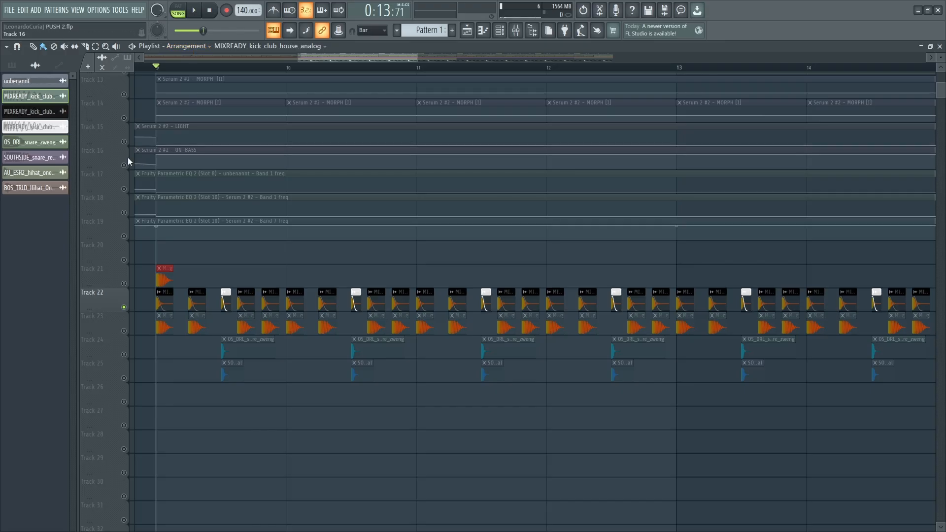
left_click(124, 284)
left_click(158, 269)
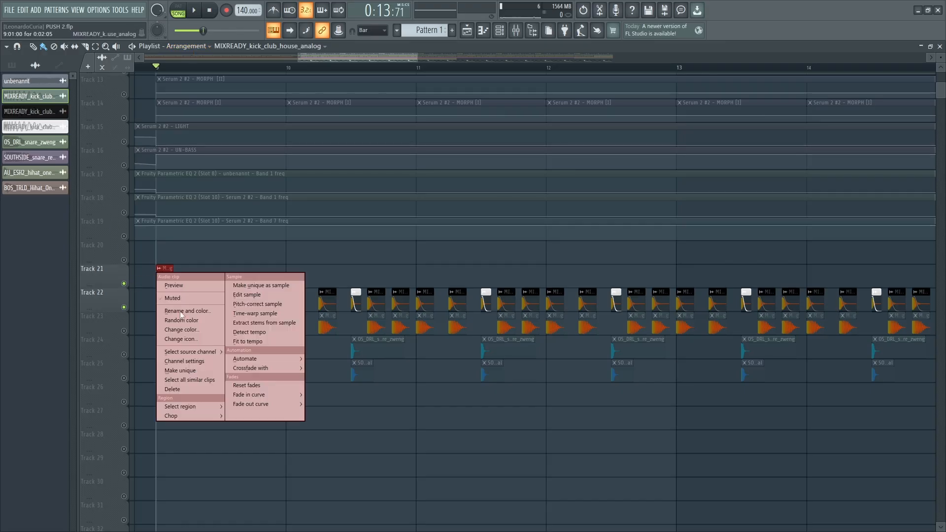
left_click(285, 257)
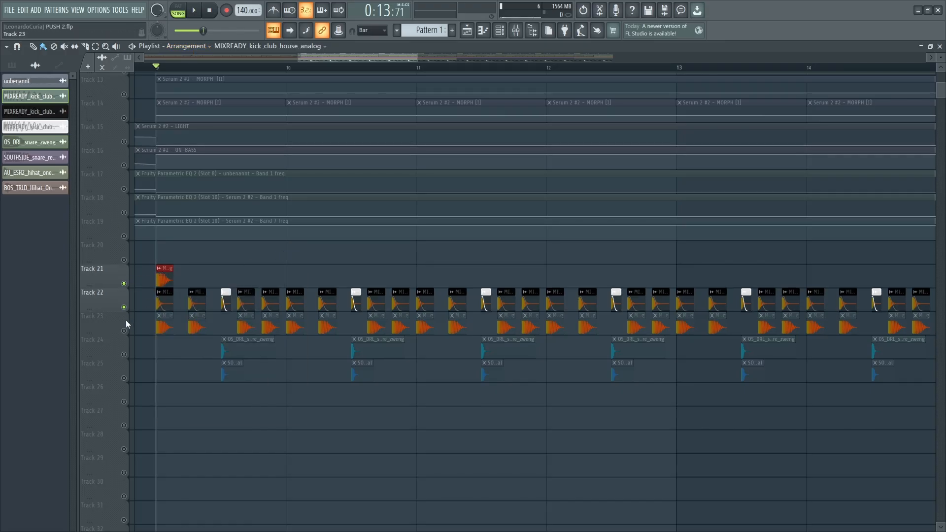
scroll(126, 321, "up", 4)
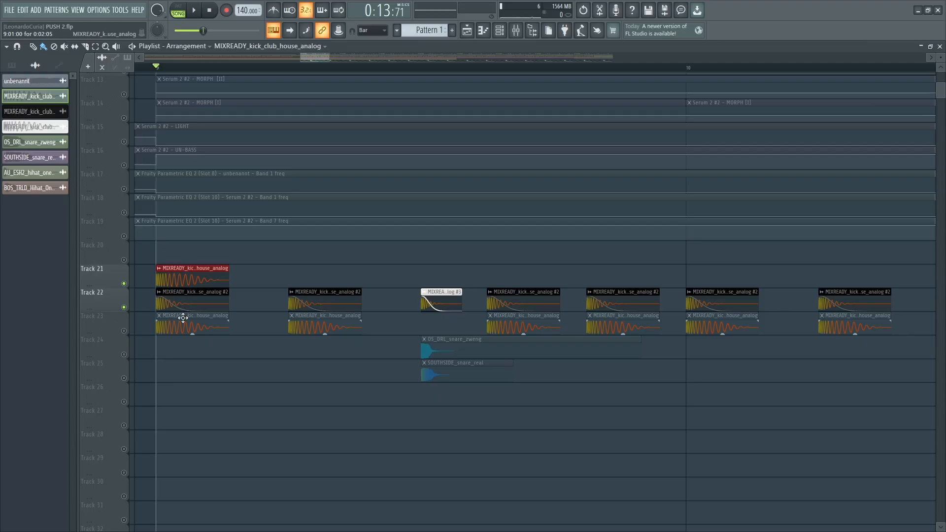
right_click(216, 270)
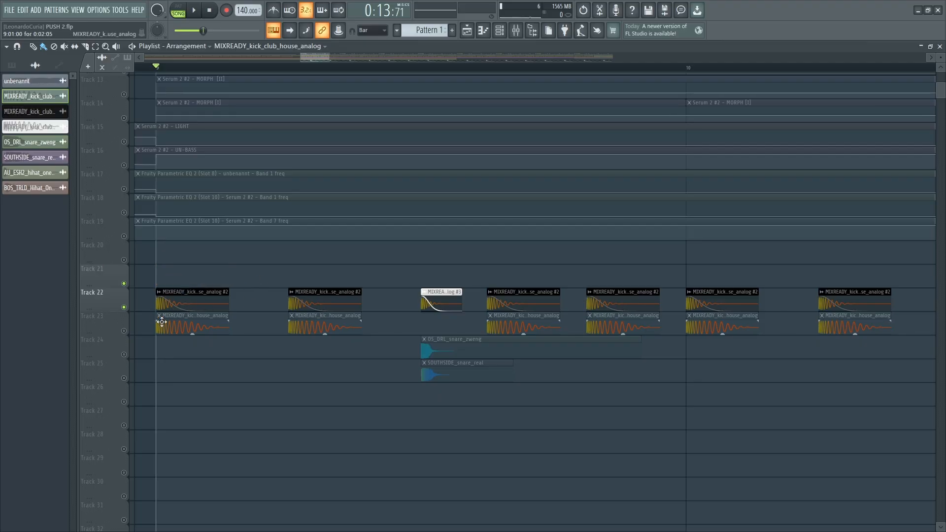
- Check the first kick clip on Track 22 and select trigger 1 as the sidechain source of Insert 8's Fruity Limiter
double_click(204, 291)
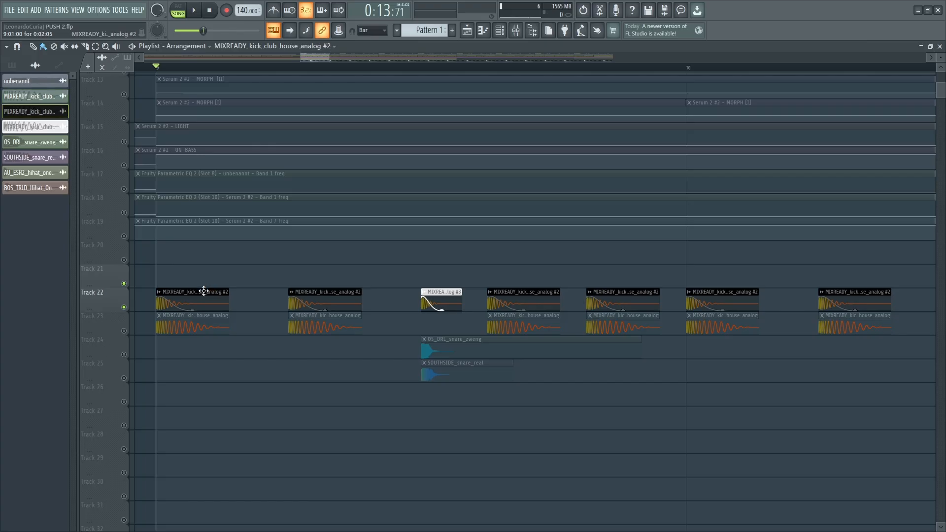
left_click(290, 105)
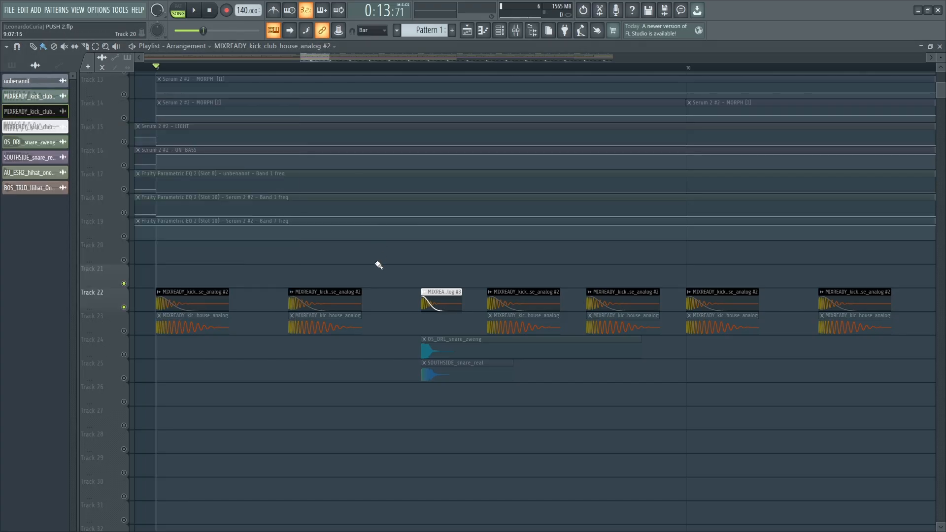
left_click(515, 31)
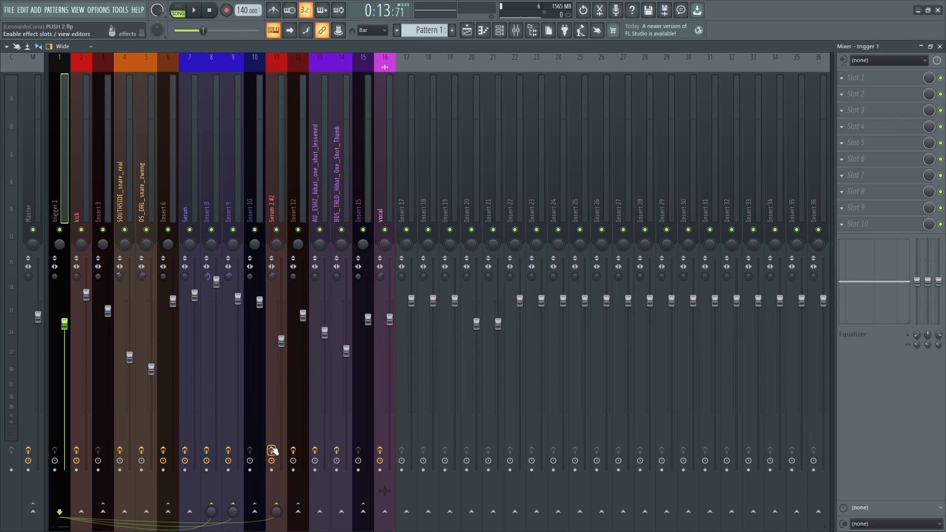
left_click(207, 199)
left_click(872, 207)
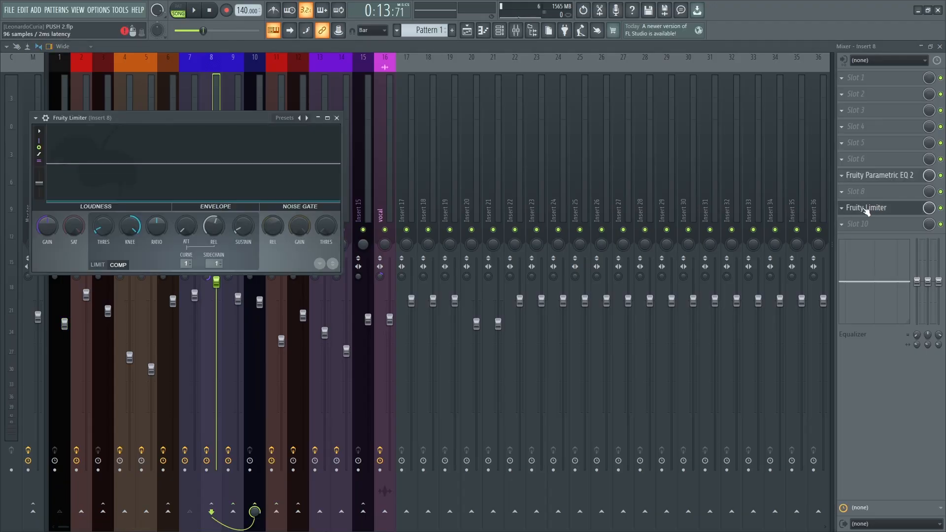
left_click_drag(187, 120, 353, 137)
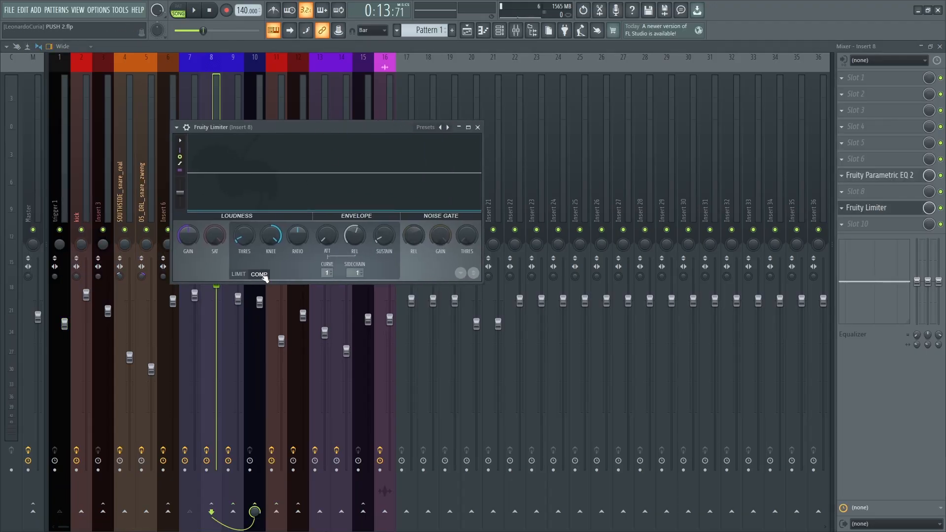
left_click(358, 273)
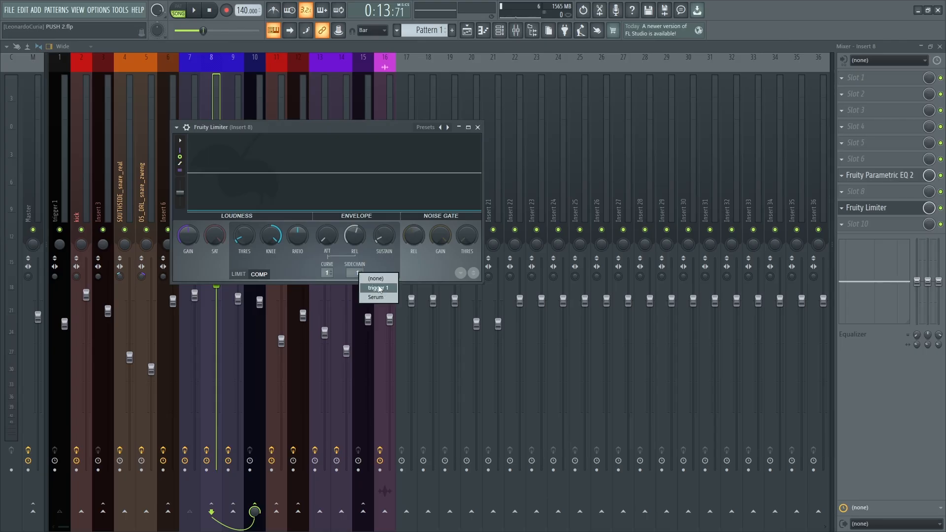
left_click(379, 288)
- Play from bar 9 and adjust the compressor threshold of Insert 8's Fruity Limiter while listening, and return to the playlist
key("space")
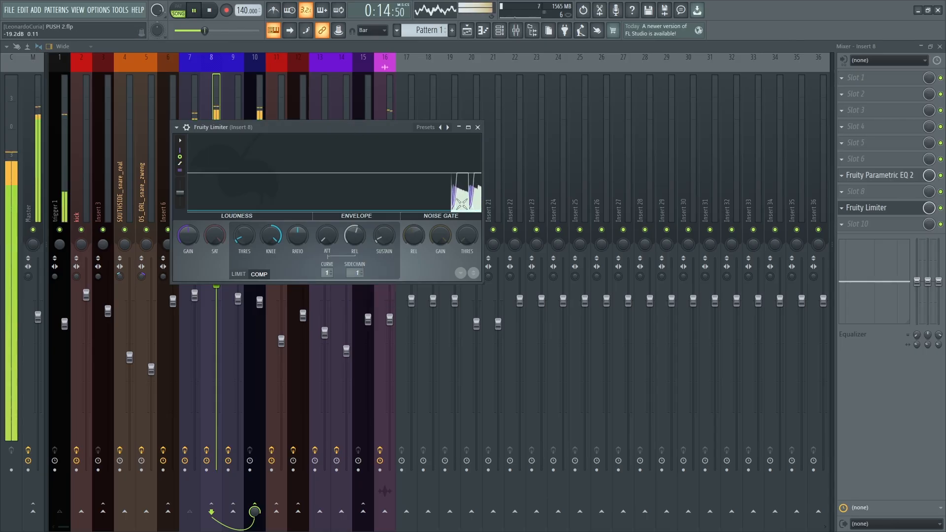
key("space")
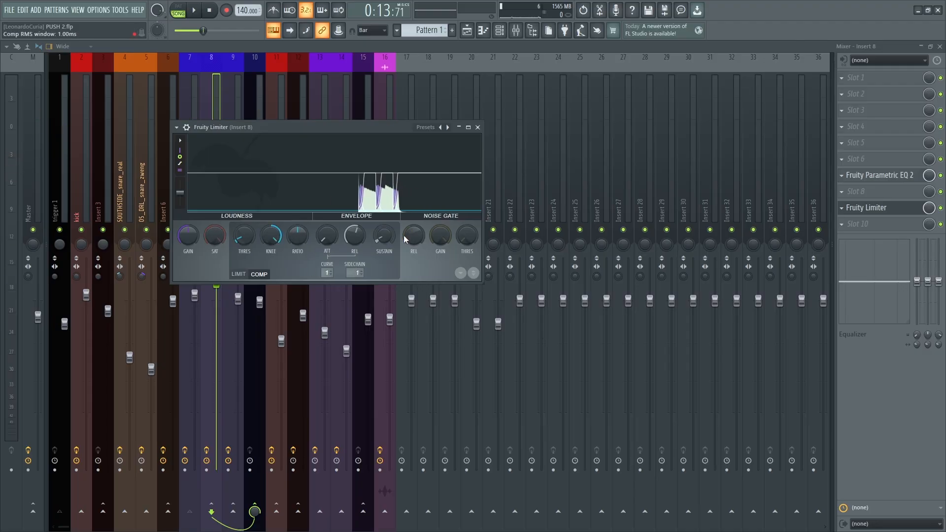
key("space")
key("space")
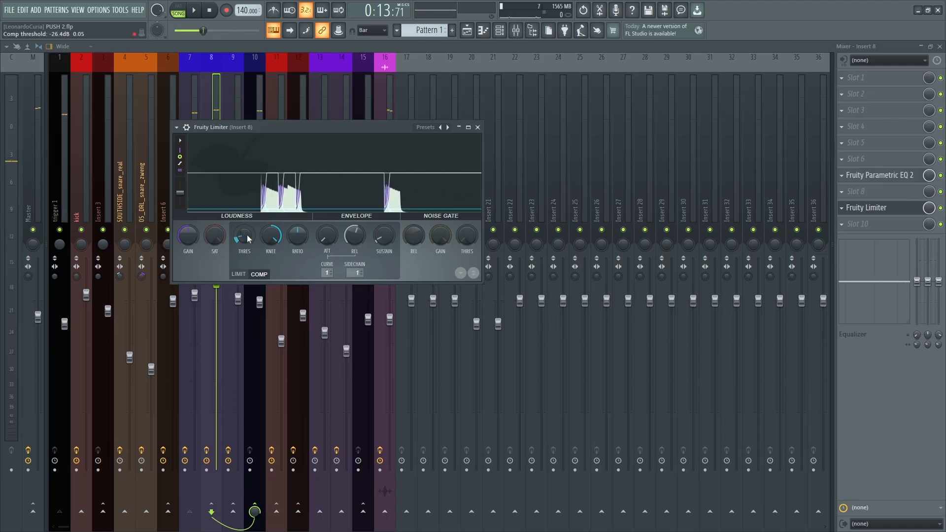
key("space")
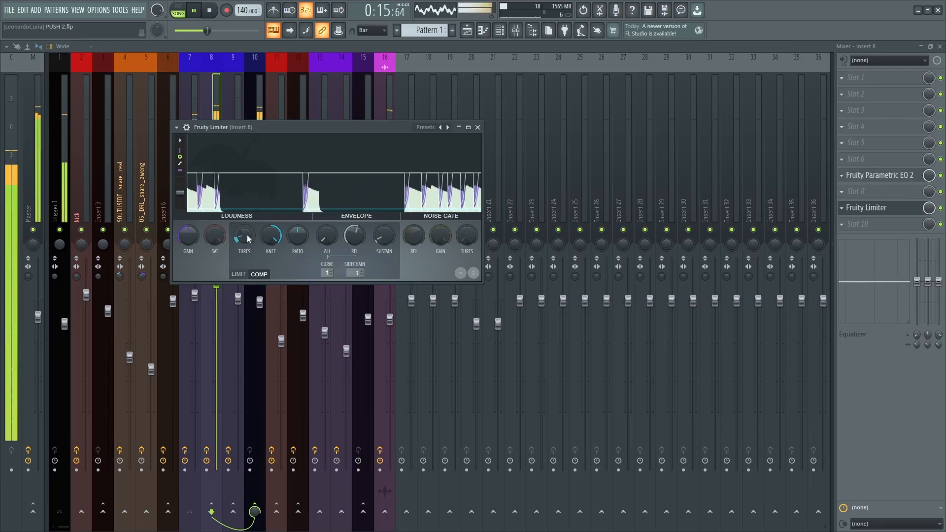
mouse_move(247, 235)
left_mouse_down()
mouse_move(247, 212)
mouse_move(248, 244)
left_mouse_up()
key("space")
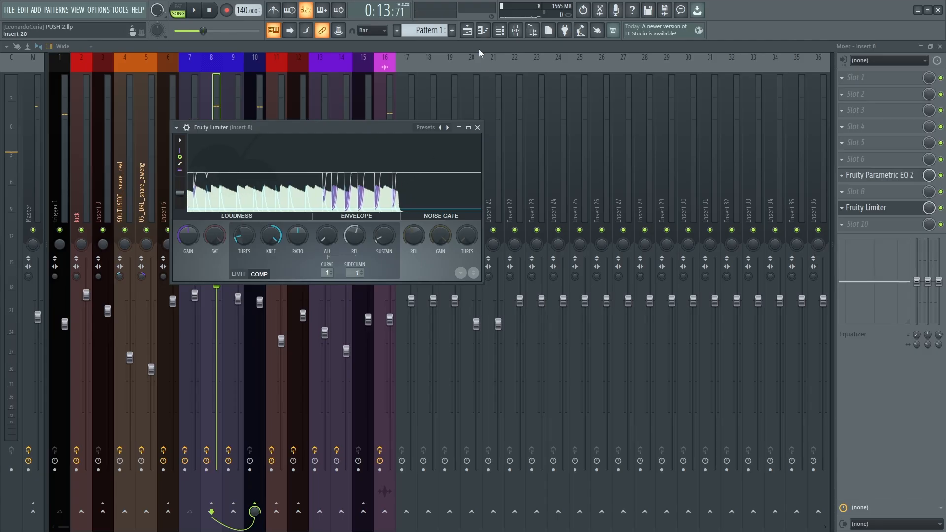
left_click(467, 30)
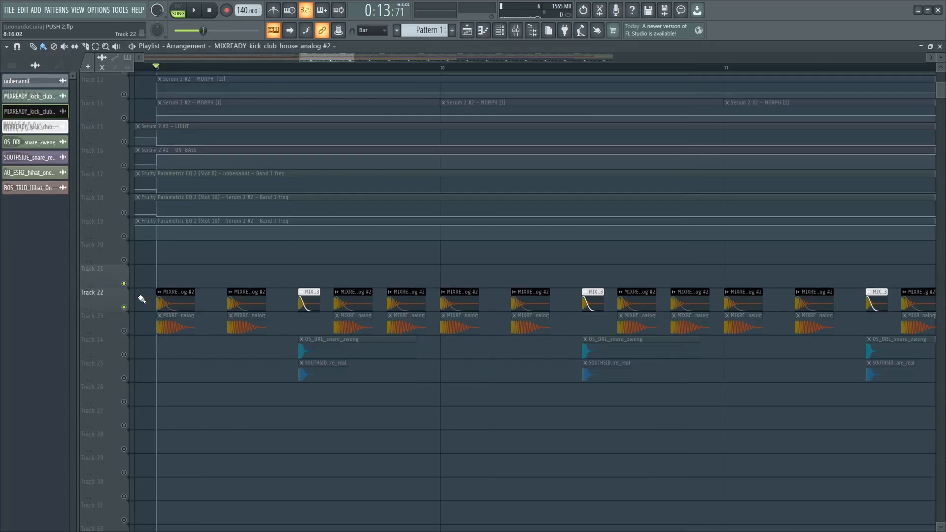
- Sidechain trigger 1 to Insert 15 in the mixer and check the routing
left_click(516, 30)
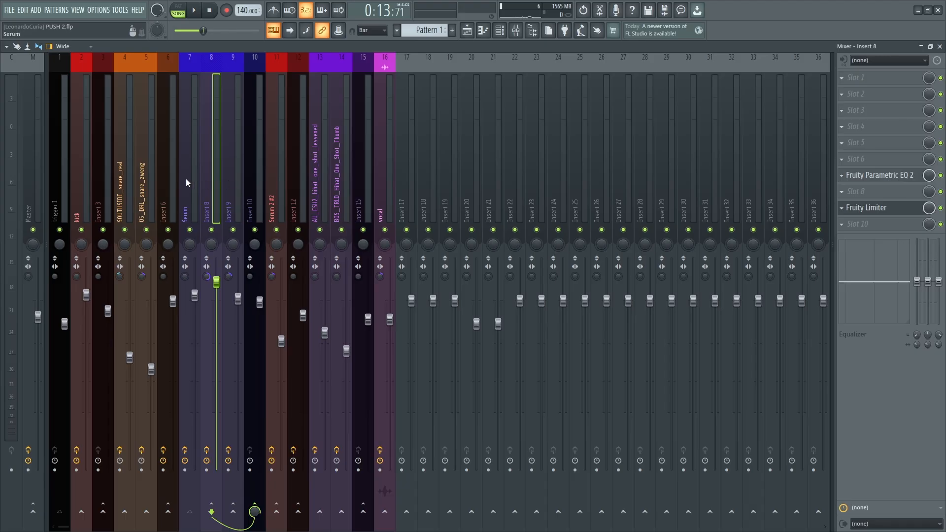
left_click(60, 196)
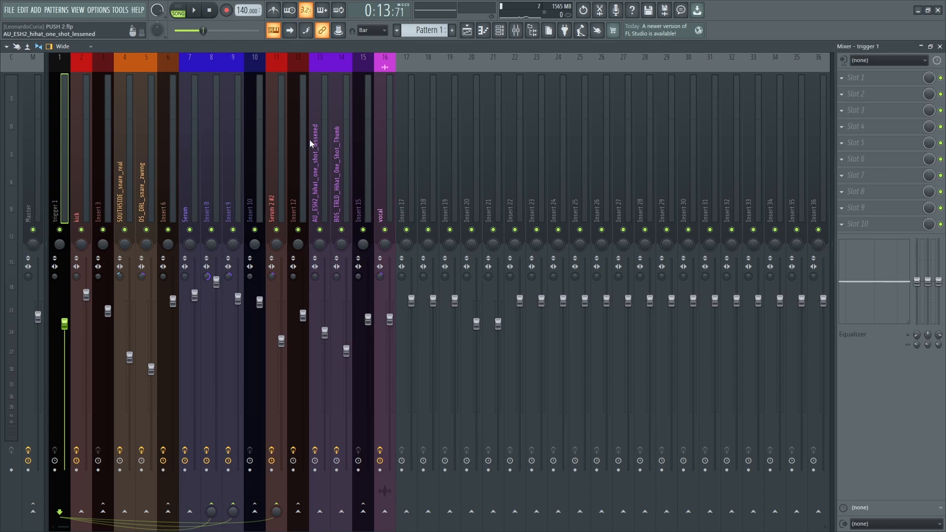
right_click(363, 514)
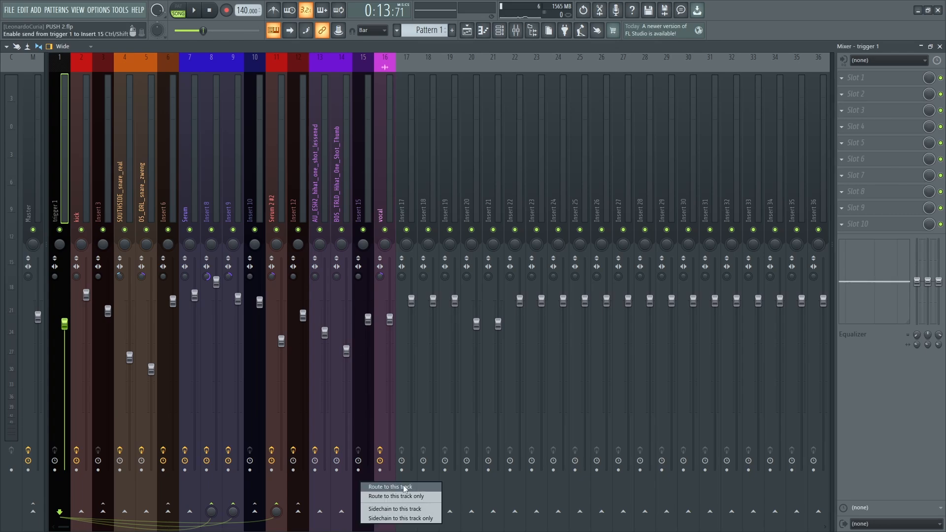
left_click(394, 493)
left_click(363, 505)
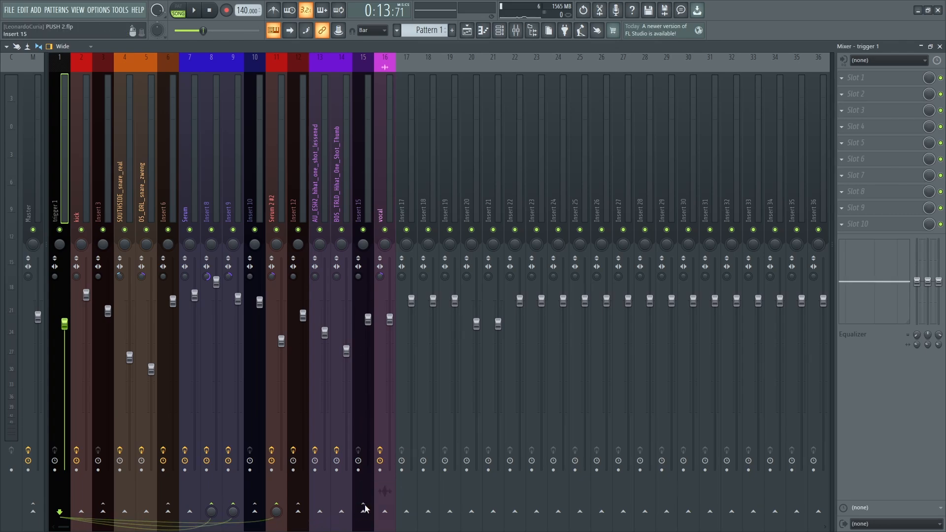
right_click(363, 512)
left_click(391, 510)
left_click(364, 216)
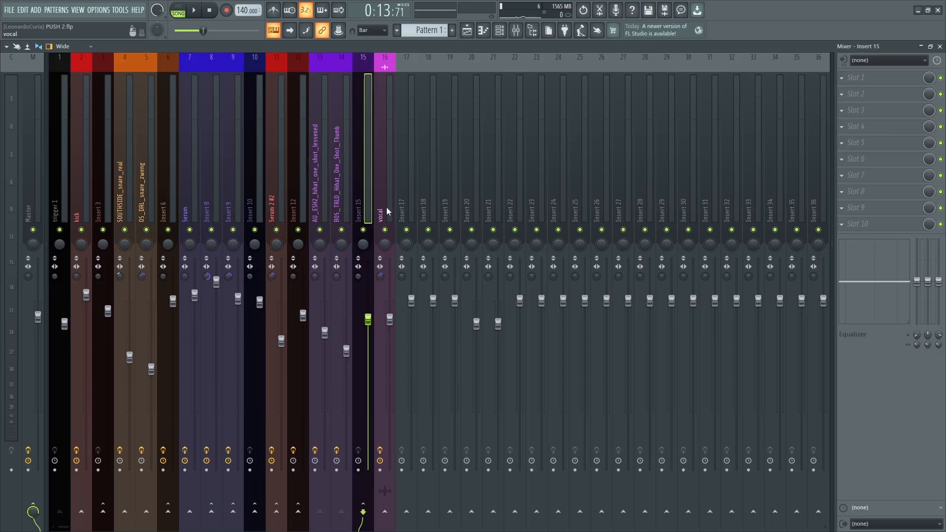
left_click(236, 197)
left_click(362, 202)
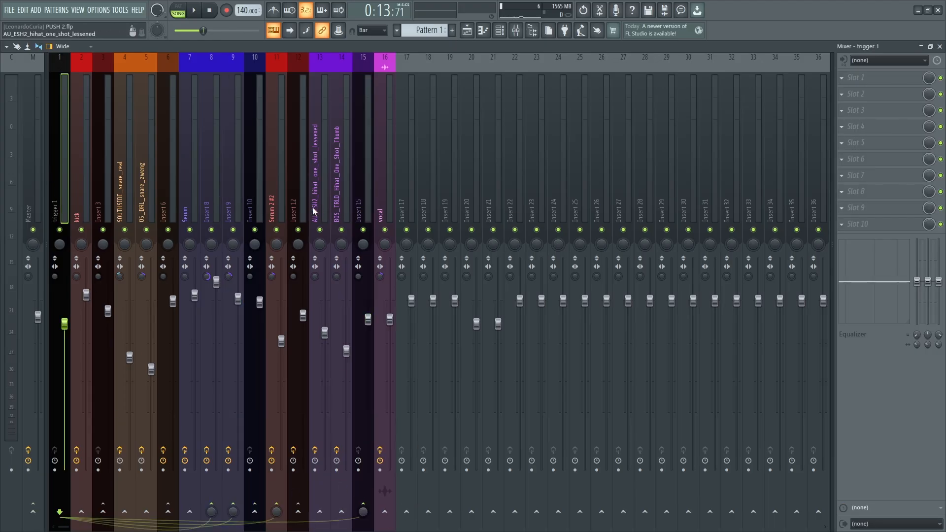
- Copy Insert 8's Fruity Limiter with its settings onto Insert 15
left_click(235, 191)
left_click(218, 188)
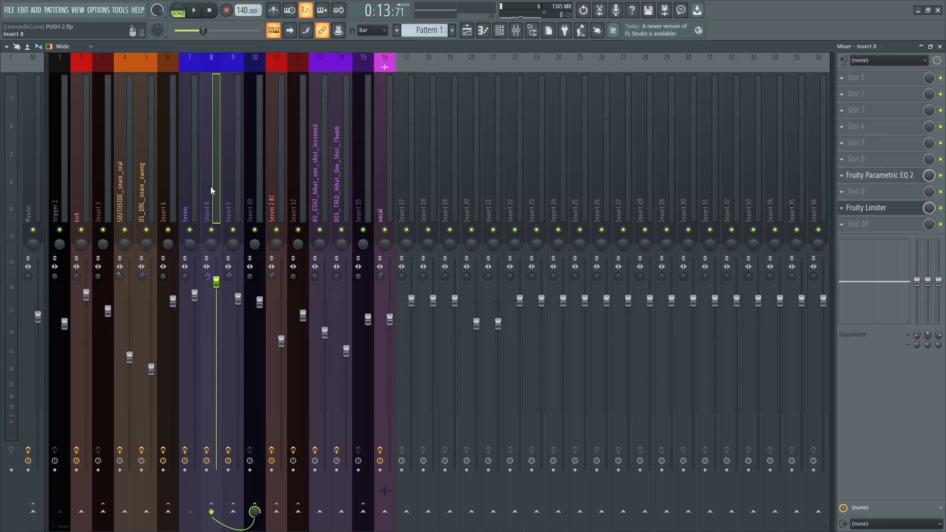
left_click(841, 207)
mouse_move(848, 220)
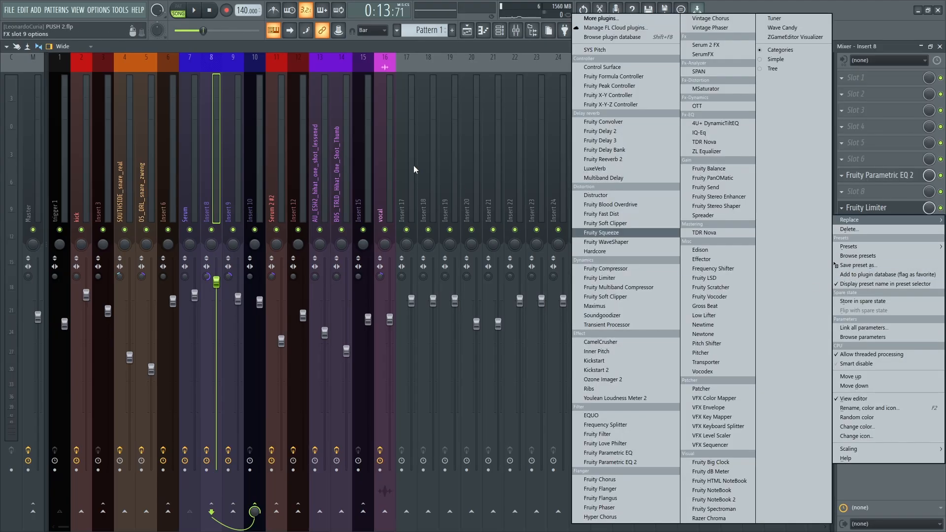
left_click(439, 149)
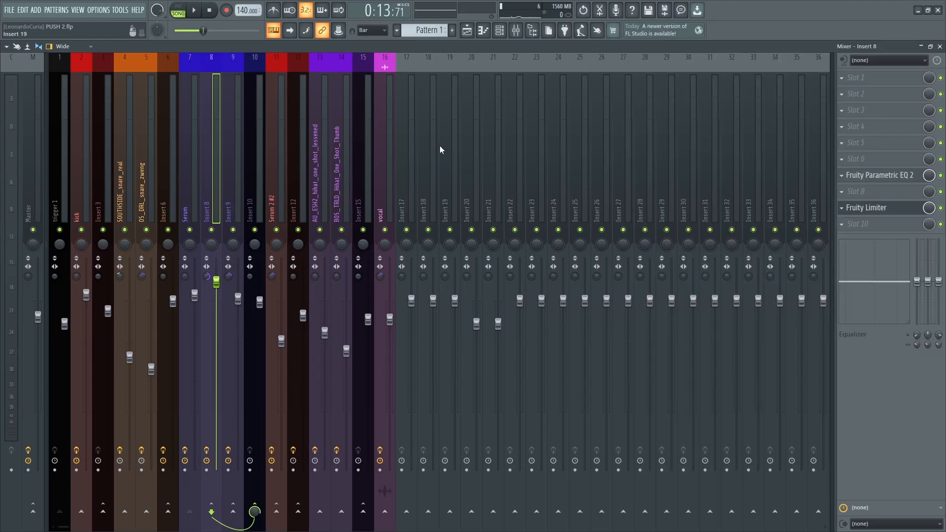
left_click(841, 207)
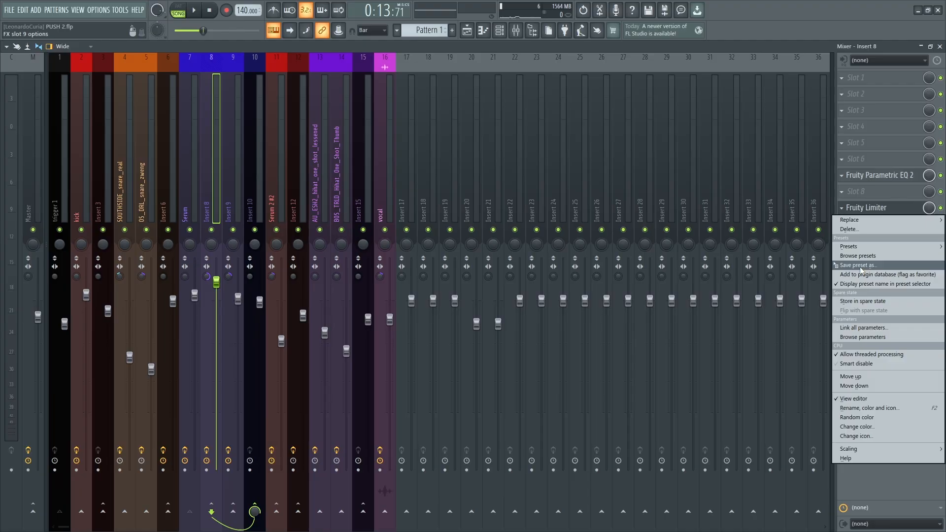
left_click_drag(859, 267, 412, 249)
left_click_drag(362, 185, 361, 185)
- Play the song briefly to check Insert 15's Fruity Limiter, and switch that limiter off
key("space")
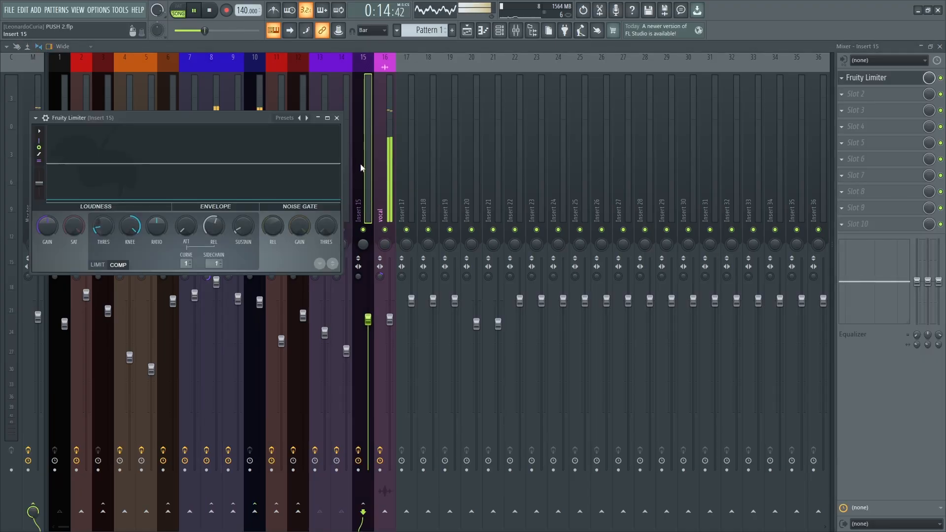
left_click(336, 117)
left_click(858, 79)
key("space")
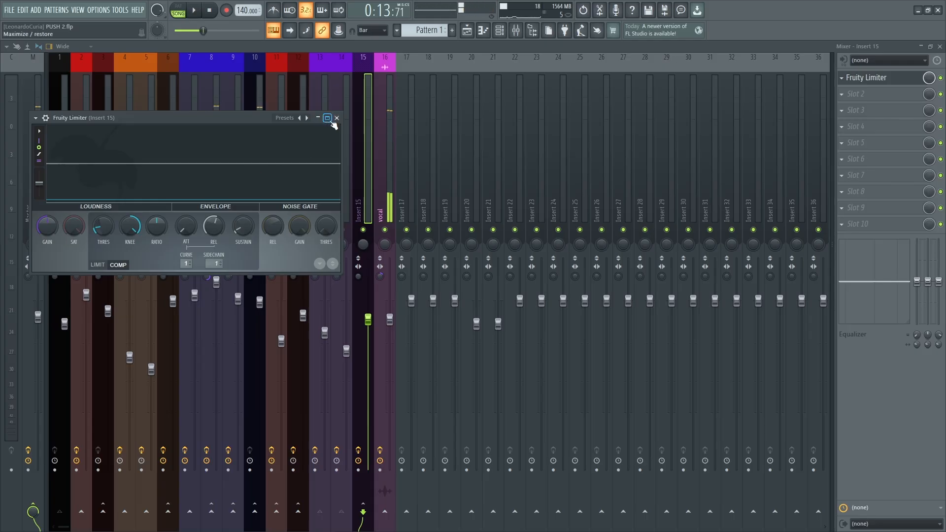
left_click(336, 118)
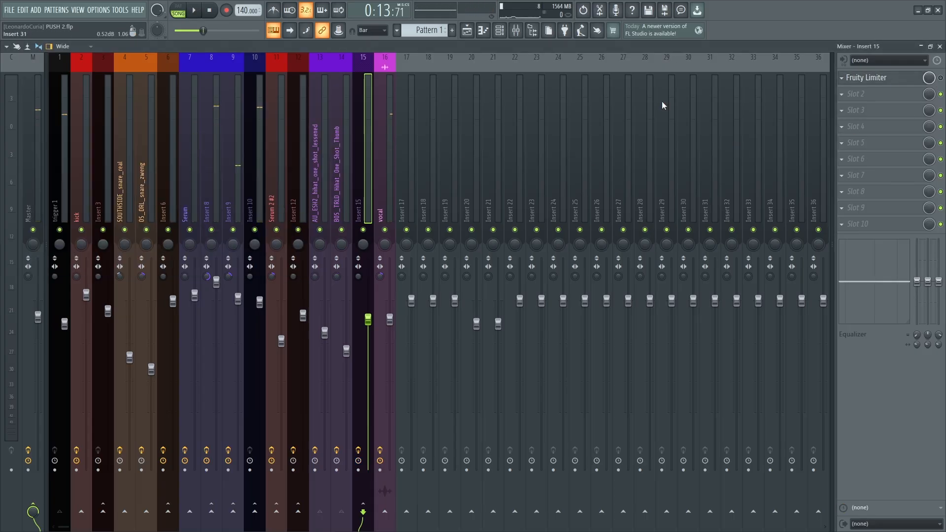
- Copy Insert 8's Fruity Limiter onto Insert 15 again, as a second limiter in slot 2
left_click(213, 179)
left_click(842, 207)
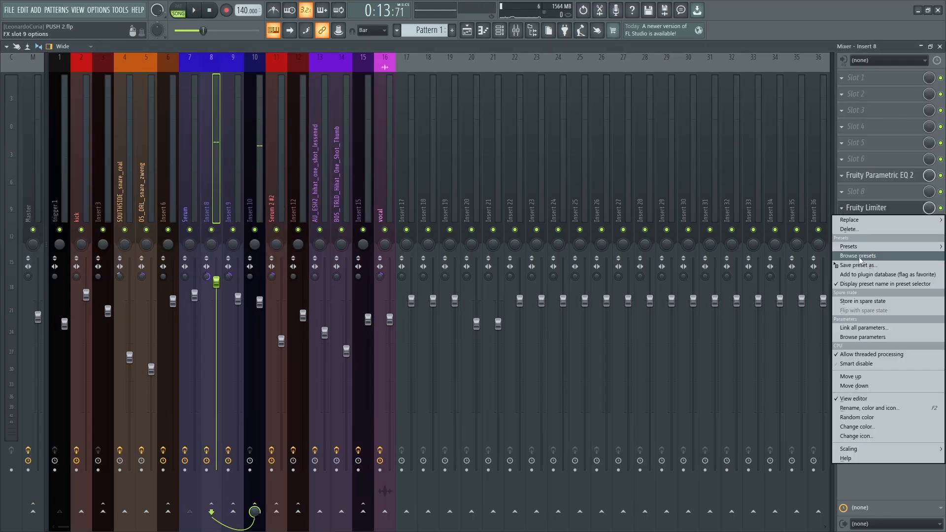
left_click_drag(860, 266, 593, 245)
left_click_drag(356, 193, 356, 193)
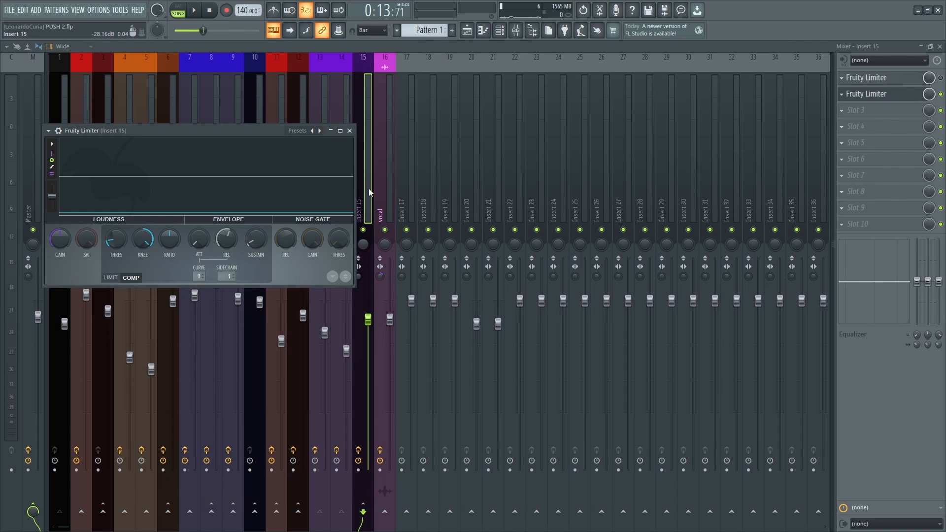
left_click(355, 132)
- Play the song briefly and compare the Fruity Limiter on Insert 8 with the second one on Insert 15
left_click(230, 194)
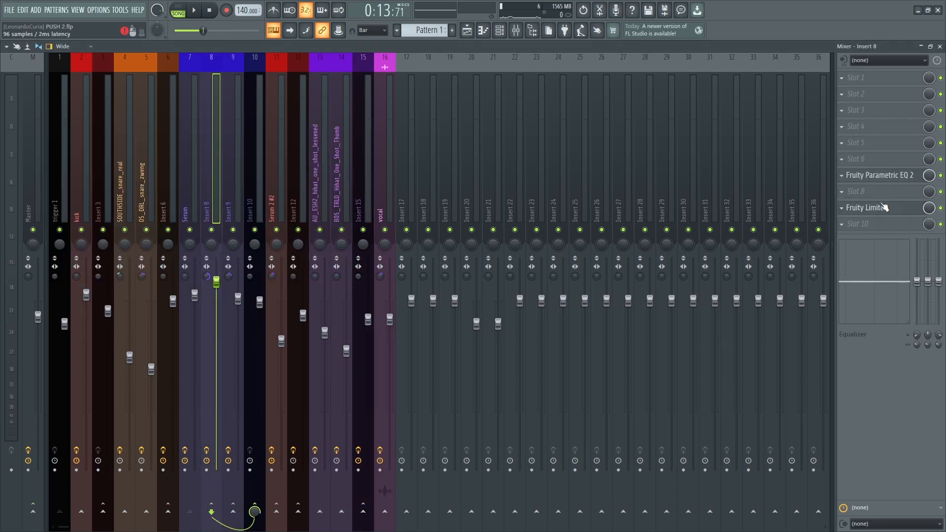
left_click(866, 207)
key("space")
key("space")
left_click(477, 127)
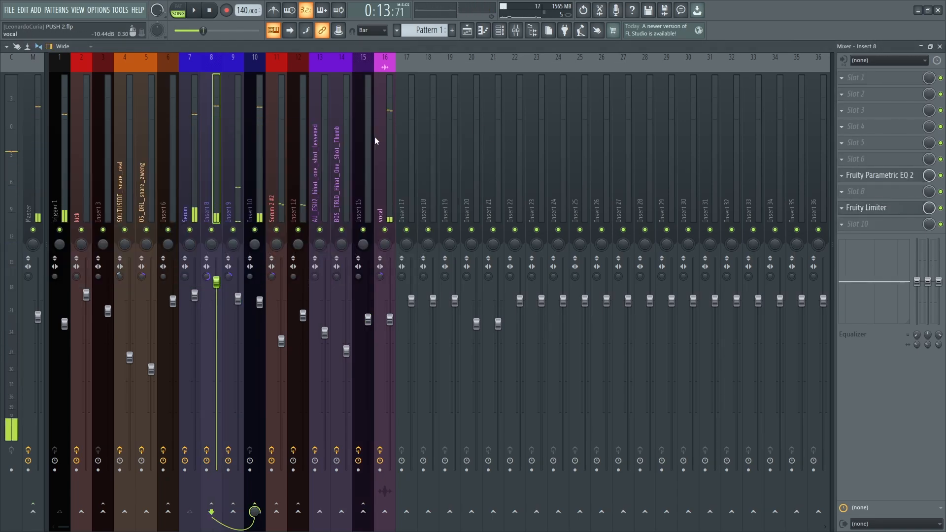
left_click(360, 150)
key("space")
key("space")
left_click(886, 96)
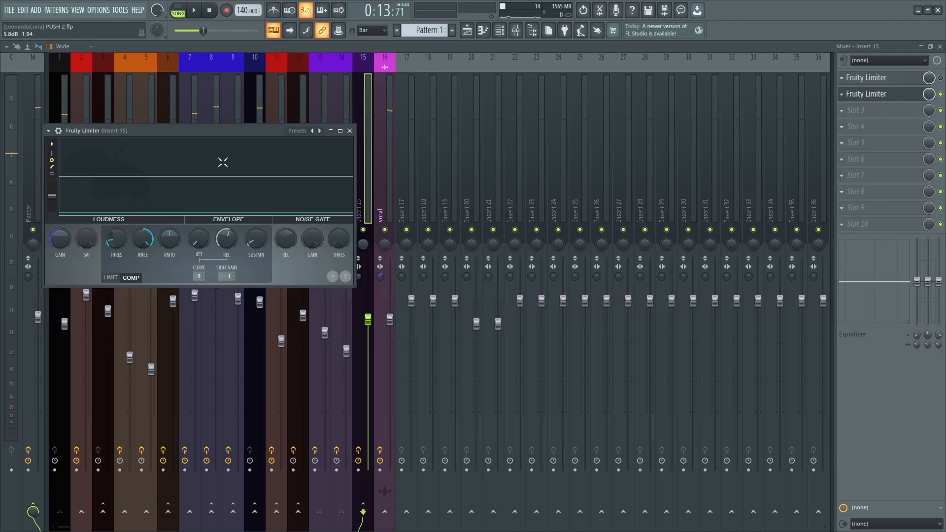
left_click(349, 131)
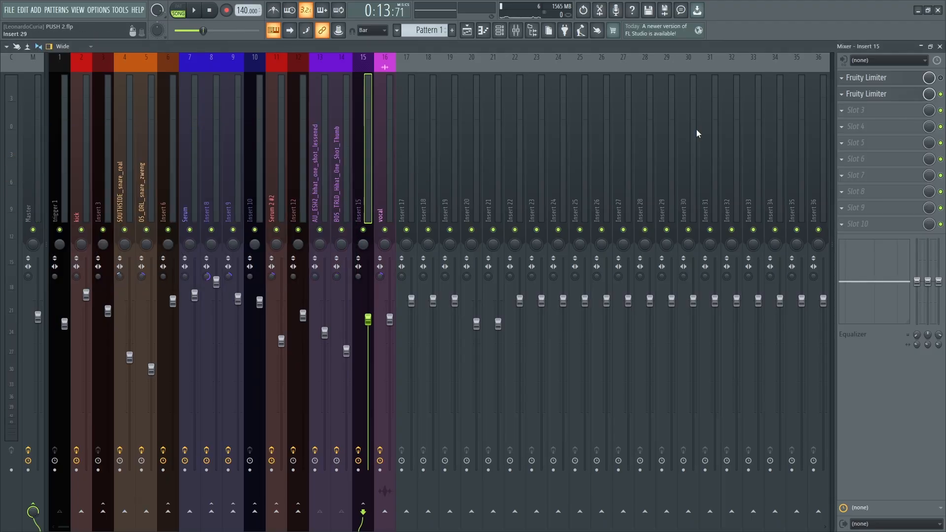
- Raise the compressor threshold of Insert 15's second Fruity Limiter slightly and return to the playlist
left_click(866, 95)
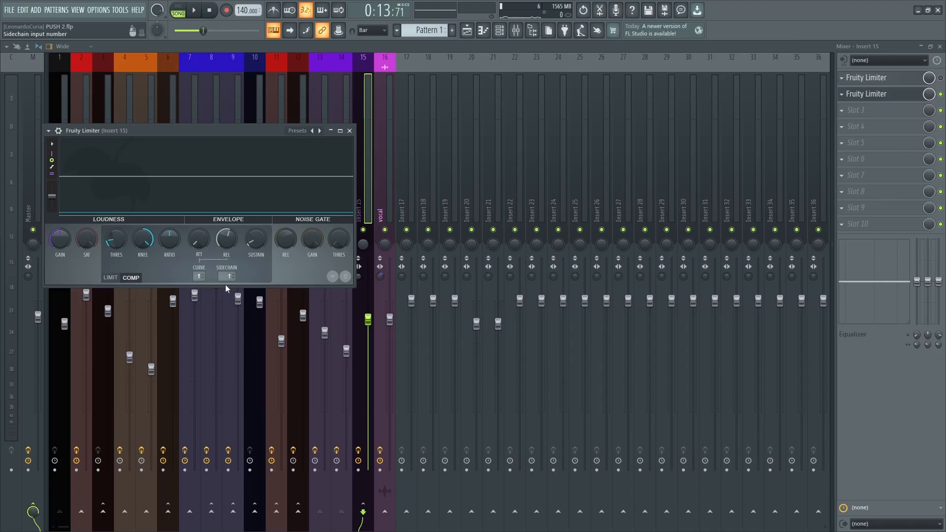
mouse_move(117, 239)
left_mouse_down()
mouse_move(116, 210)
mouse_move(116, 236)
left_mouse_up()
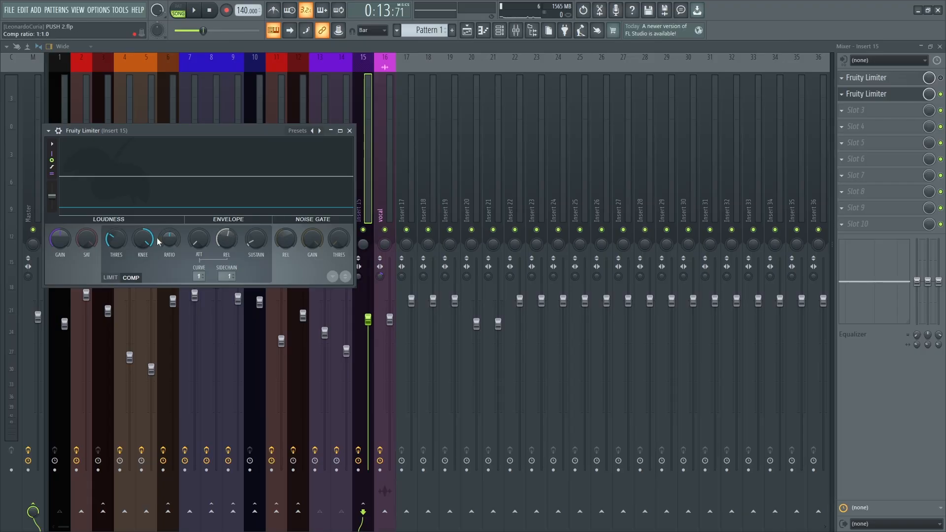
left_click(350, 130)
left_click(467, 31)
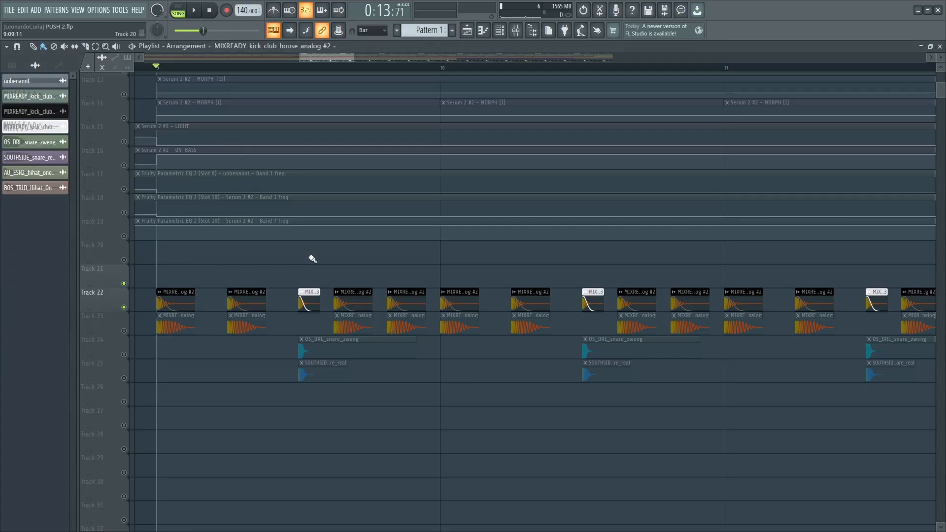
- Examine how the kick and snare clips on Tracks 22 to 25 line up from bar 9 onward
scroll(311, 259, "down", 1)
scroll(276, 287, "up", 2)
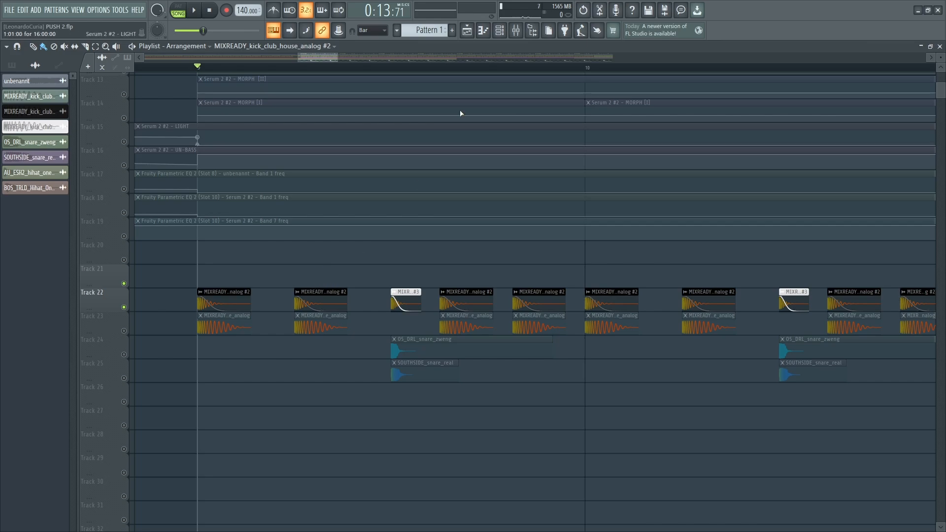
left_click(516, 30)
left_click(470, 29)
left_click(516, 31)
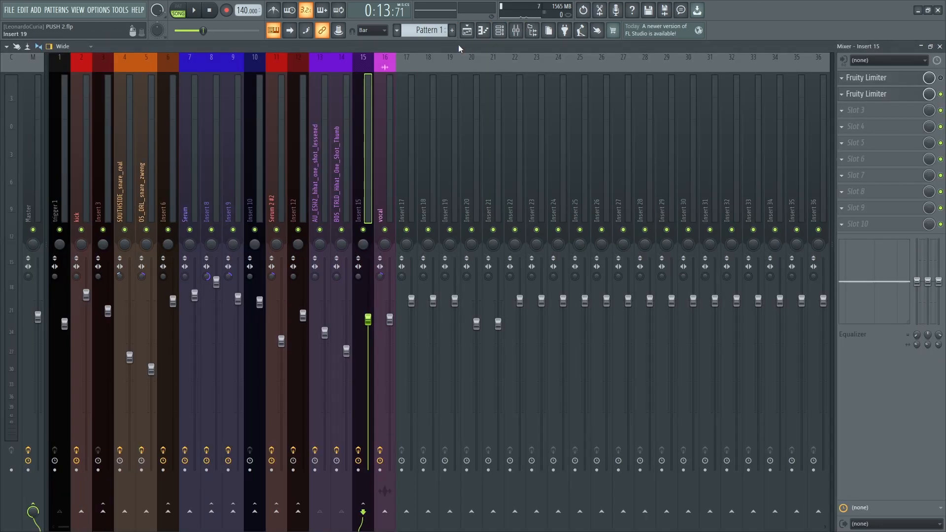
left_click(466, 31)
scroll(408, 310, "up", 3)
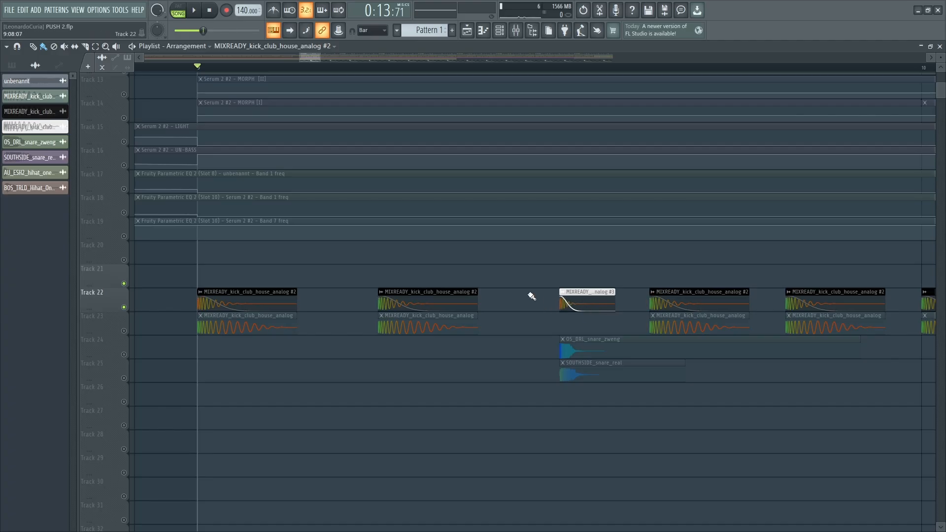
scroll(432, 289, "down", 2)
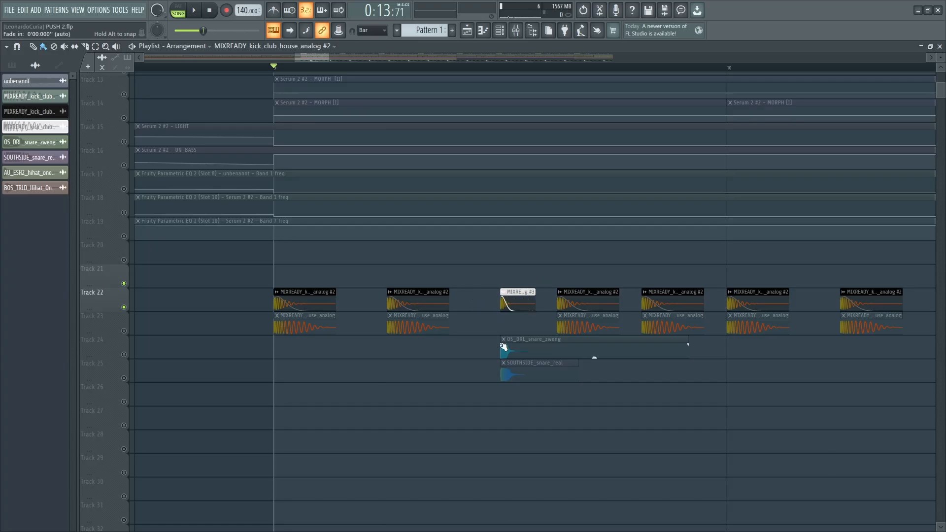
scroll(486, 342, "up", 4)
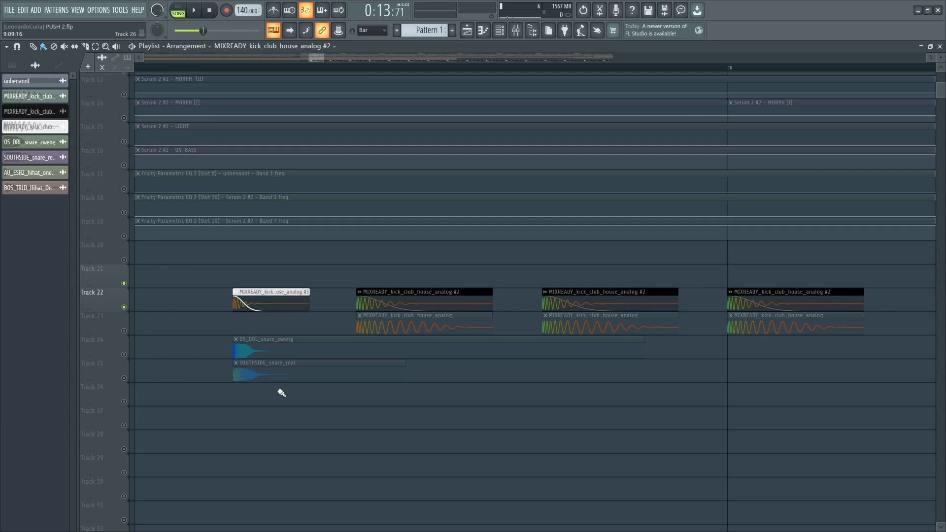
scroll(279, 391, "down", 6)
scroll(360, 397, "down", 3)
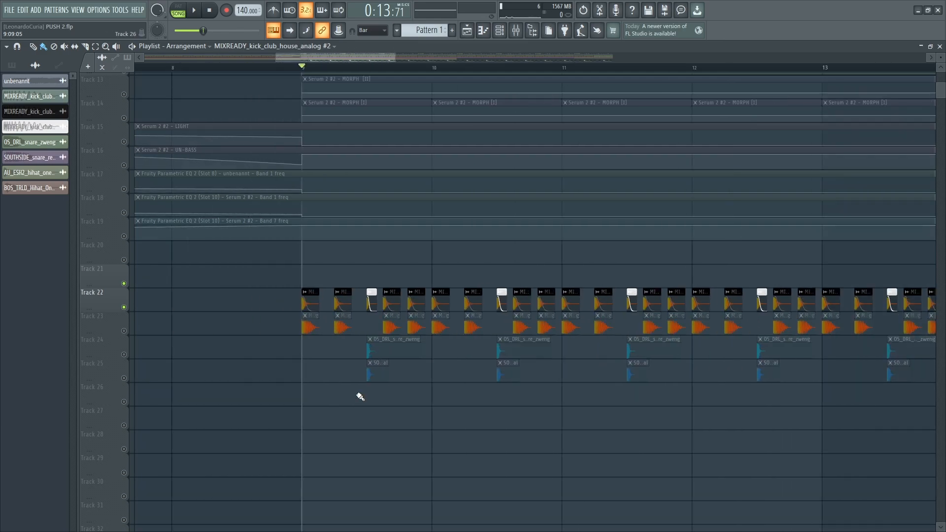
- Look over the arrangement's upper tracks and automation clips from bar 9 to bar 25
scroll(275, 332, "up", 5)
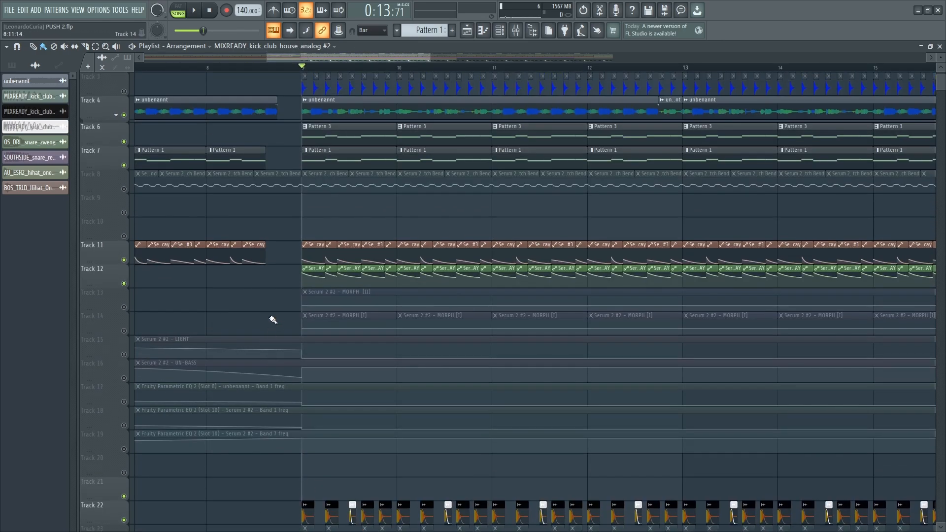
scroll(222, 348, "down", 4)
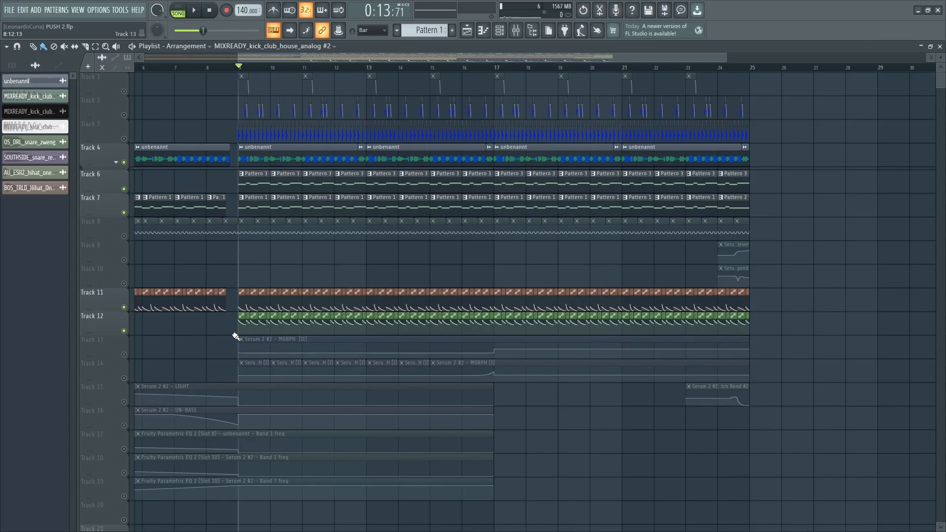
scroll(461, 275, "down", 1)
scroll(463, 271, "up", 1)
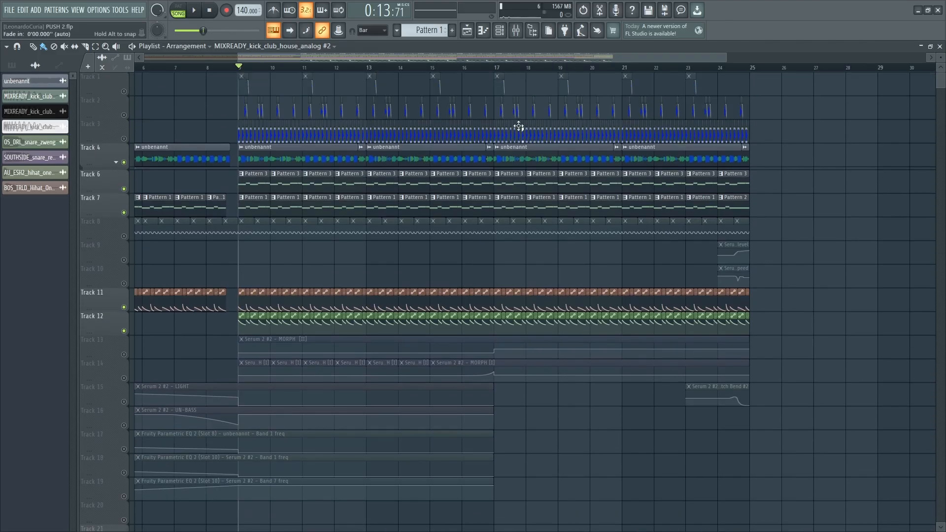
scroll(245, 115, "up", 3)
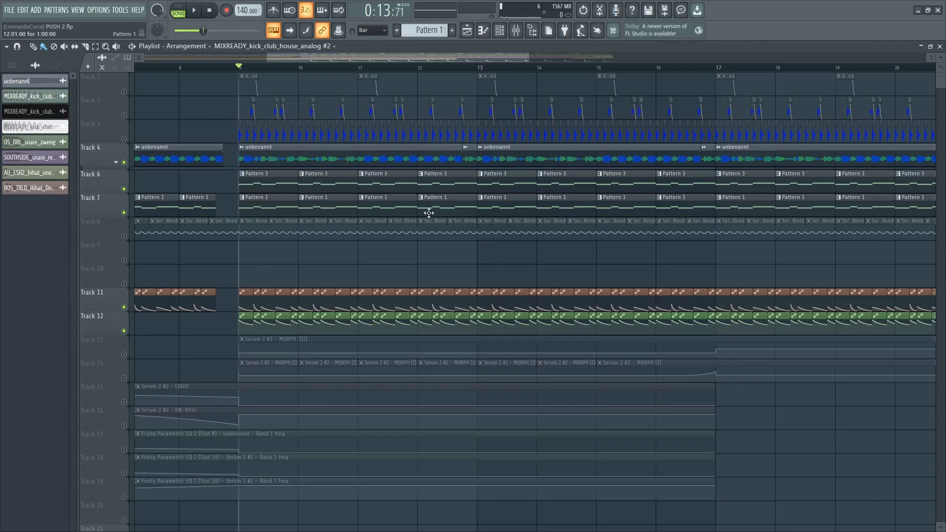
scroll(429, 213, "down", 1)
- Examine the group buses in the mixer, going through Inserts 3, 6, 10, 12 and 15 and the kick channel
key("F9")
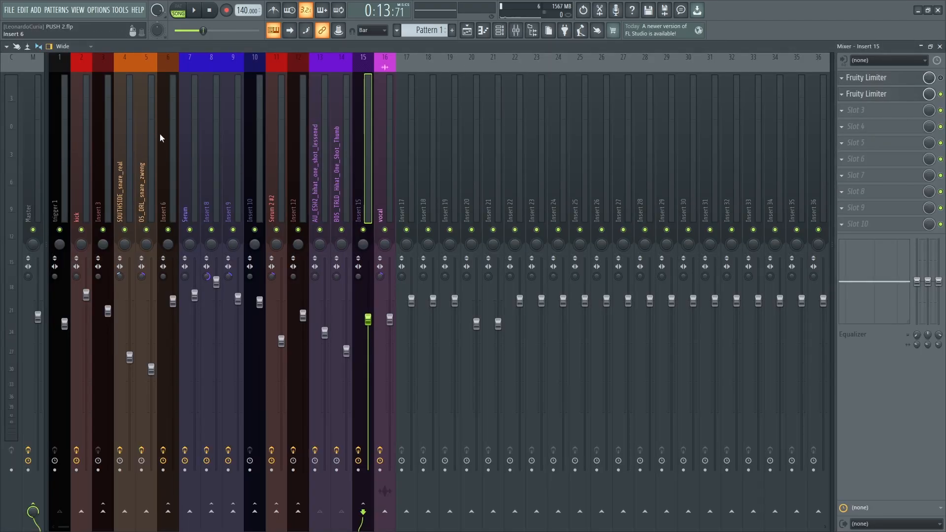
left_click(95, 140)
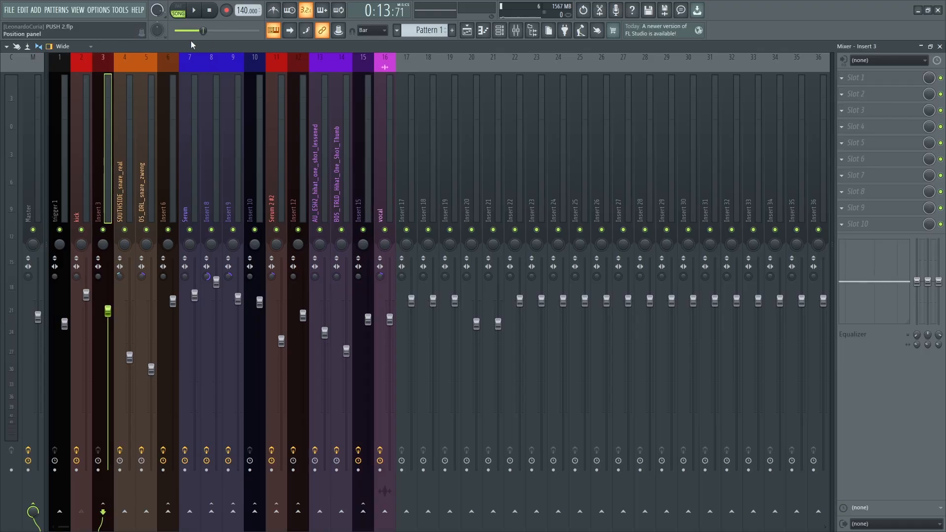
left_click(80, 161)
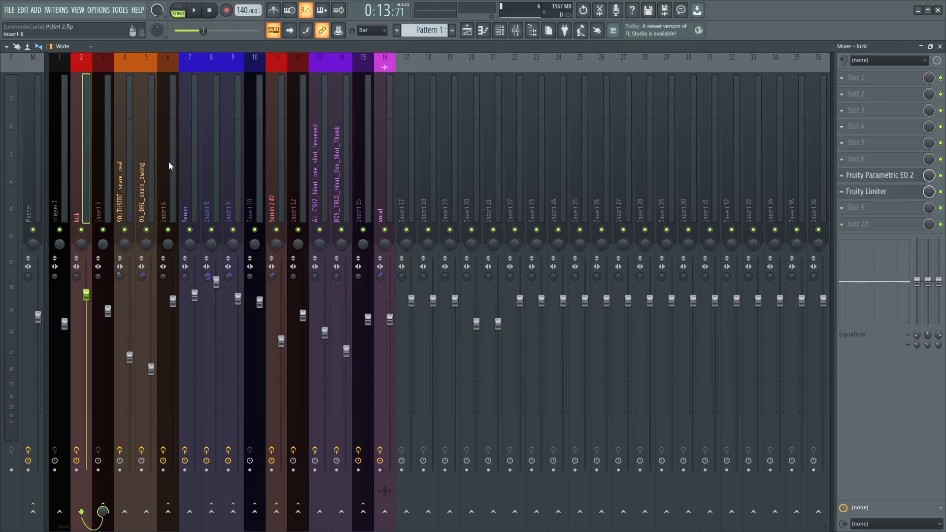
left_click(167, 162)
left_click(100, 167)
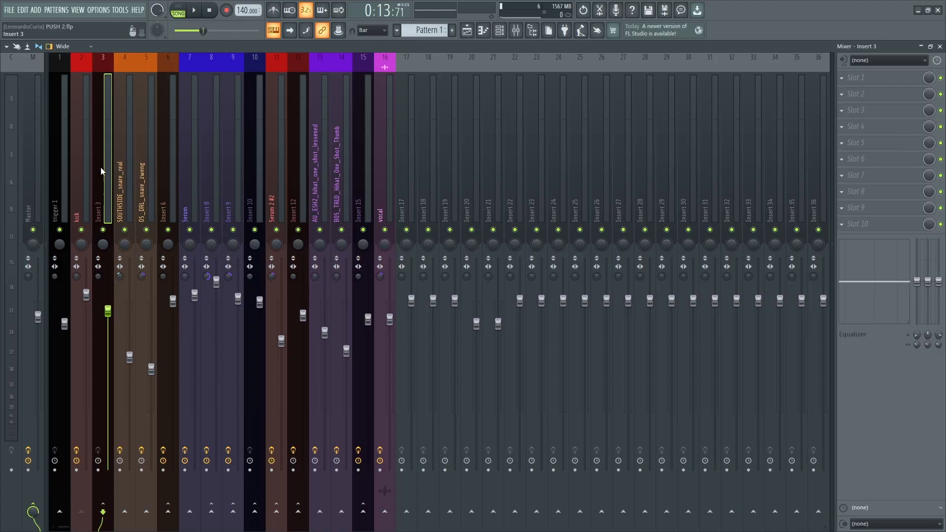
left_click(166, 162)
left_click(261, 175)
left_click(293, 181)
left_click(358, 187)
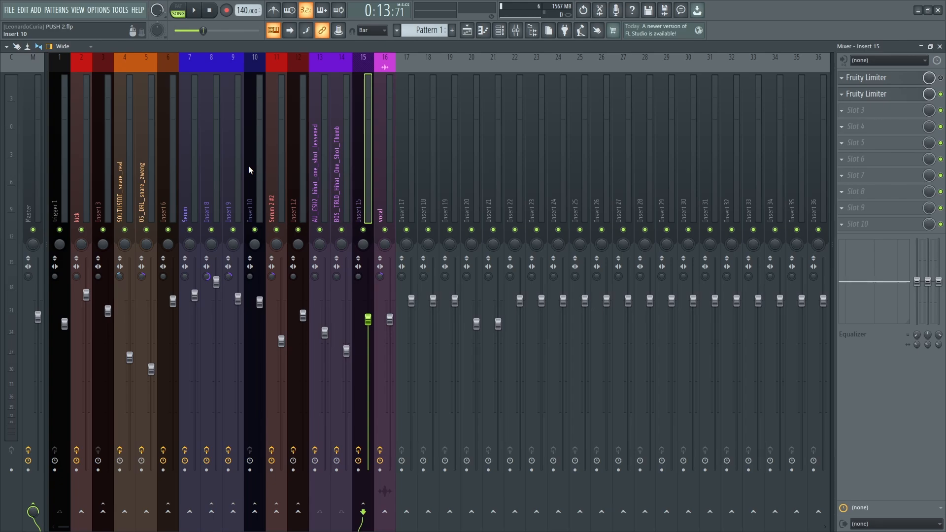
- Bring all playlist tracks back from the Track 4 solo and play the song briefly with the mixer open
left_click(483, 33)
left_click(471, 31)
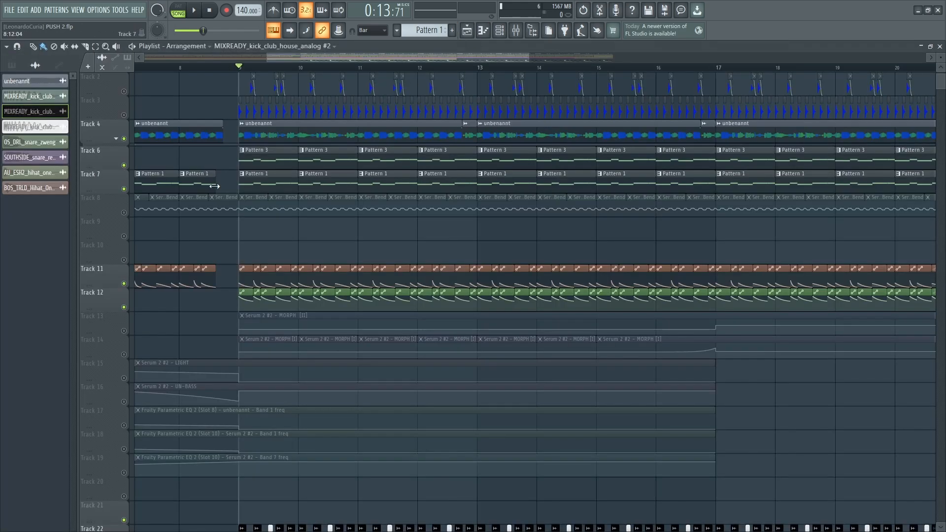
right_click(124, 139)
right_click(124, 139)
key("space")
left_click(516, 30)
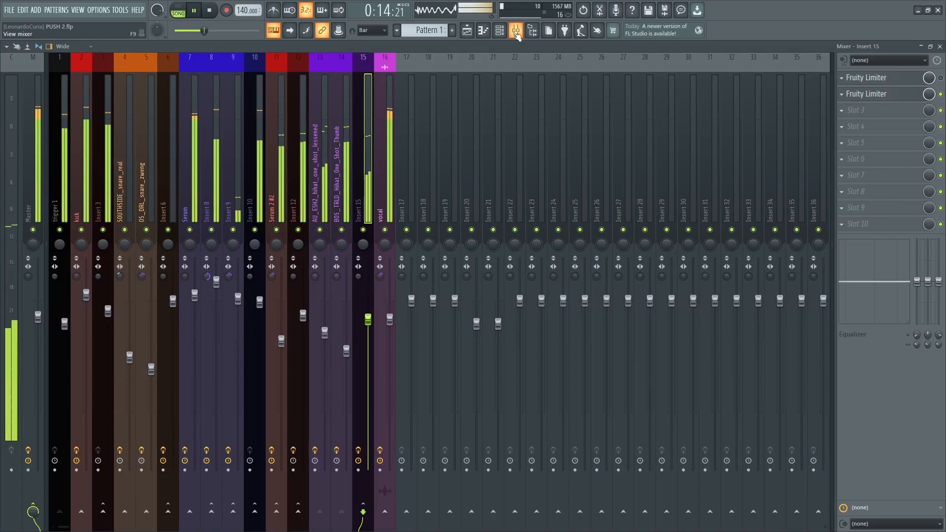
key("space")
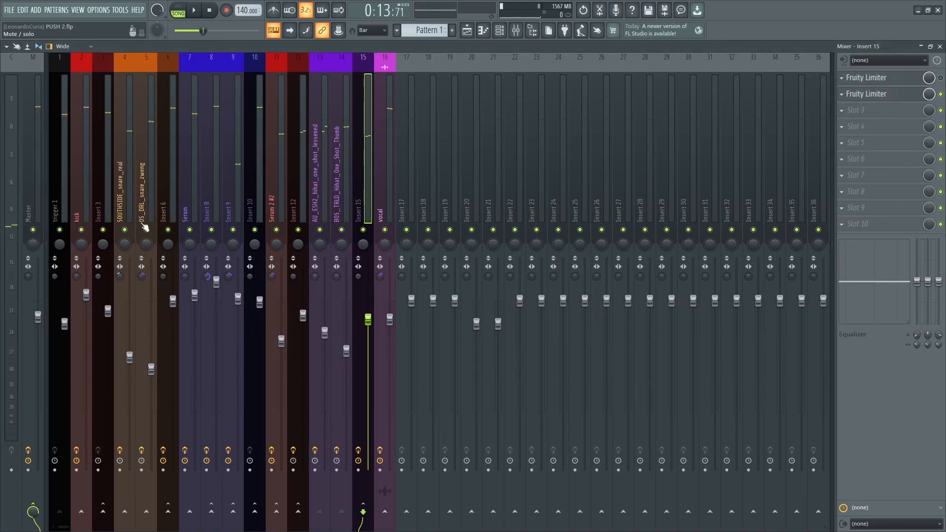
- Mute bus Inserts 3, 6, 10, 12 and 15 and the vocal channel, and start song playback
left_click(104, 229)
left_click(168, 230)
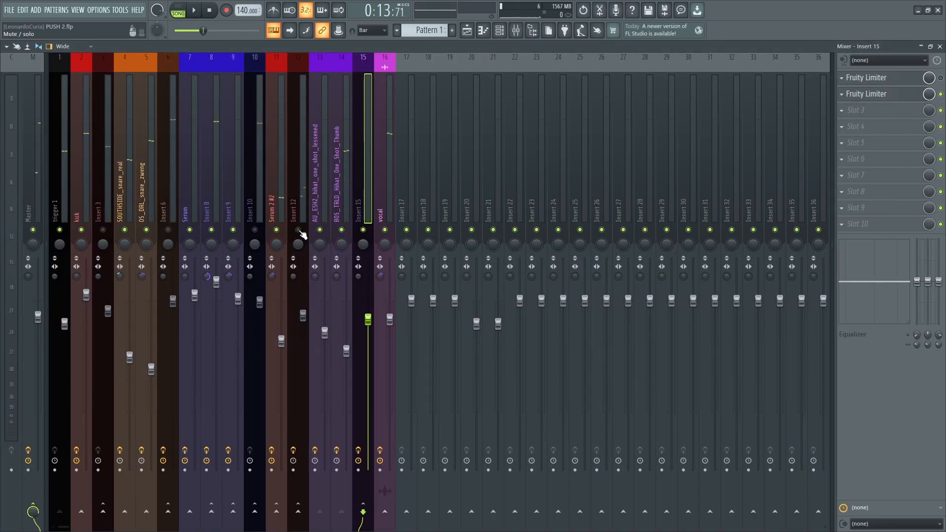
key("space")
left_click(363, 230)
left_click(385, 230)
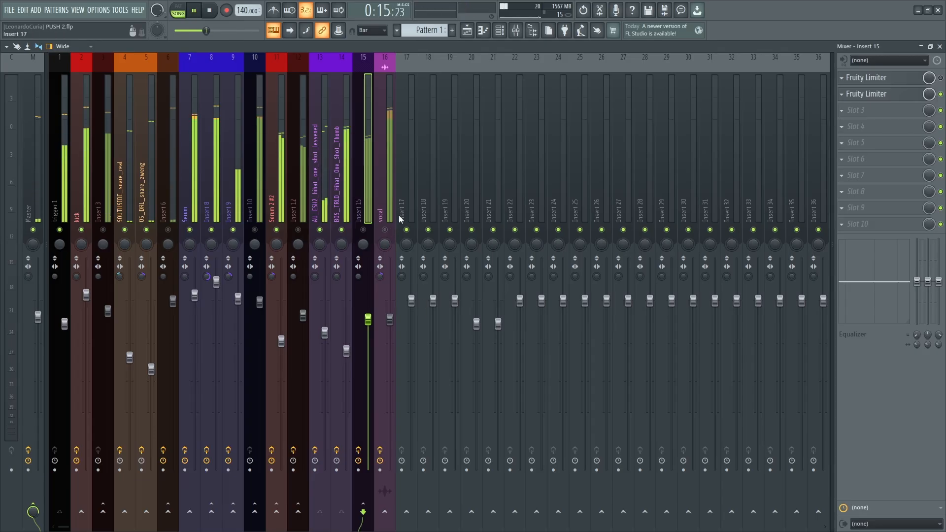
- Unmute Inserts 15, 10, 6, 3 and 12 one by one during playback, adjusting the Insert 10 fader by ear
left_click(363, 230)
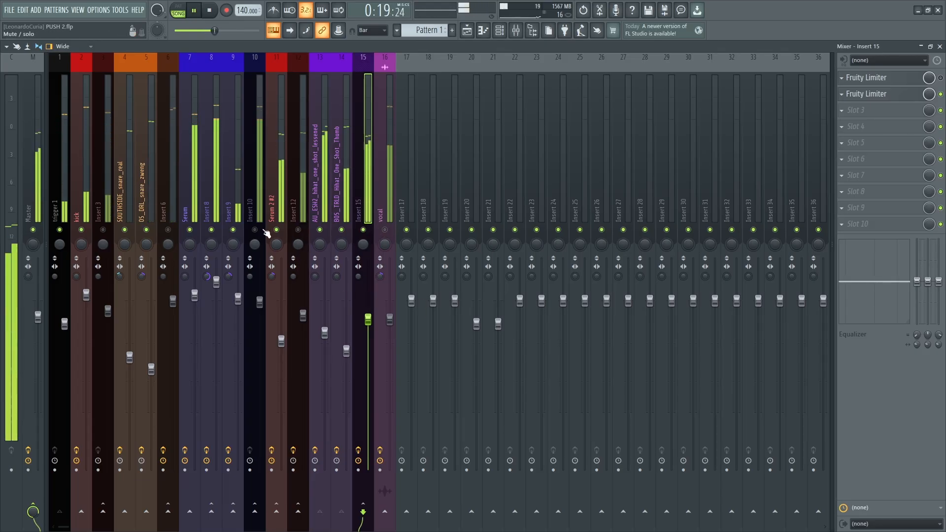
left_click(260, 302)
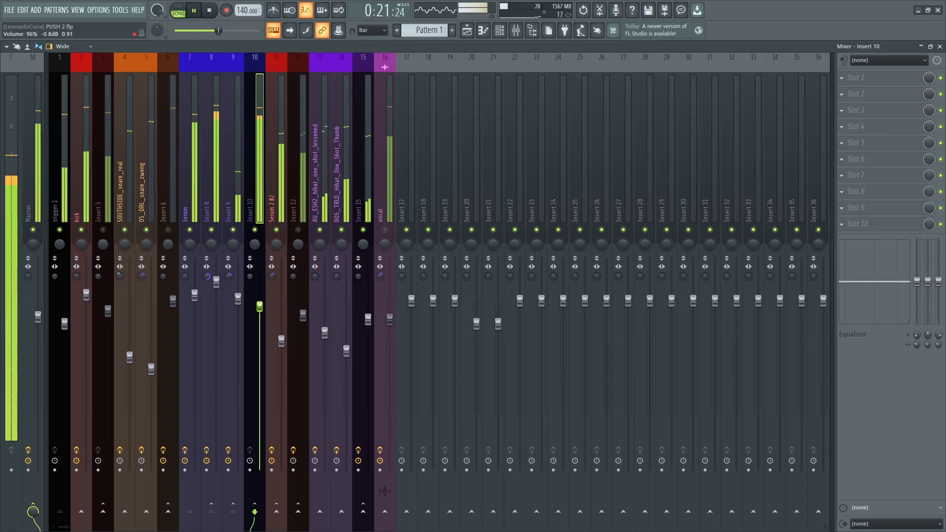
left_click_drag(259, 306, 260, 300)
left_click(167, 230)
left_click(104, 230)
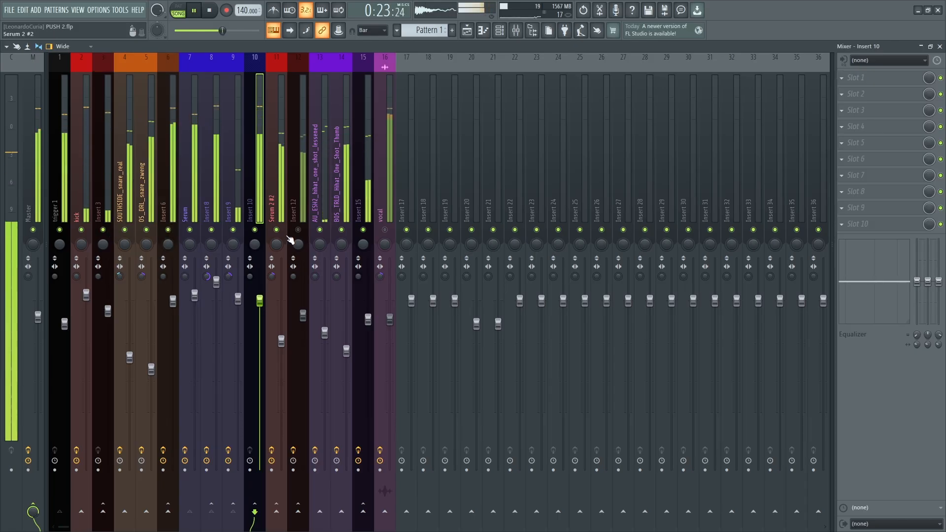
left_click(298, 230)
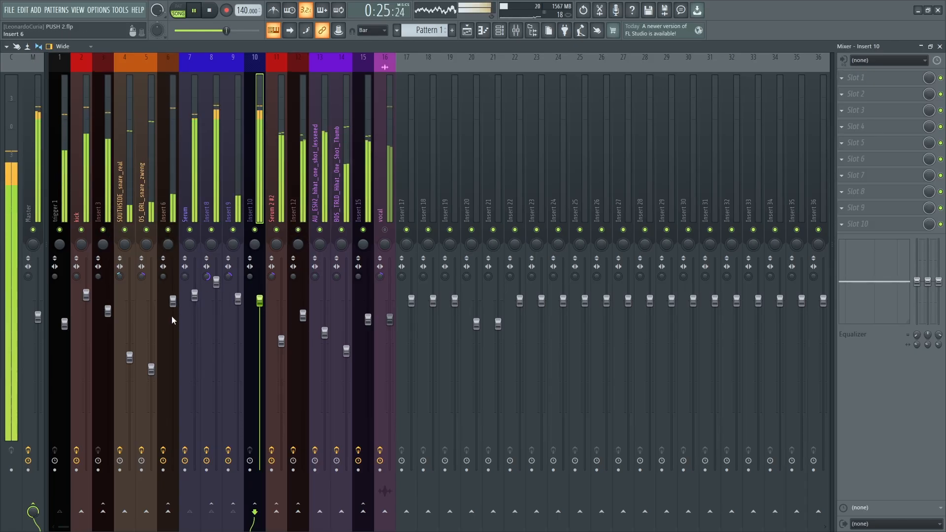
- Lower the Insert 6, 10, 12 and Serum 2 #2 faders slightly and bring the vocal channel back in
left_click_drag(173, 302, 173, 305)
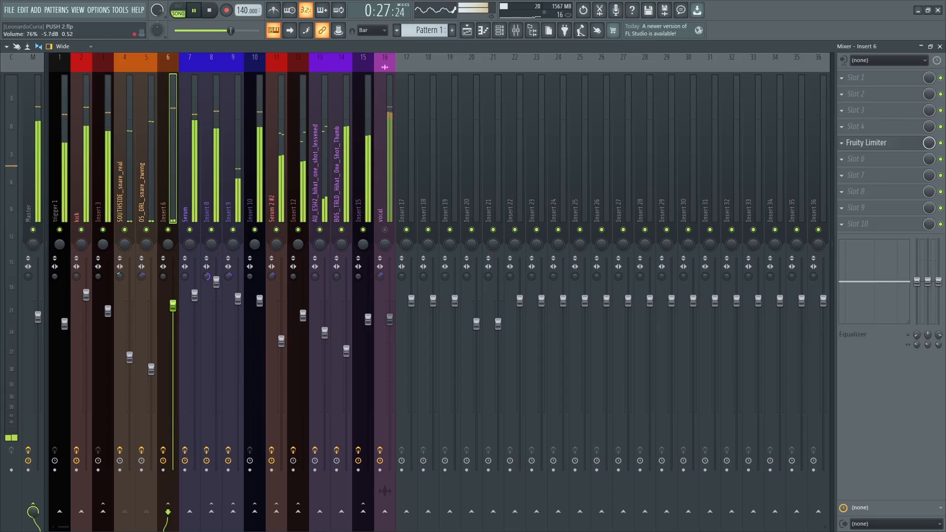
left_click_drag(281, 341, 281, 363)
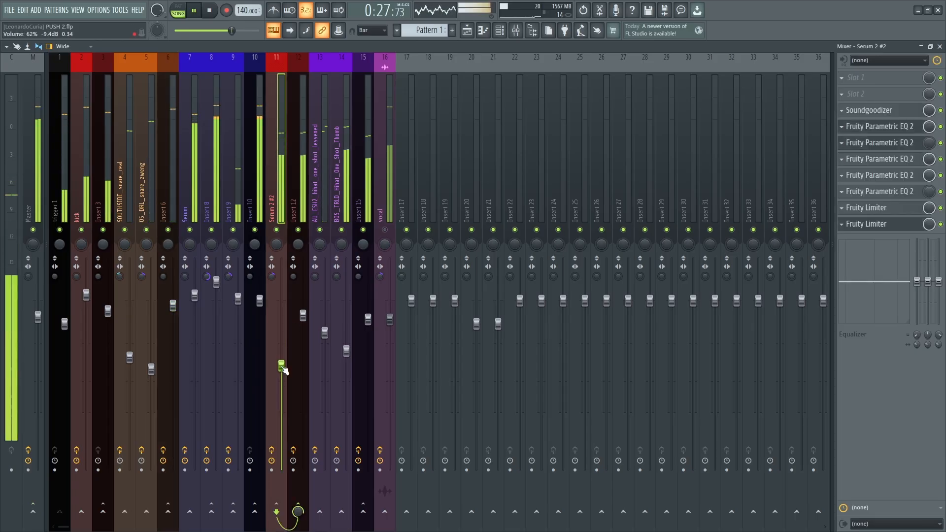
left_click(303, 317)
left_click(259, 301)
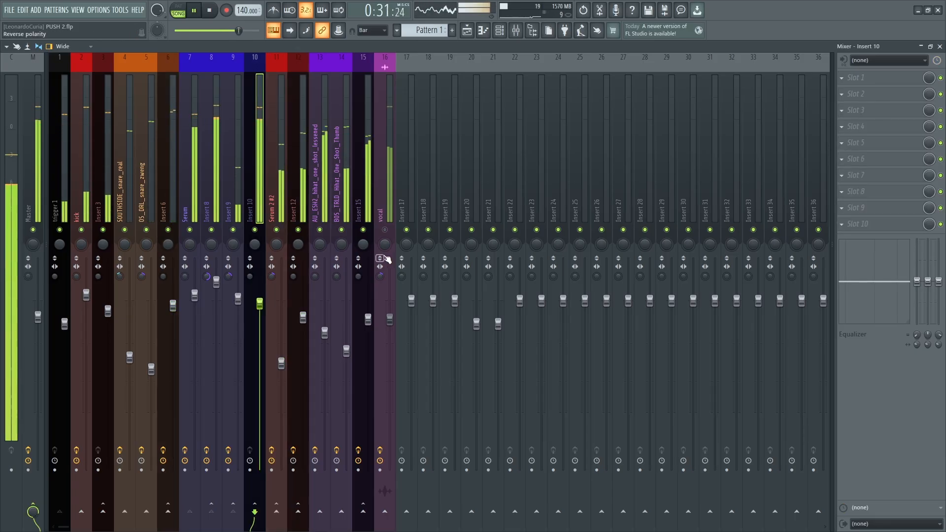
left_click_drag(281, 363, 281, 357)
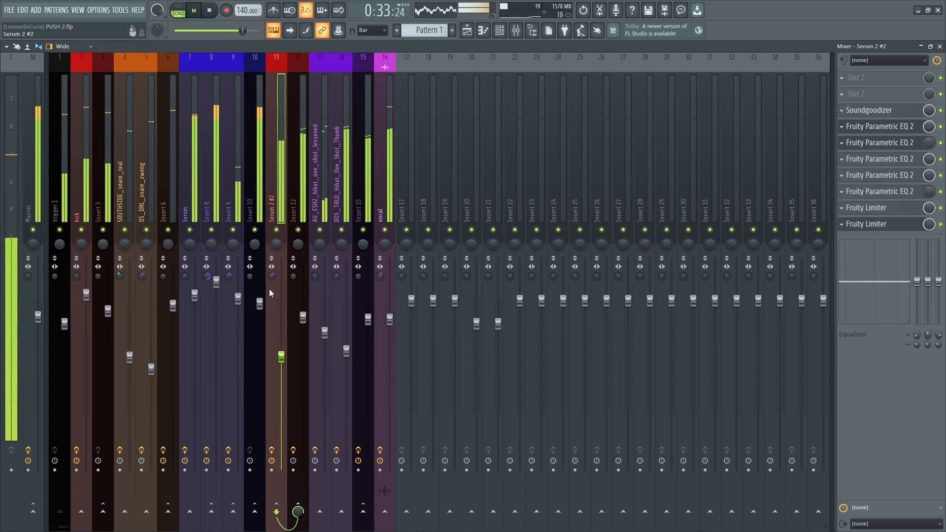
- Follow the playing arrangement in the playlist from the melodic tracks down to the drums, and stop playback
left_click(467, 31)
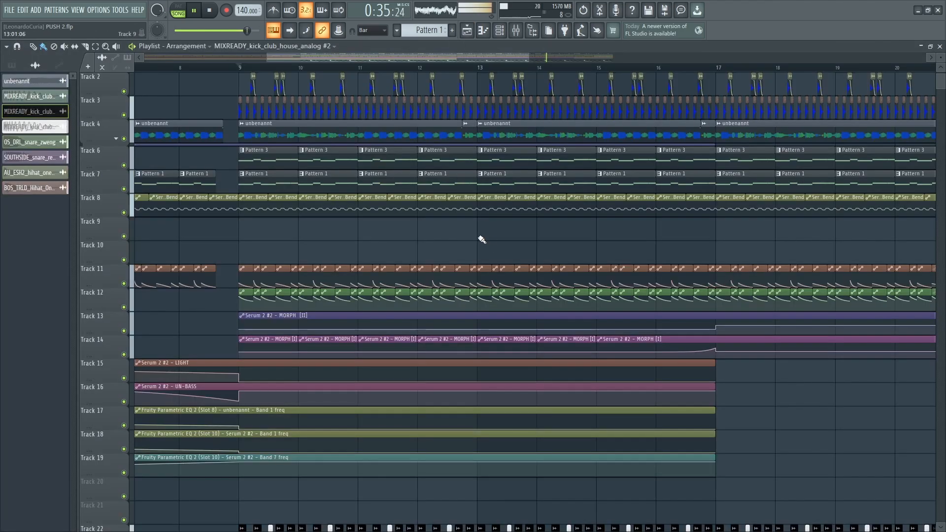
scroll(482, 239, "down", 4)
scroll(764, 276, "down", 5)
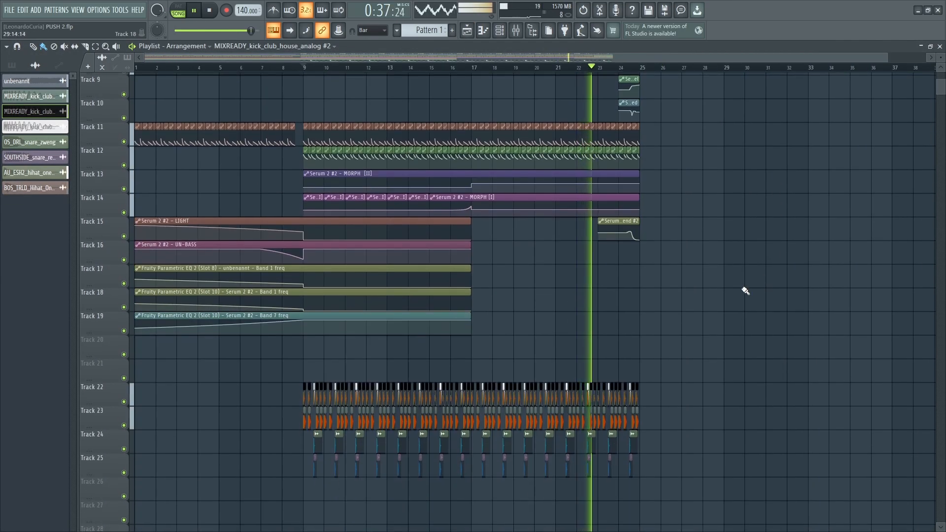
scroll(760, 274, "up", 6)
key("space")
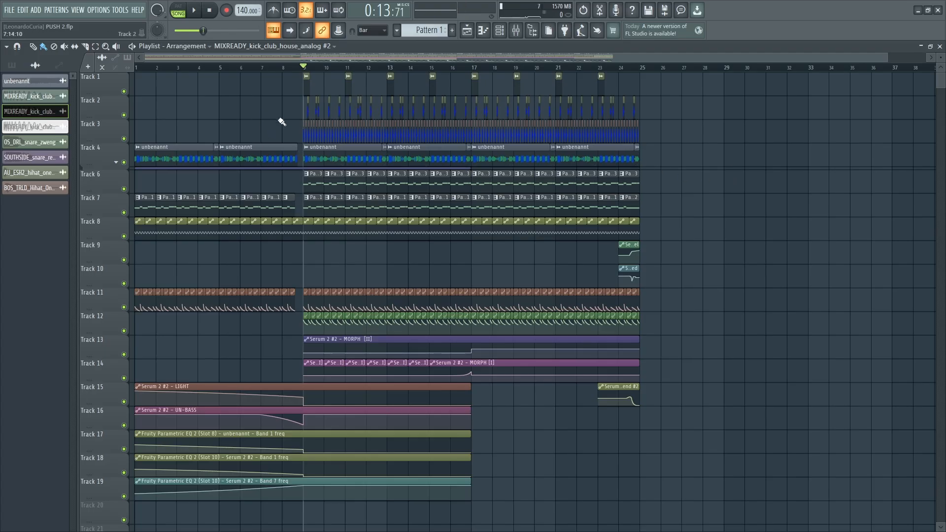
- Delete the first BOS_TRLD hi-hat clip on Track 3 and the long AU_ESH2 hi-hat clip on Track 1 at bar 9
scroll(349, 121, "up", 10)
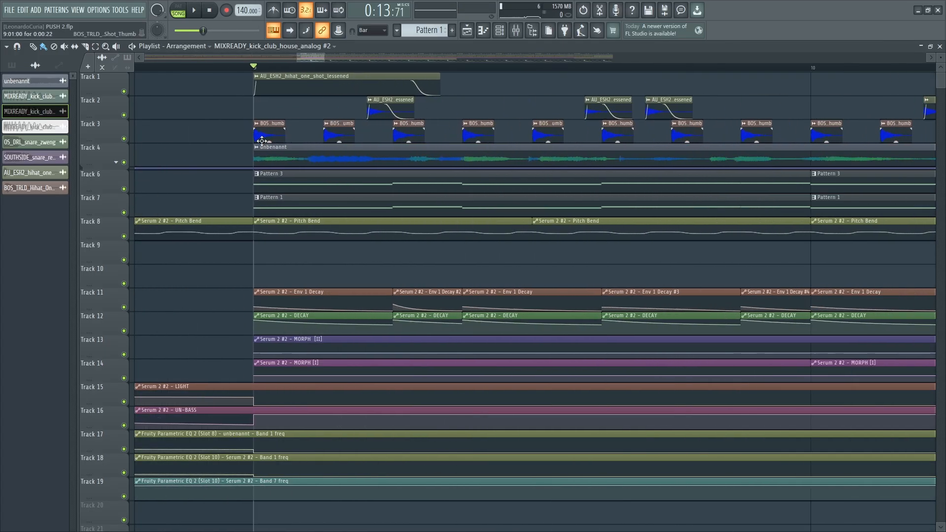
scroll(279, 130, "down", 3)
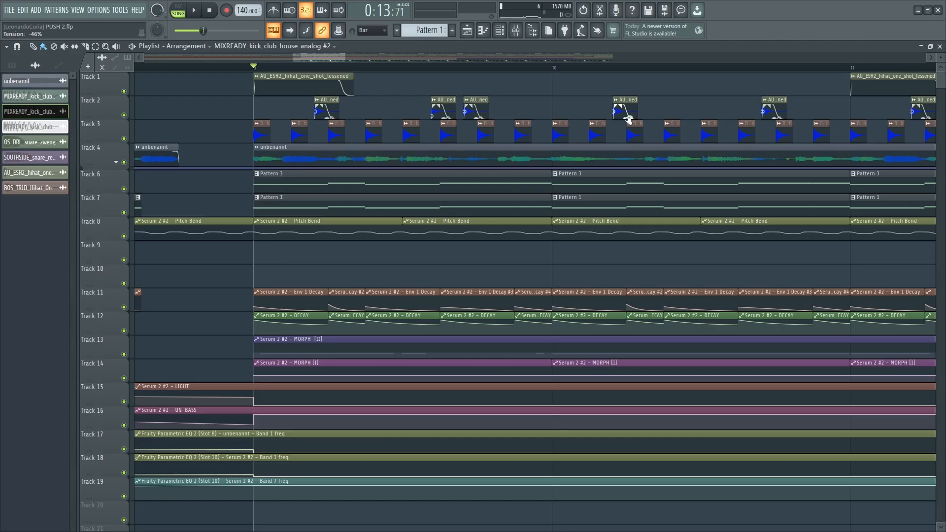
right_click(264, 131)
right_click(291, 91)
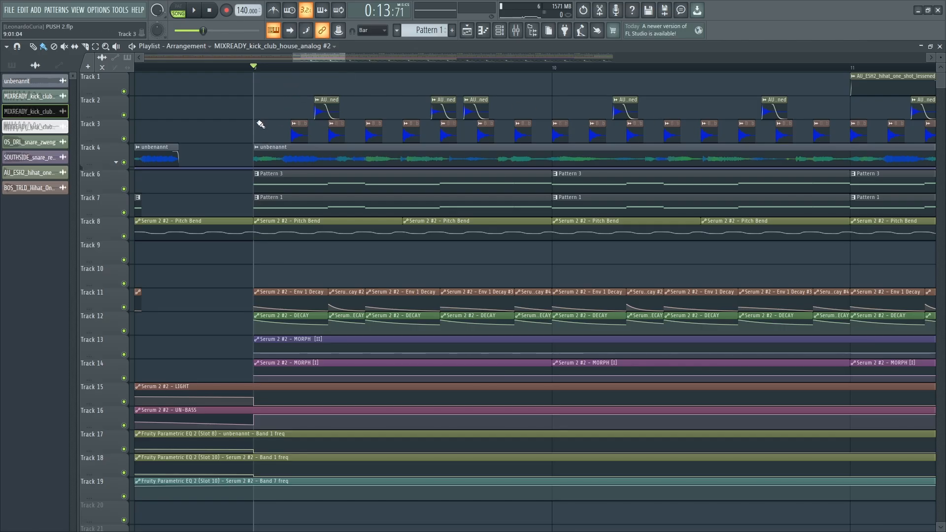
- Try pasting a copy of bar 9's hi-hat clips on Tracks 2 and 3 into bar 10, and remove the copy
scroll(265, 120, "down", 2)
left_click_drag(256, 106, 458, 140)
scroll(468, 148, "down", 3)
key("ctrl+c")
key("ctrl+v")
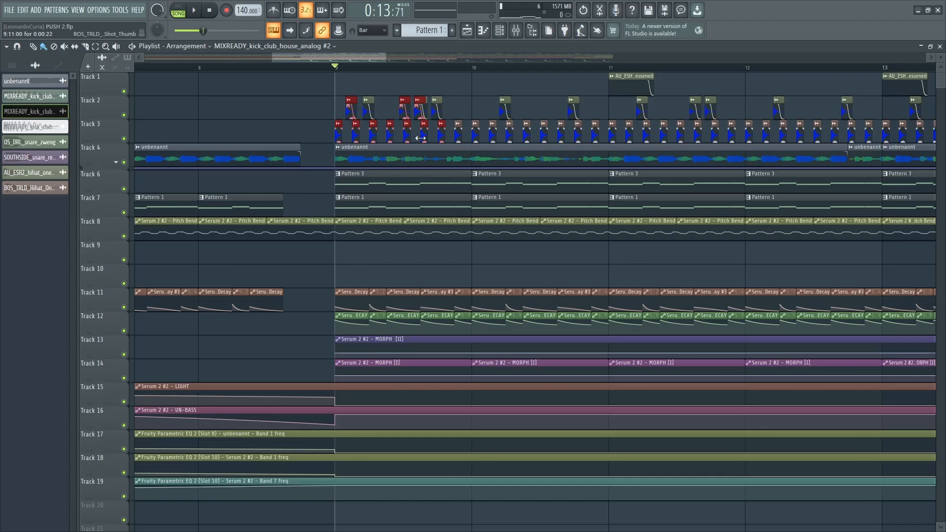
scroll(331, 151, "up", 3)
left_click_drag(373, 113, 553, 106)
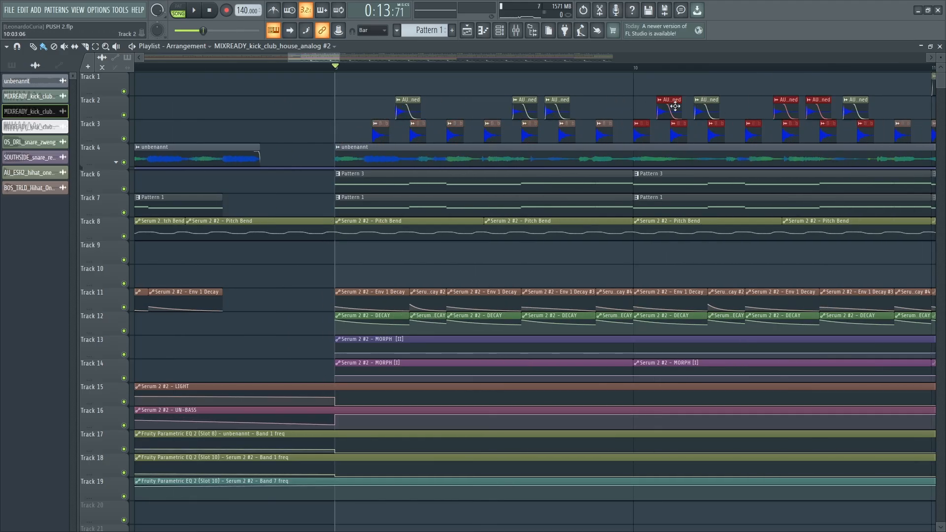
key("Delete")
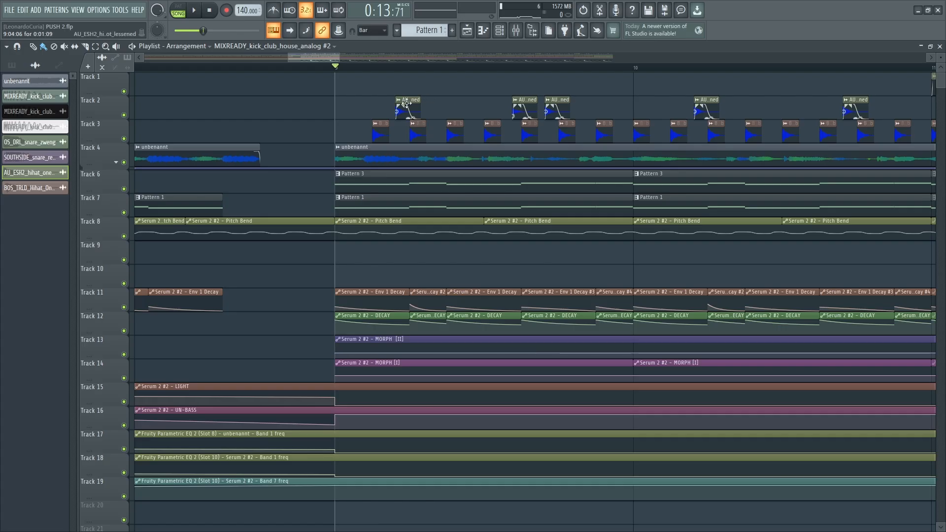
- Place a short AU_ESH2 hi-hat clip on Track 1 at the start of bar 9
left_click(411, 97)
left_click(338, 84)
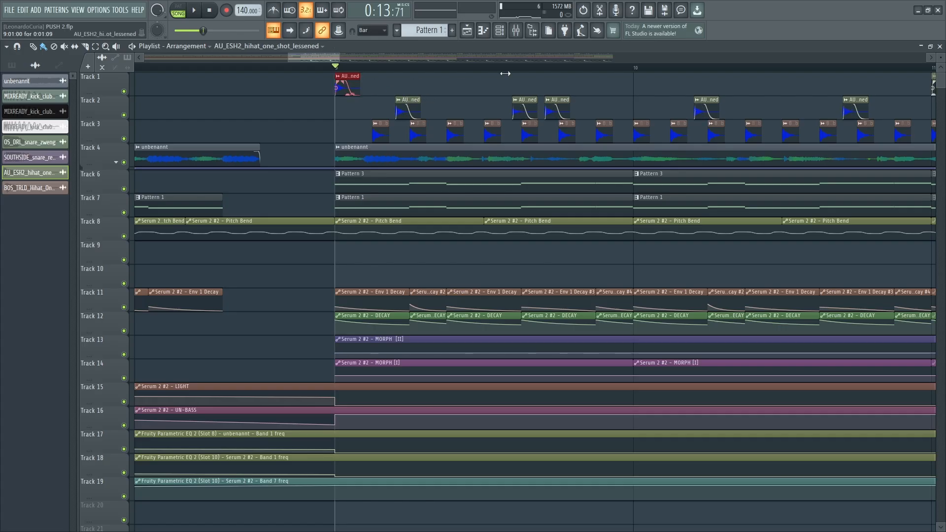
left_click_drag(505, 74, 659, 77)
left_click_drag(472, 81, 540, 82)
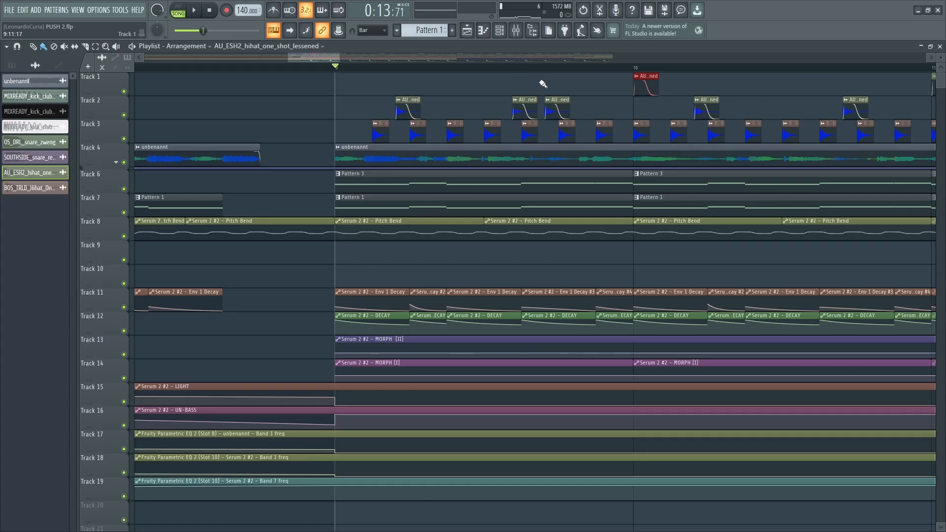
left_click_drag(648, 82, 457, 80)
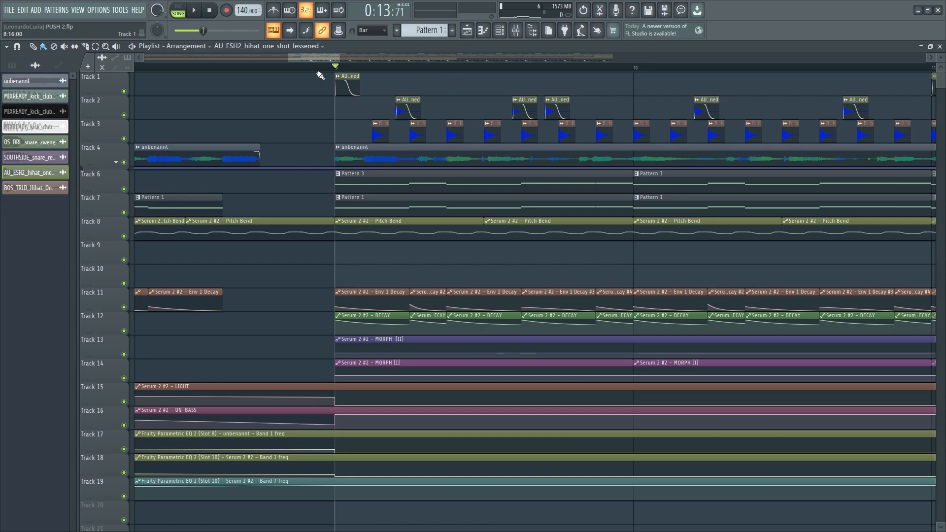
- Copy bar 9's hi-hat clips on Tracks 1 to 3 into the intro and align the copy with bar 3
left_click_drag(320, 76, 622, 151)
scroll(432, 180, "down", 5)
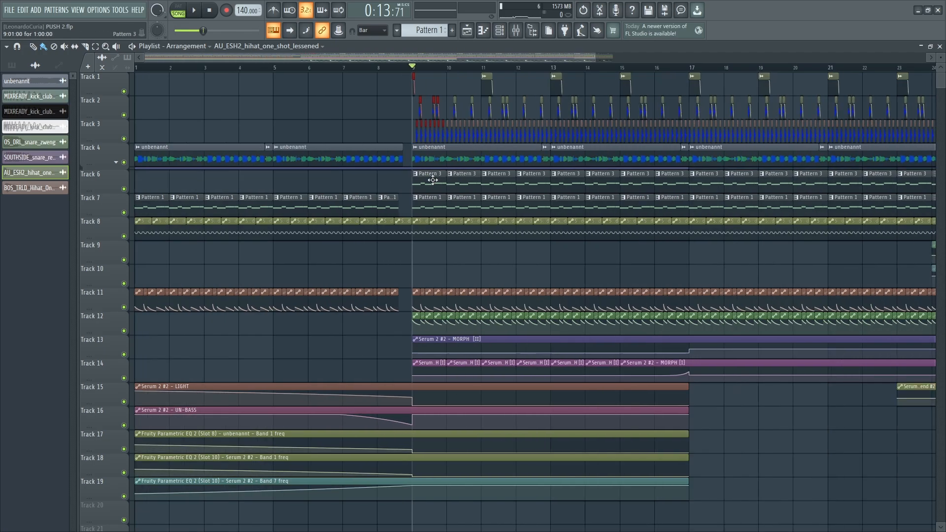
scroll(429, 179, "down", 2)
scroll(158, 133, "up", 6)
key("ctrl+v")
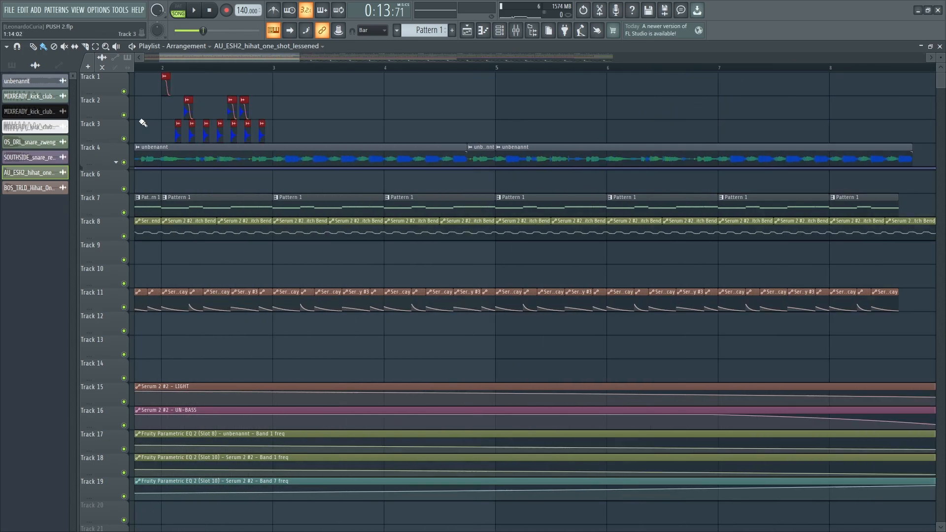
scroll(143, 123, "up", 2)
left_click_drag(166, 79, 386, 89)
left_click(415, 88)
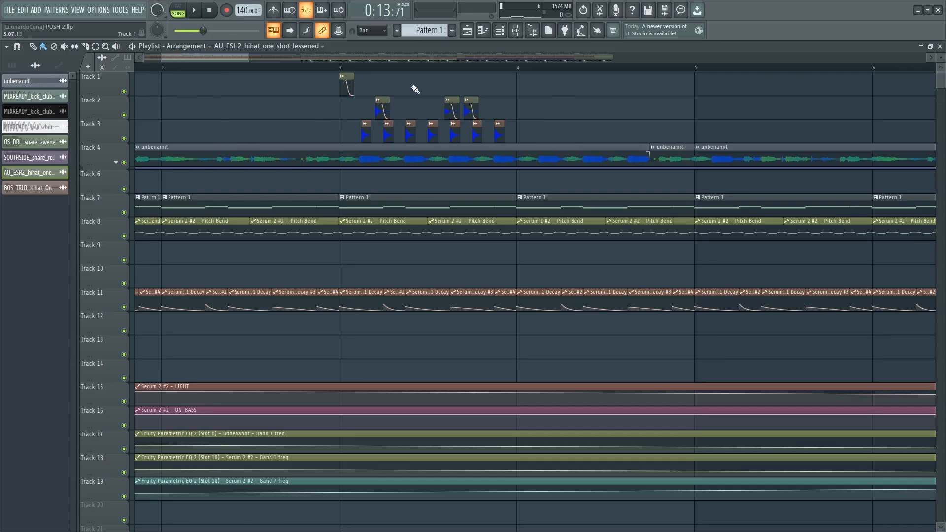
- Delete the pasted hi-hat clips from bar 3 on Tracks 1 to 3 and return to bar 9
right_click(352, 86)
scroll(323, 96, "down", 3)
left_click_drag(432, 134, 265, 90)
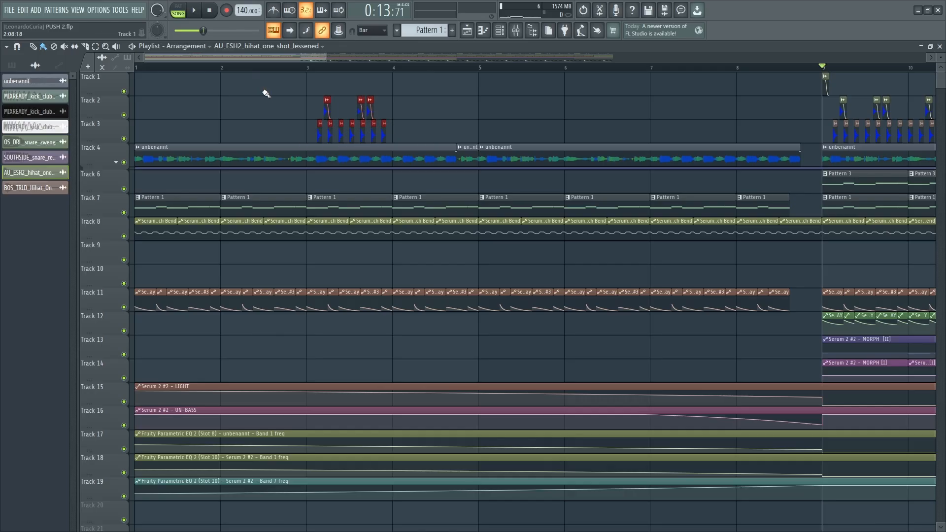
key("Delete")
scroll(553, 116, "up", 8)
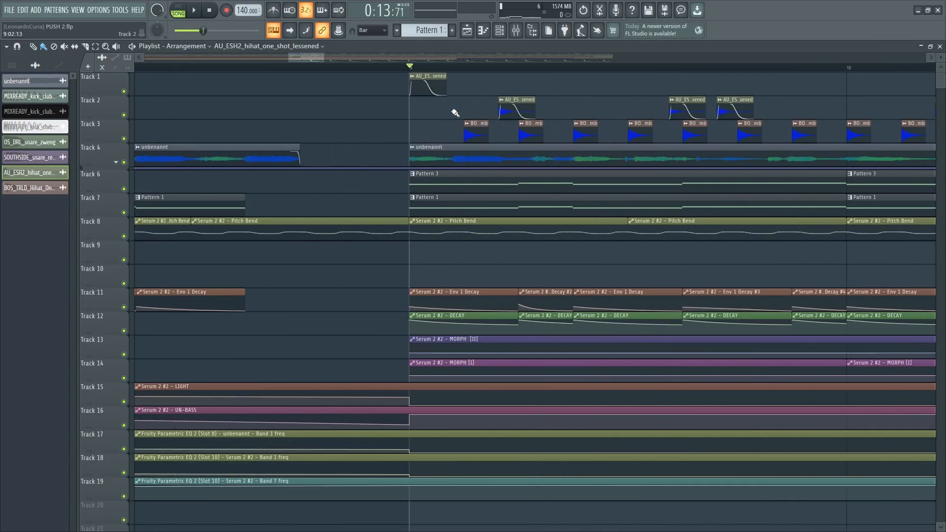
- Set the playlist snap to 1/4 beat and add a BOS_TRLD_Hihat_One_Shot_Thumb clip on Track 3 at the start of bar 9
left_click(370, 30)
left_click(371, 129)
left_click(471, 132)
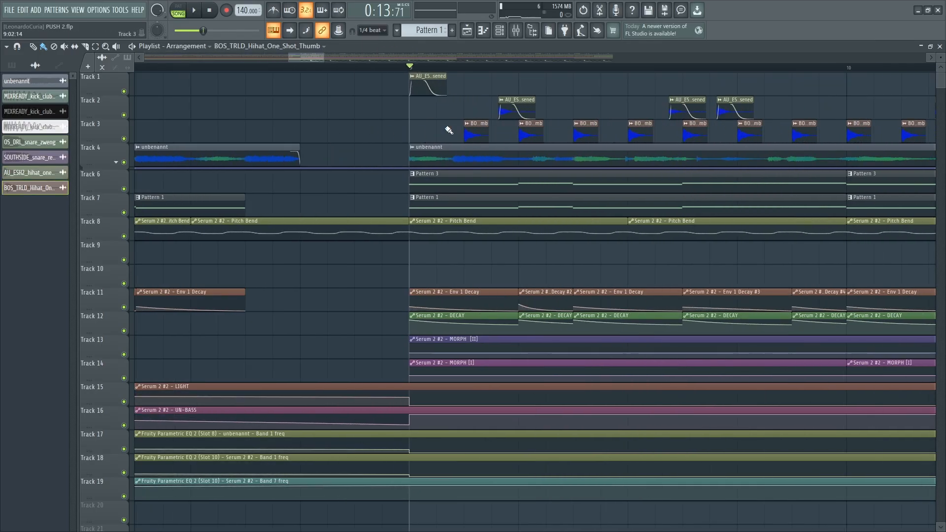
left_click(421, 131)
- Place a full-length AU_ESH2_hihat_one_shot_lessened clip on Track 1 at the start of bar 9, matching the clip at bar 11
scroll(339, 138, "down", 8)
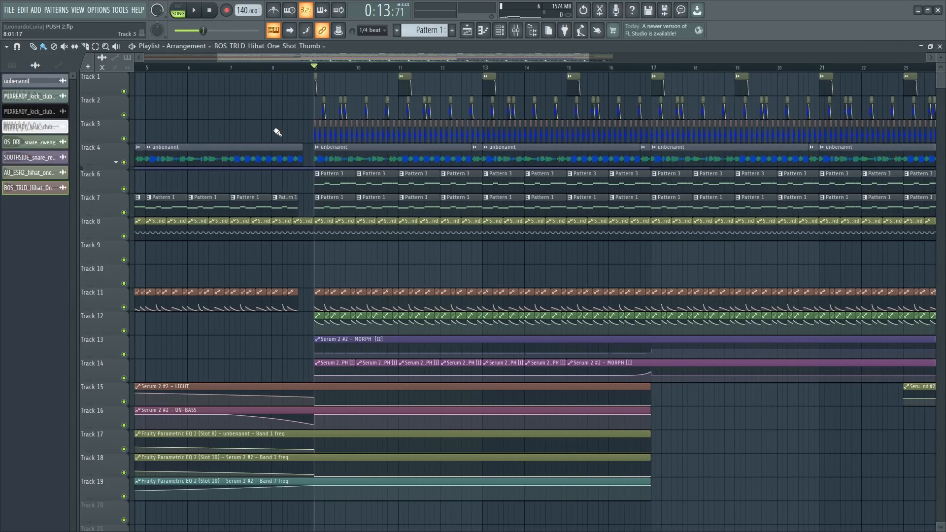
scroll(331, 83, "up", 3)
left_click(494, 85)
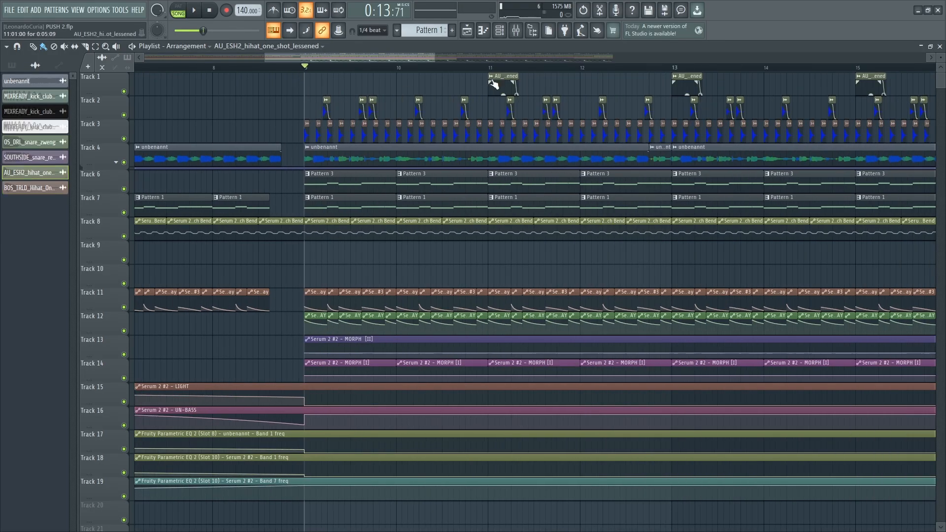
scroll(318, 85, "up", 3)
left_click(296, 85)
scroll(245, 116, "down", 4)
- Look over the whole arrangement down to the drum tracks, including the UN-BASS automation, and return the playhead to the song start
scroll(246, 118, "down", 5)
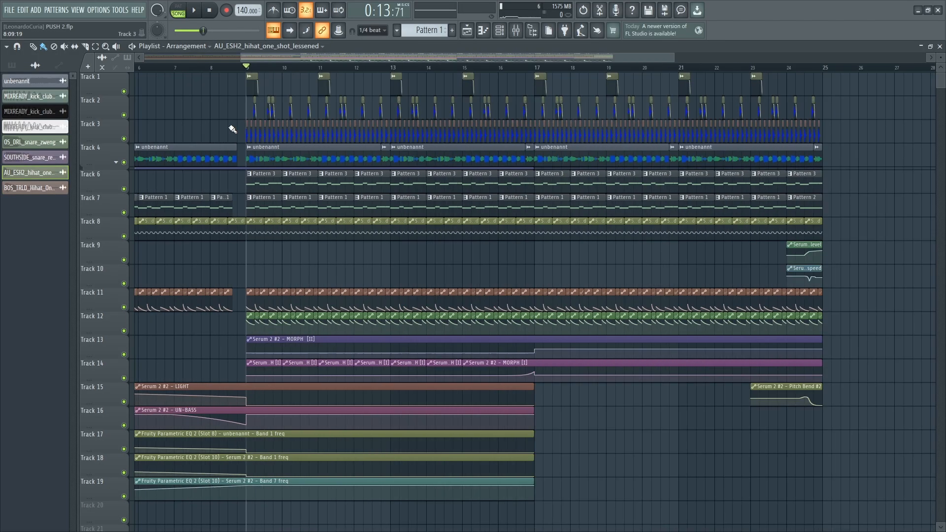
scroll(651, 249, "down", 3)
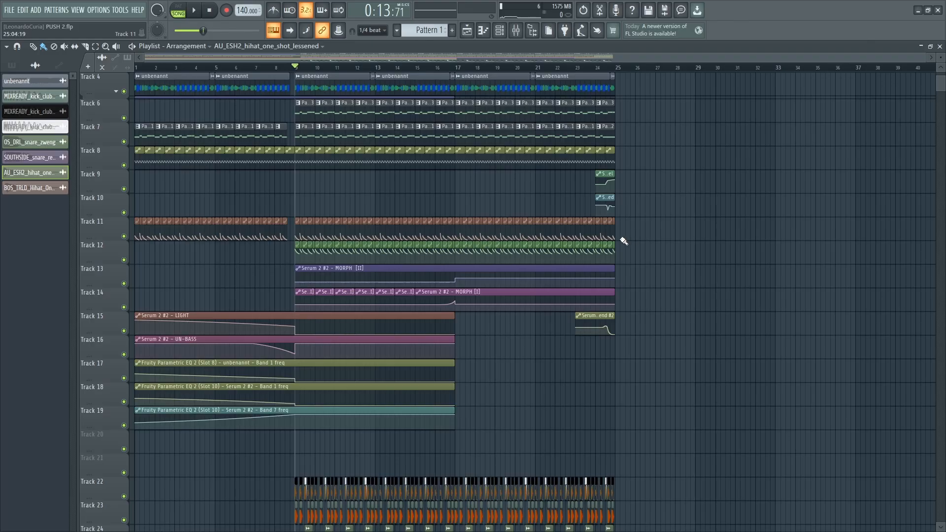
scroll(473, 227, "down", 6)
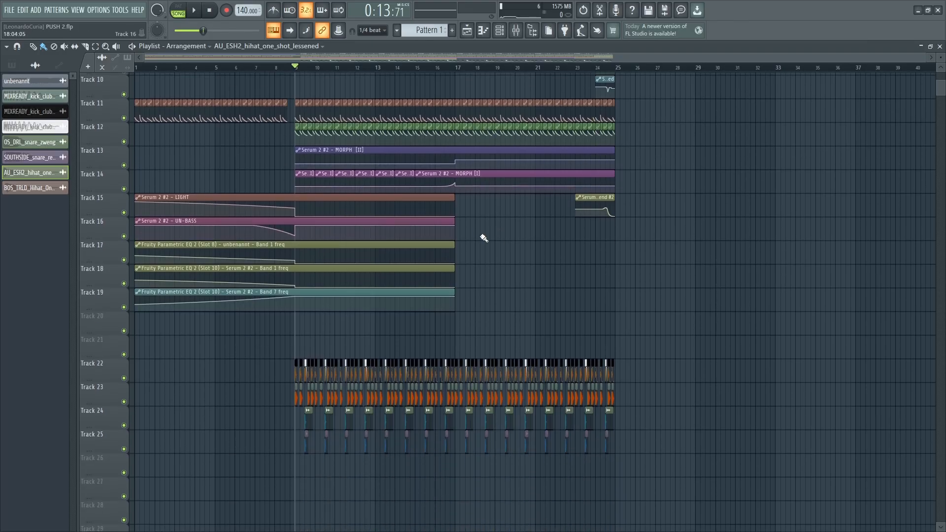
left_click_drag(146, 70, 100, 68)
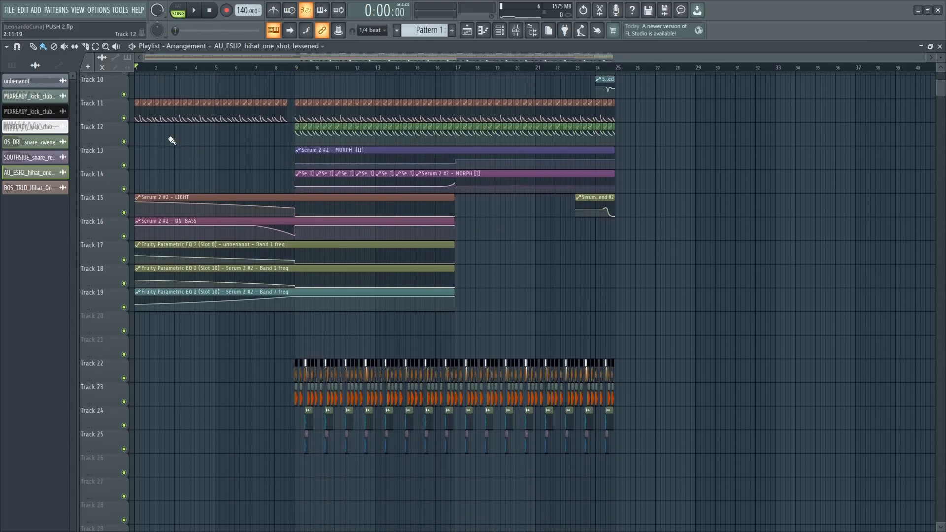
left_click(507, 32)
left_click(476, 269)
left_click(273, 228)
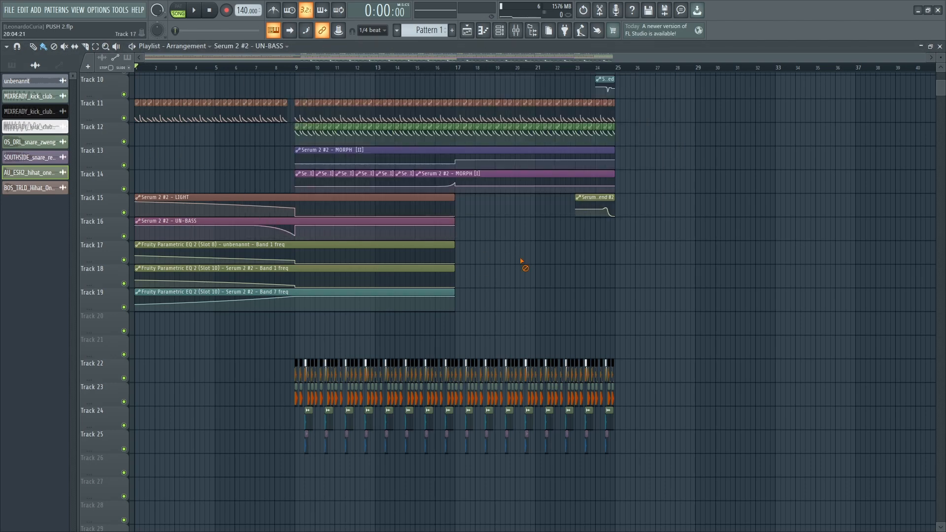
- Play the drop briefly from bar 9 and the intro from bar 1 to compare them
left_click(296, 69)
key("space")
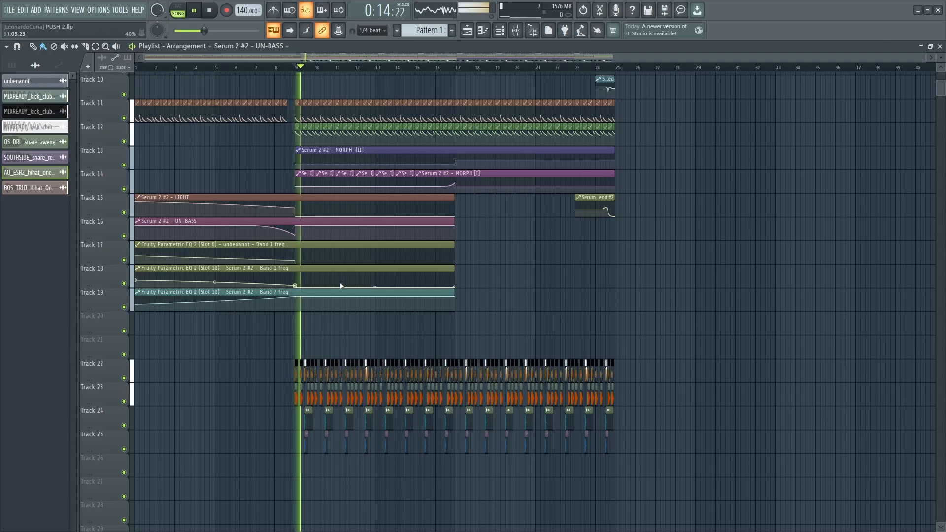
key("space")
left_click(217, 68)
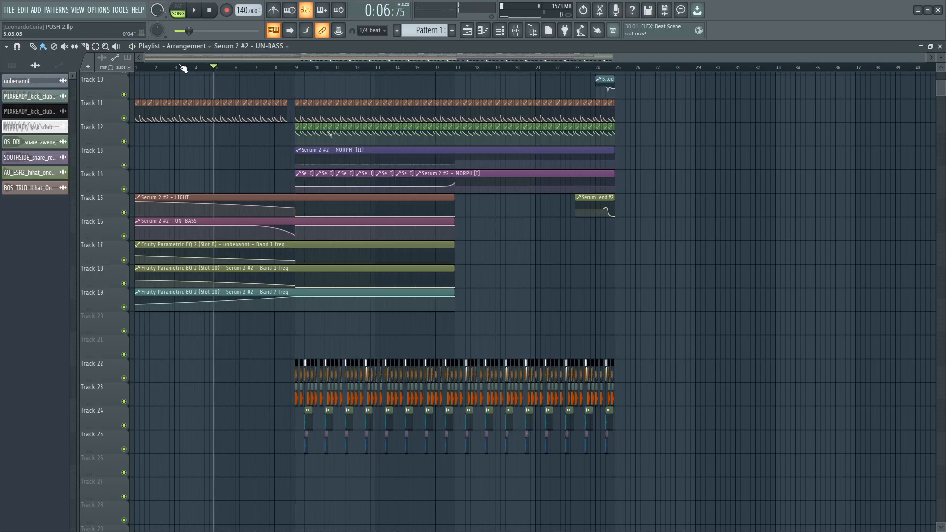
left_click(137, 69)
key("space")
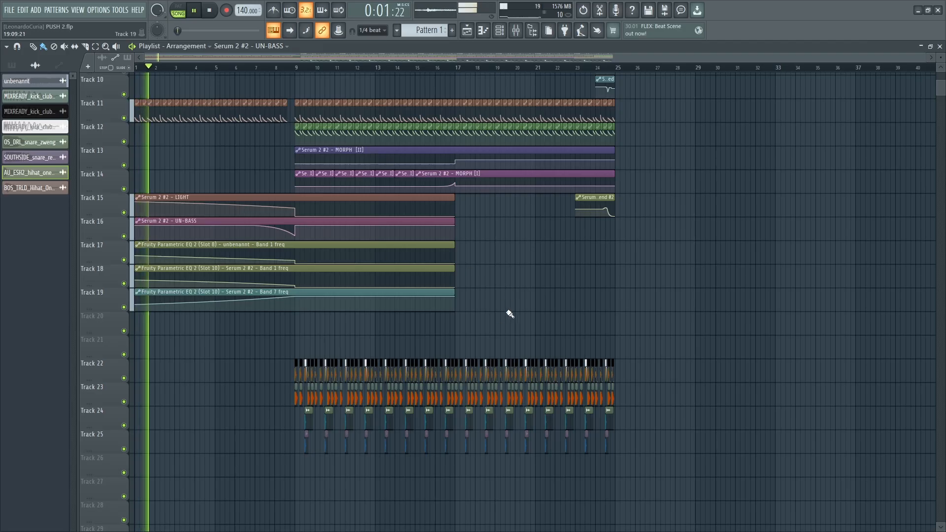
scroll(493, 300, "down", 3)
scroll(363, 390, "up", 4)
key("space")
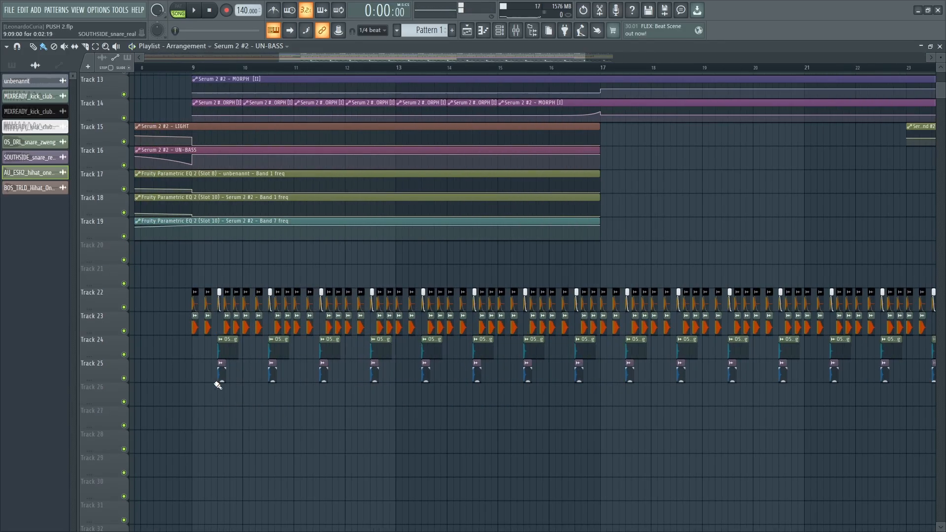
- Solo the snare layers on Tracks 24 and 25, listen from bar 9's first snare hit, and unmute all tracks again
scroll(218, 385, "up", 4)
right_click(123, 378)
left_click(124, 354)
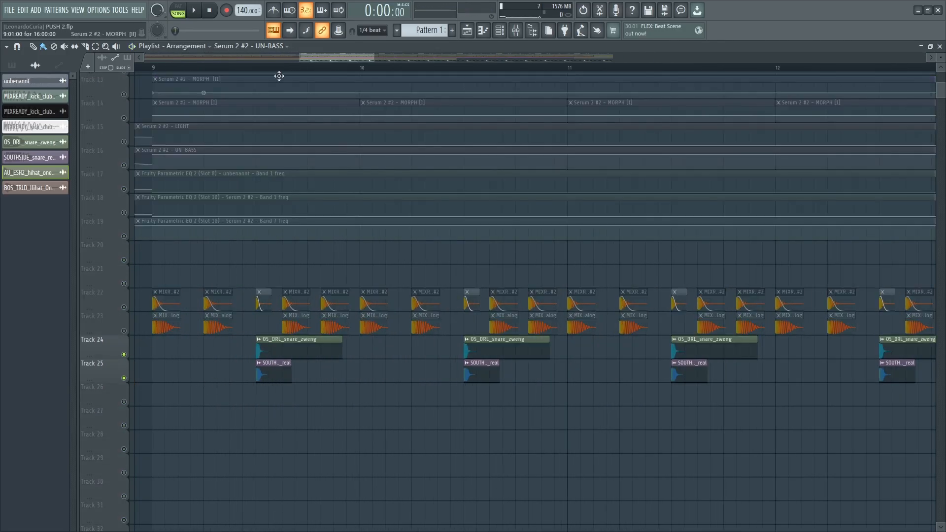
left_click(256, 68)
key("space")
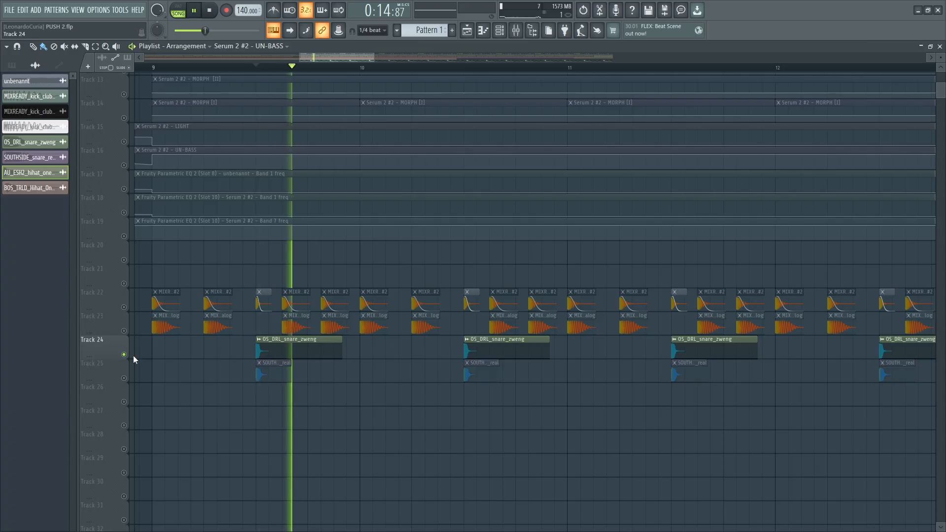
right_click(126, 377)
key("space")
right_click(126, 378)
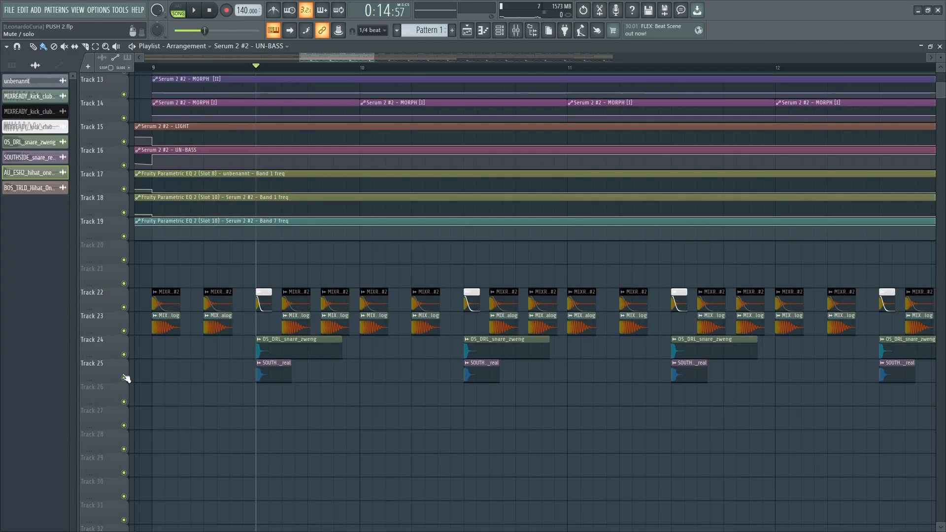
- Examine the arrangement through to bar 25 and unfold Track 4's group to show the Fruity Reeverb 2 mix level automation
scroll(327, 398, "down", 3)
scroll(490, 405, "up", 6)
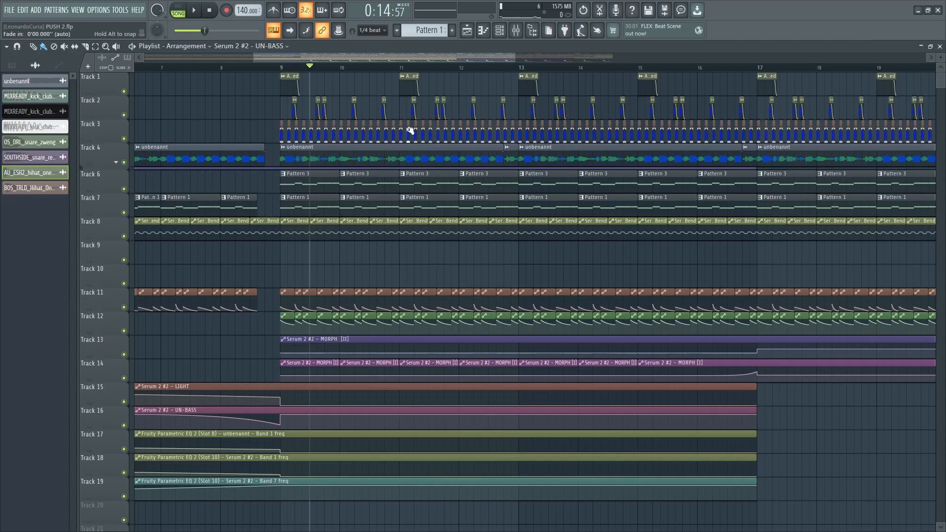
left_click_drag(421, 58, 499, 58)
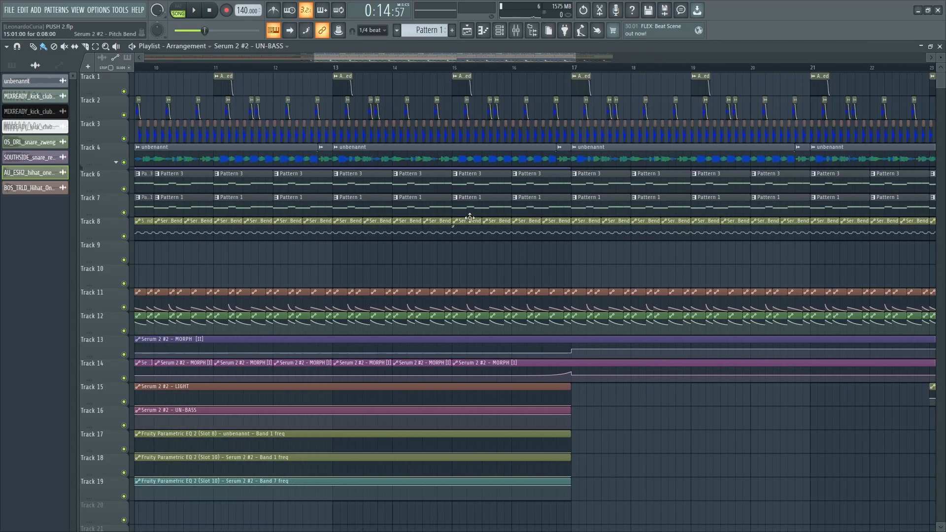
left_click(117, 163)
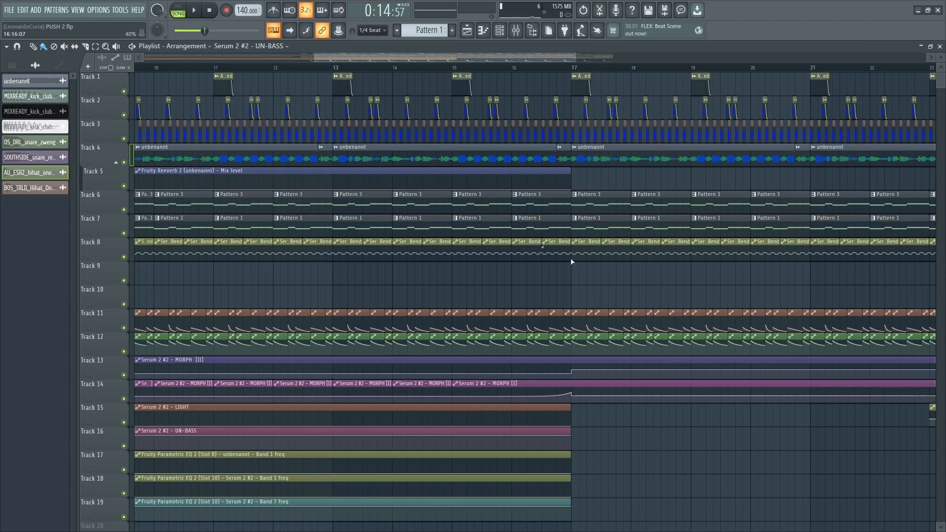
left_click_drag(405, 60, 520, 58)
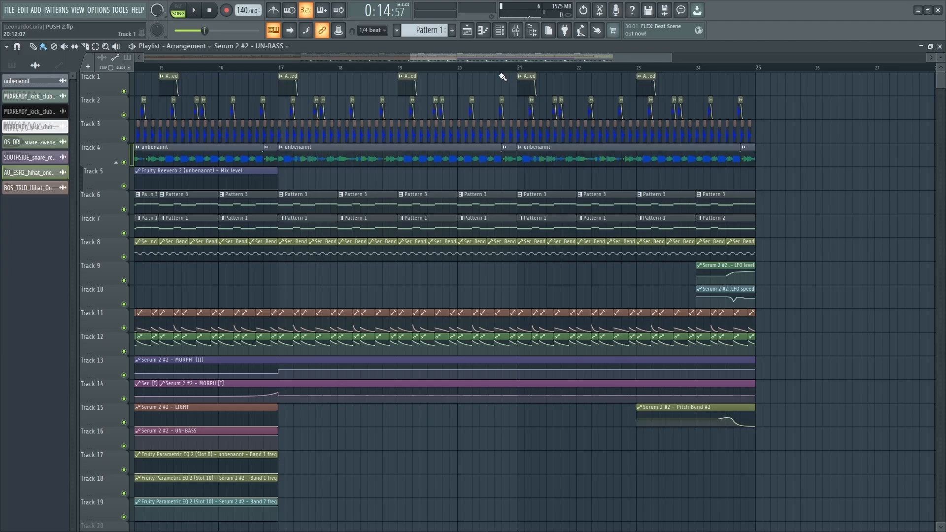
left_click_drag(481, 58, 280, 75)
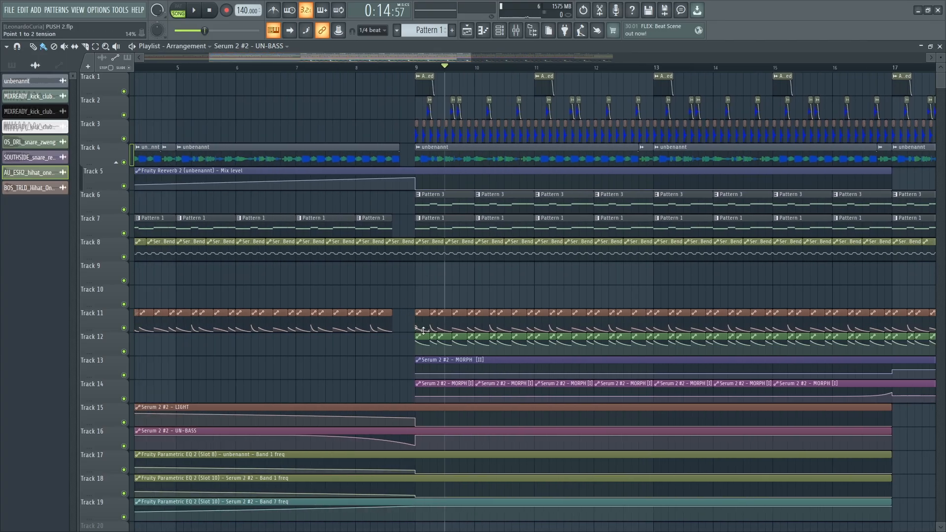
- Steepen the Env 1 Decay #2 curve at bar 9 on Track 11 and readjust Env 1 Decay's start point while auditioning
left_click(411, 68)
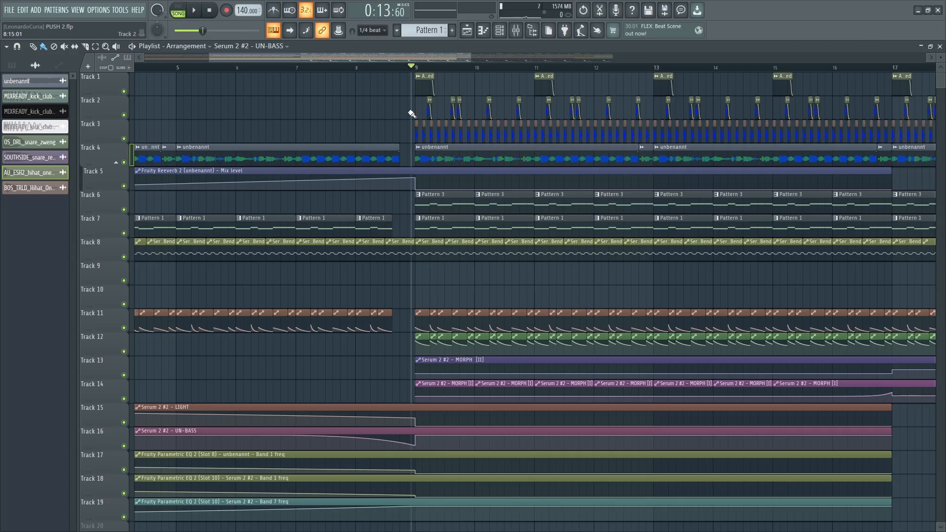
scroll(406, 306, "up", 4)
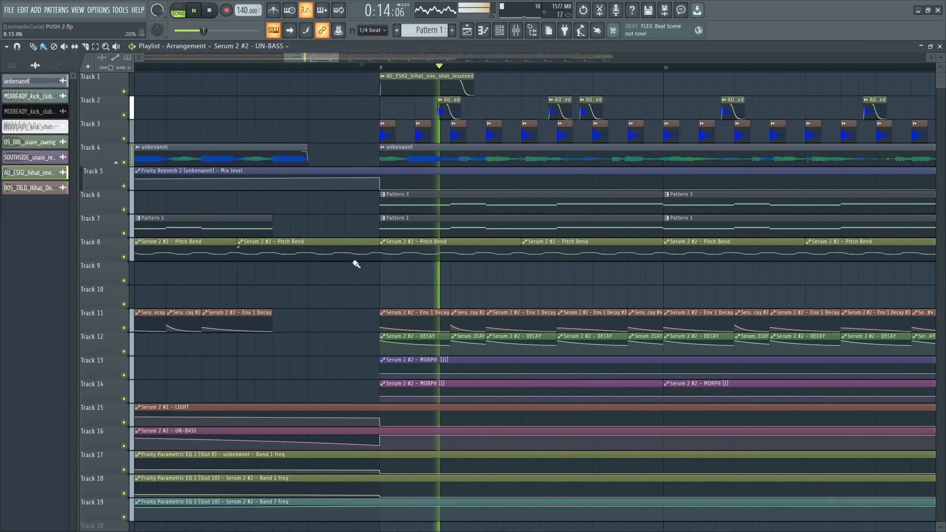
left_click(415, 334)
left_click_drag(415, 329, 454, 307)
key("space")
key("space")
key("space")
key("space")
key("space")
key("space")
key("space")
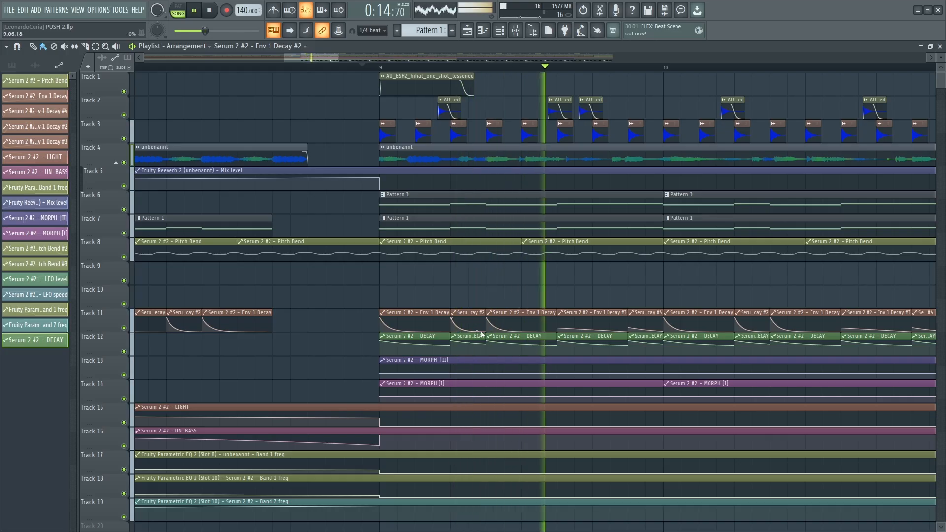
key("space")
left_click_drag(380, 318, 382, 327)
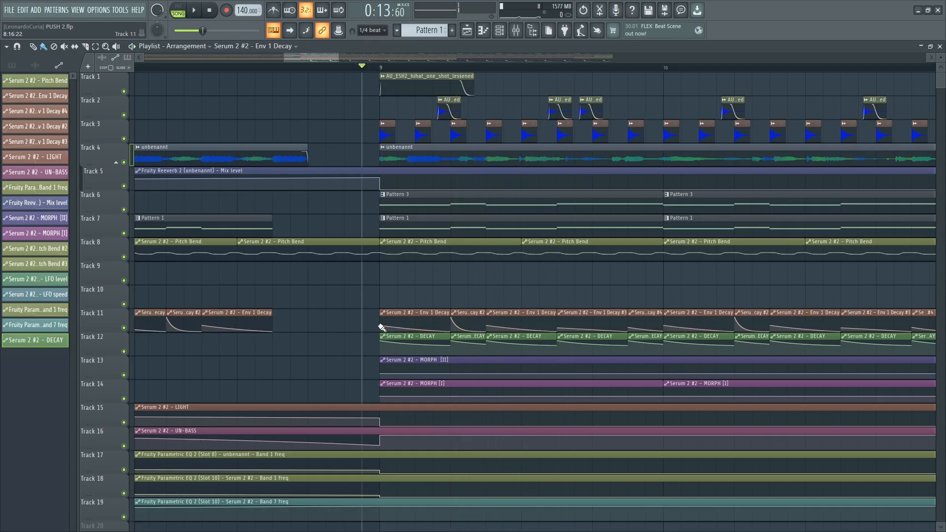
- Lower the DECAY clip's end point on Track 12 to the minimum and flatten the DECAY and Env 1 Decay #2 curves, replaying the section
left_click_drag(450, 351, 450, 355)
key("space")
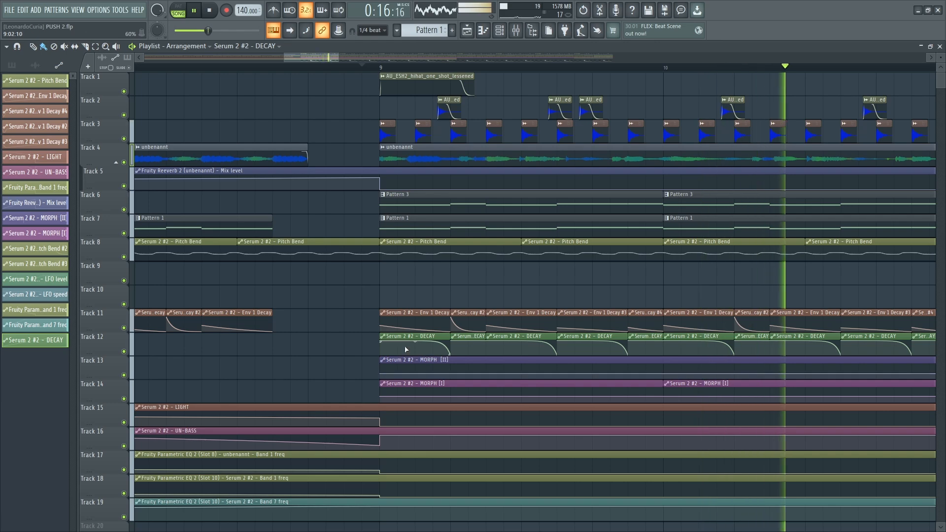
left_click_drag(415, 341, 476, 331)
key("space")
key("space")
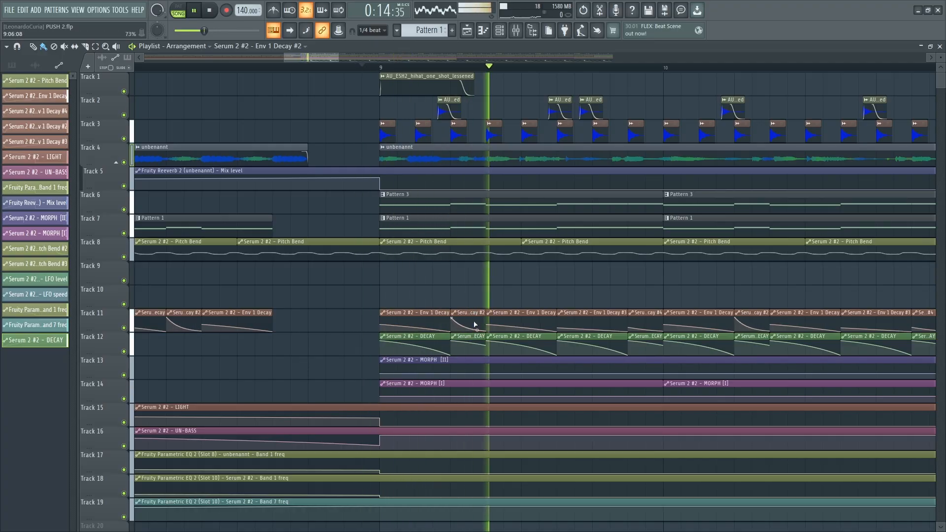
scroll(485, 296, "down", 10)
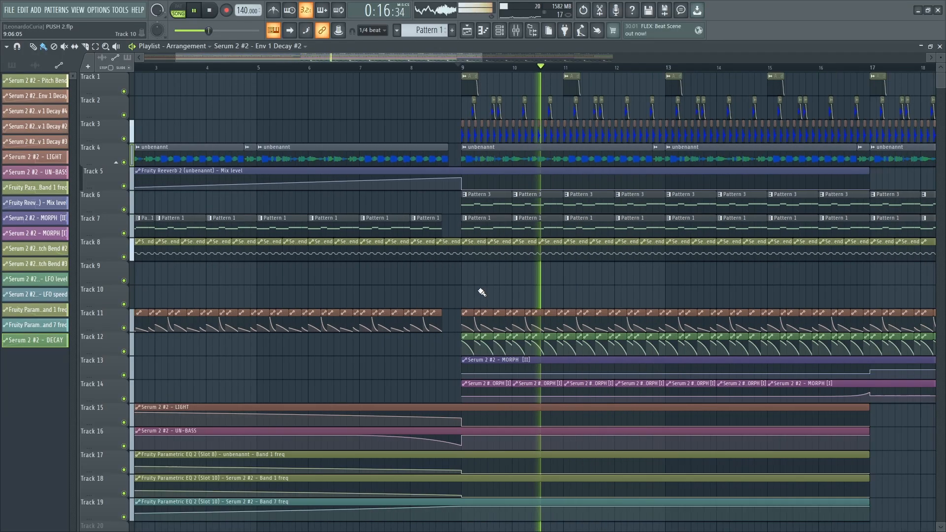
key("space")
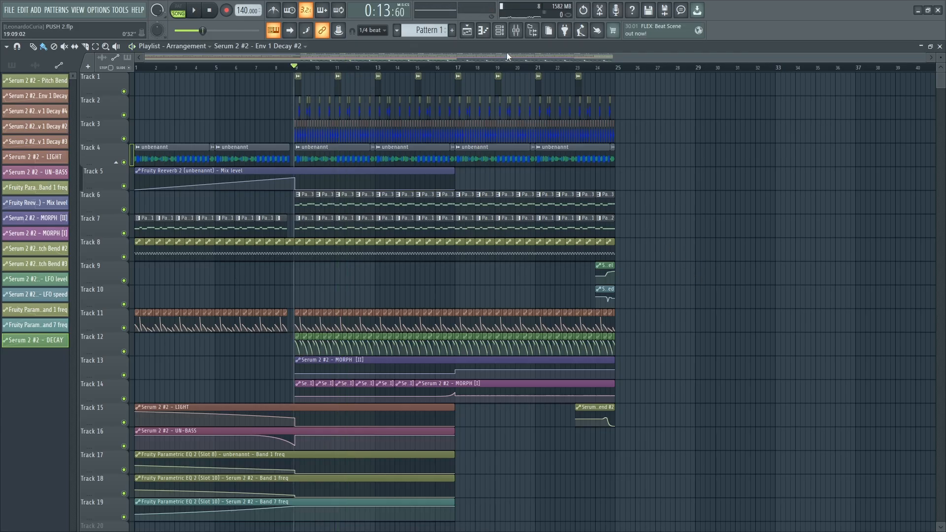
- Open the SPAN spectrum analyzer on the mixer's Master track and reposition its window
left_click(515, 32)
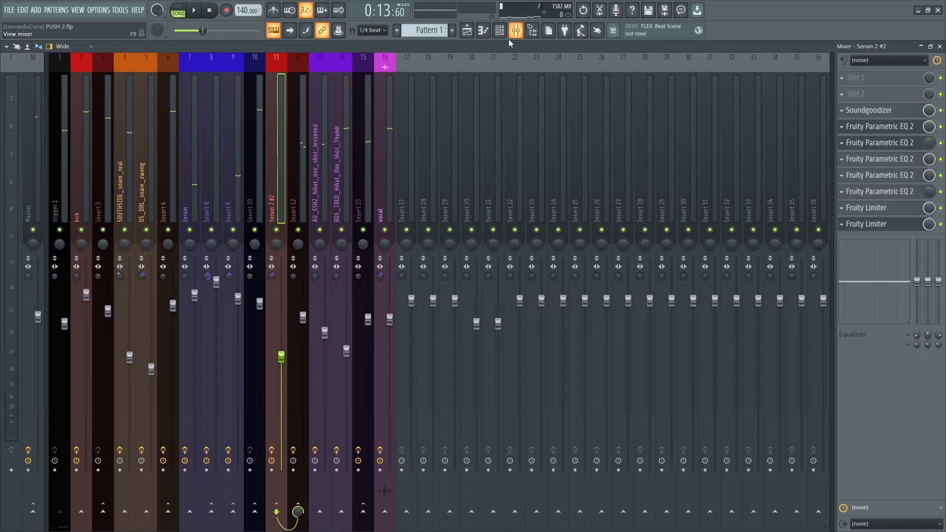
left_click(317, 174)
left_click(289, 169)
left_click(284, 174)
left_click(32, 176)
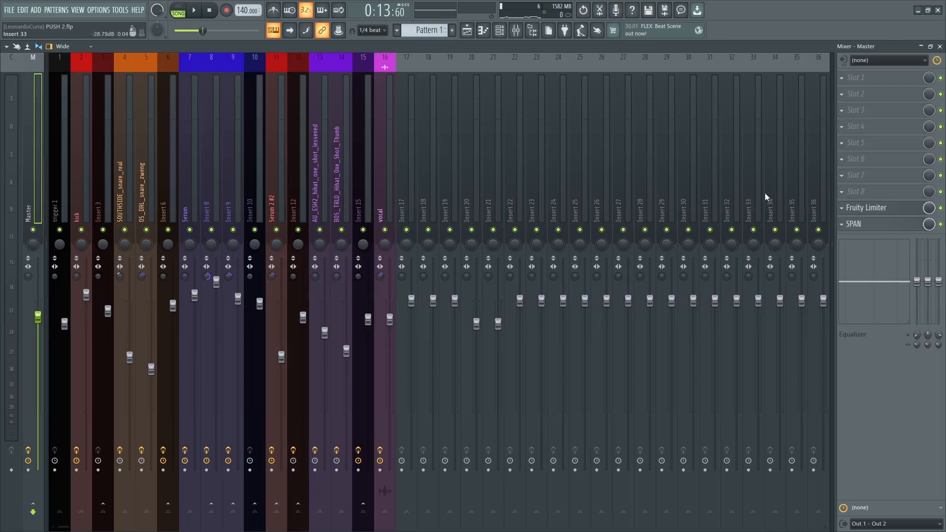
left_click(873, 227)
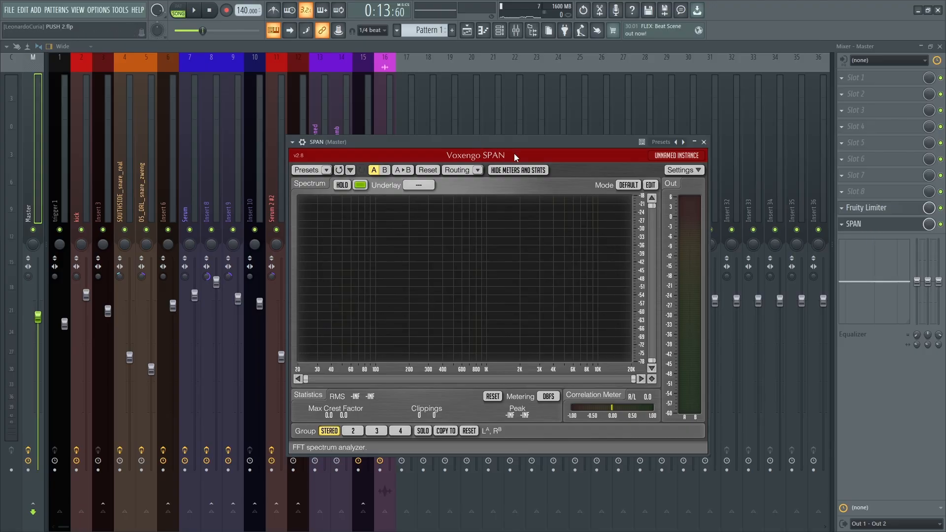
left_click_drag(484, 140, 497, 141)
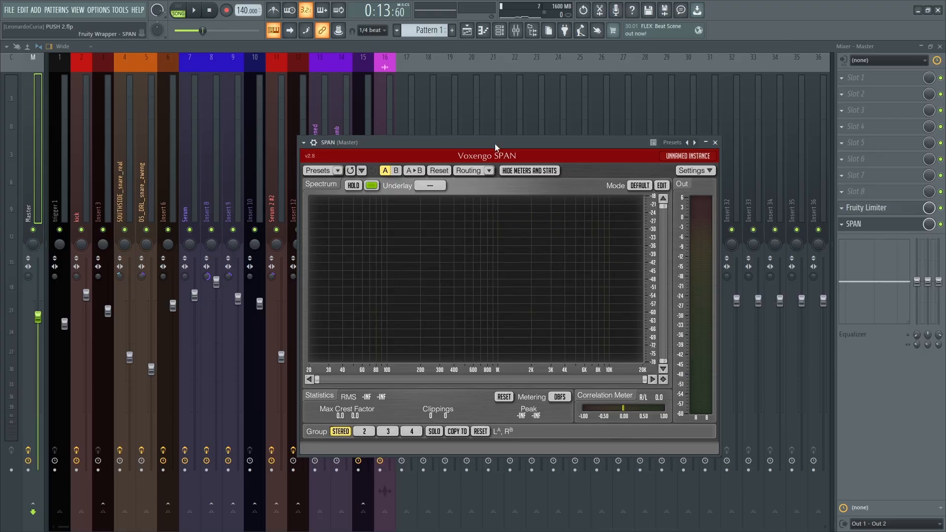
- Play the drop from just before bar 9 and watch the master spectrum in SPAN
key("space")
key("space")
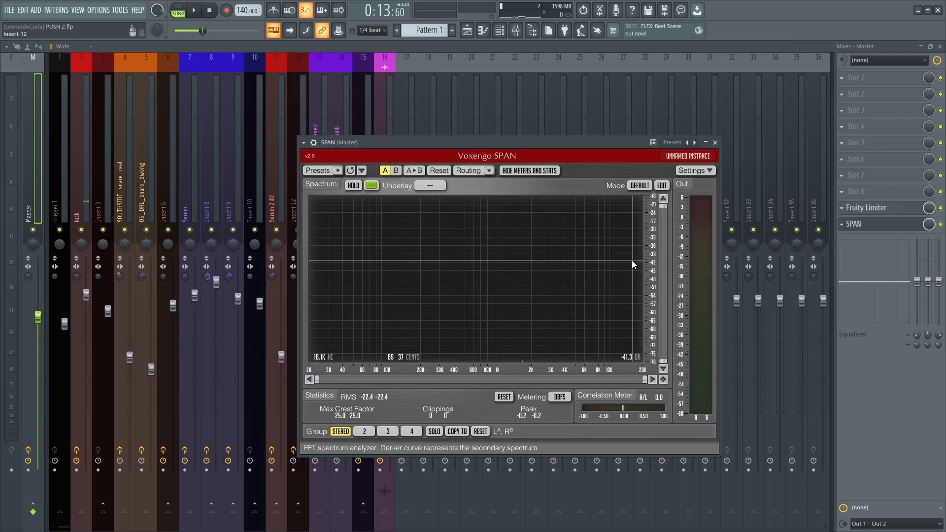
key("space")
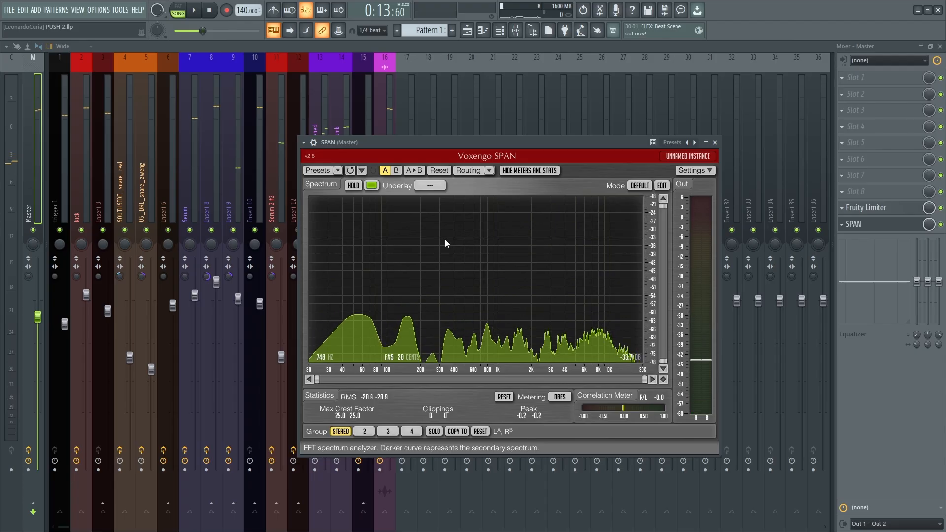
key("space")
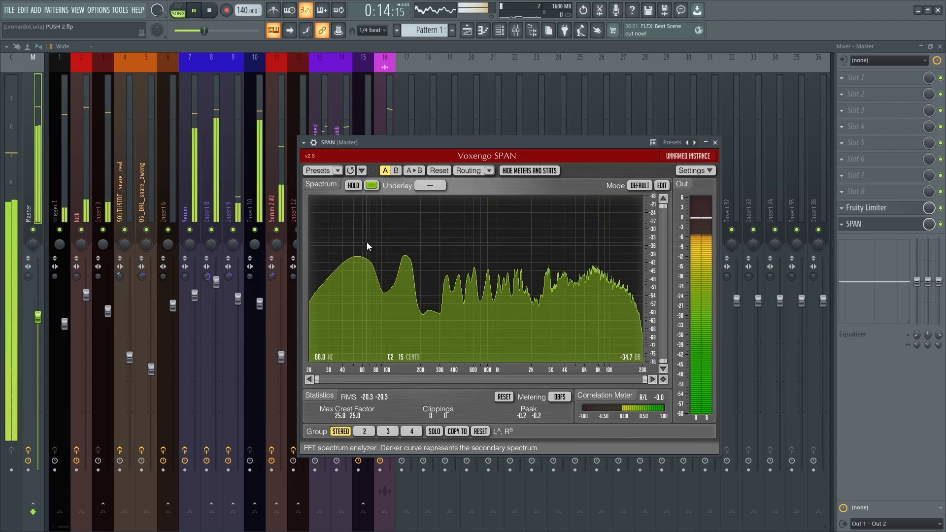
- Replay the drop and watch the Master spectrum in SPAN, reopening the analyzer once more before closing it
key("space")
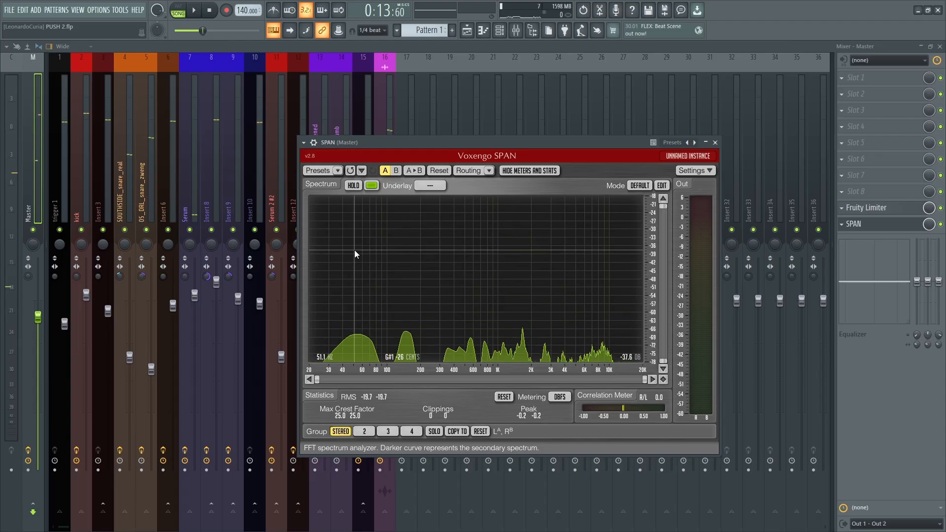
key("space")
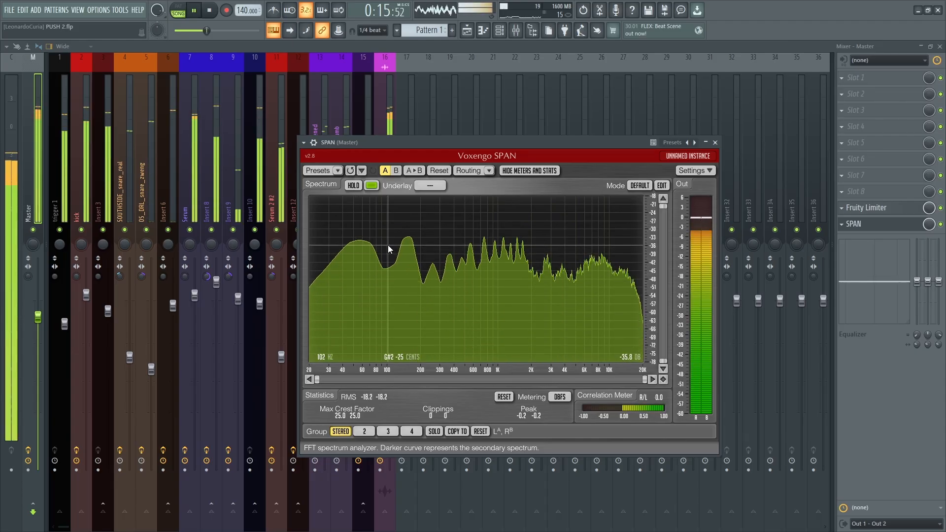
key("space")
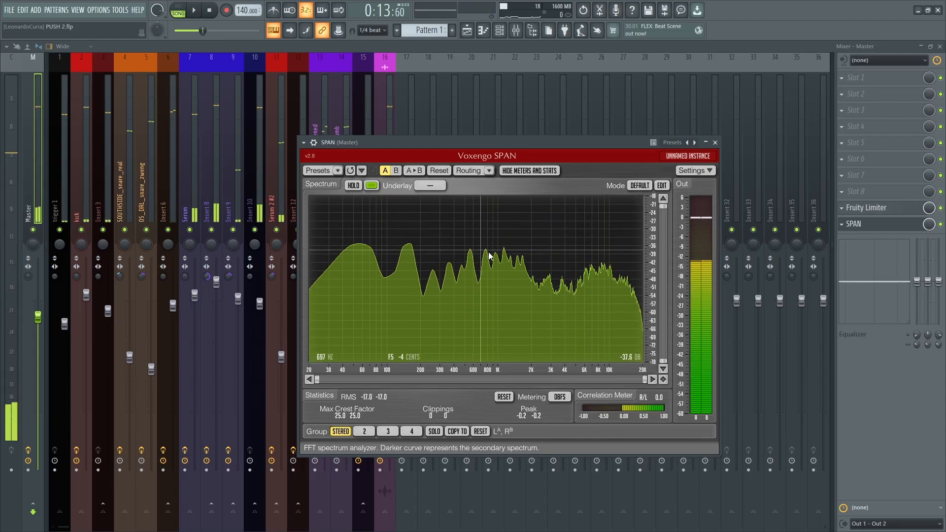
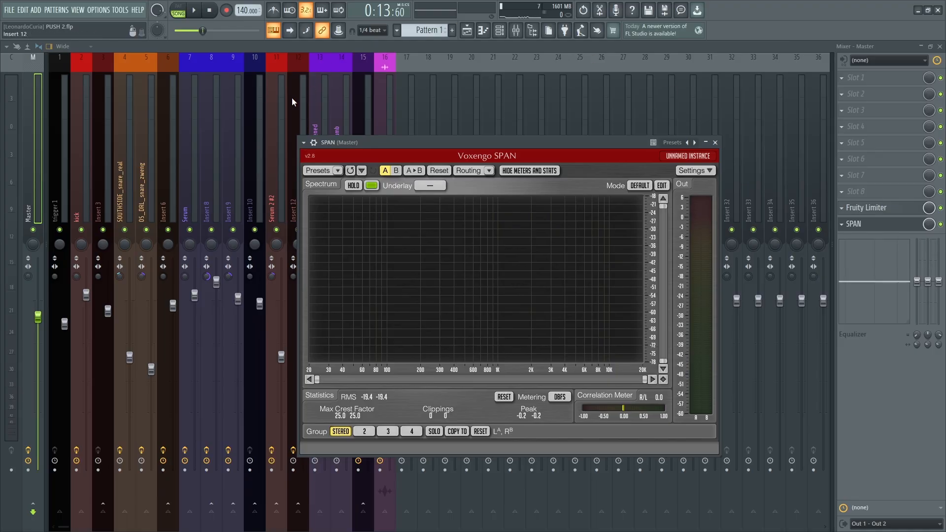
left_click(303, 116)
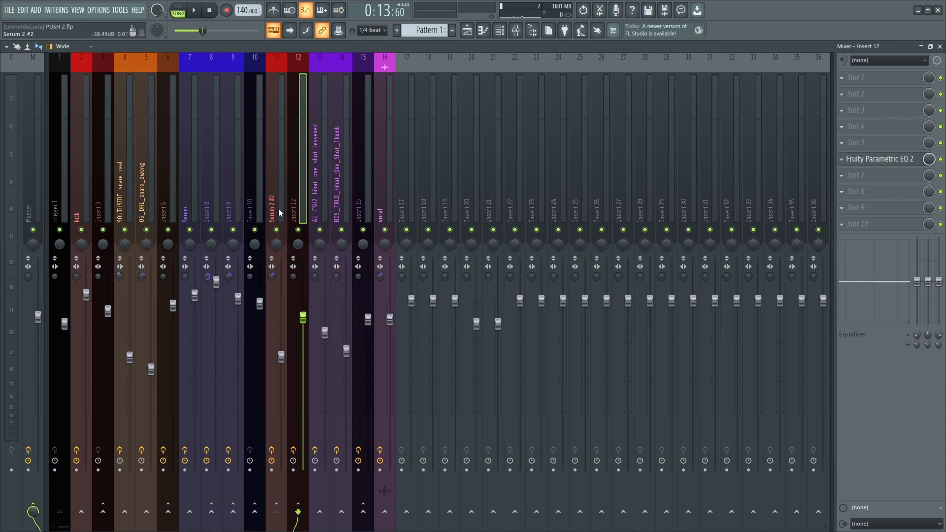
left_click(45, 191)
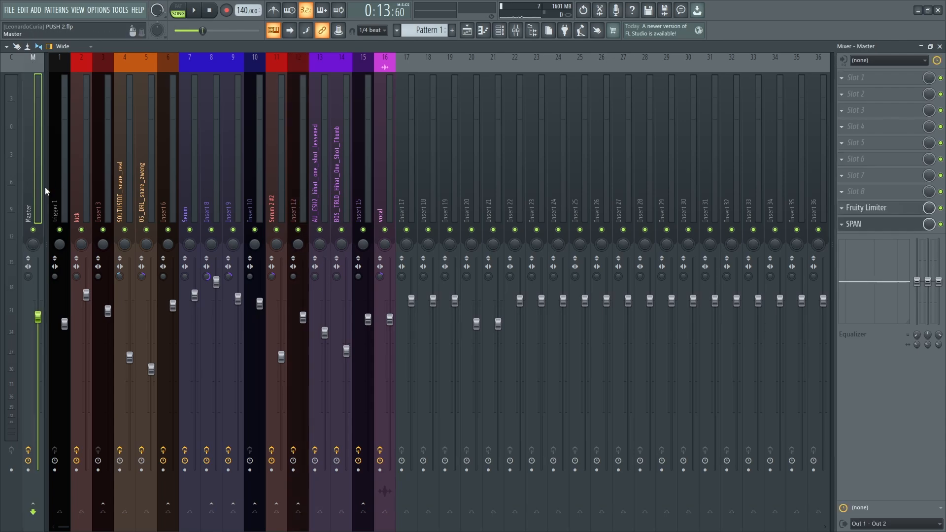
left_click(873, 224)
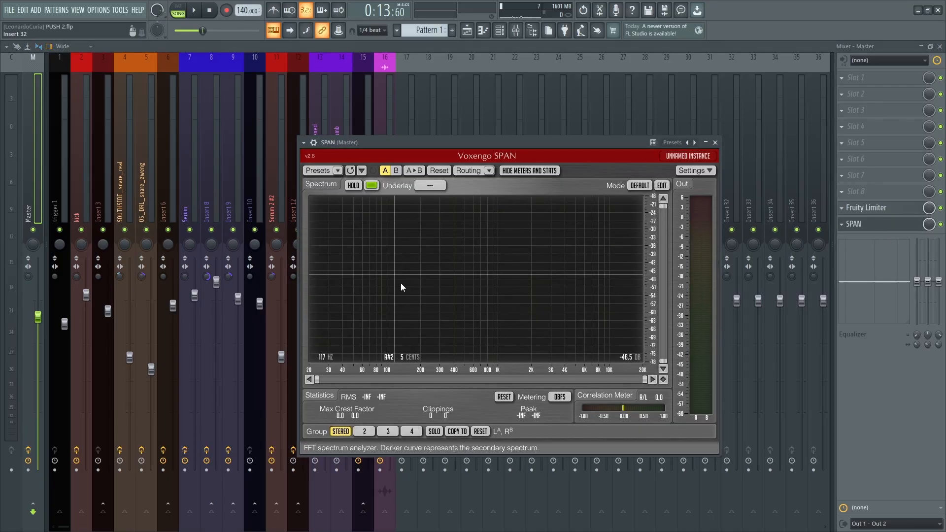
left_click(715, 143)
- Inspect the effect slots on Insert 6, Insert 12 and Insert 15, and the Parametric EQ 2 on BOS_TRLD_Hihat_One_Shot_Thumb
left_click(159, 185)
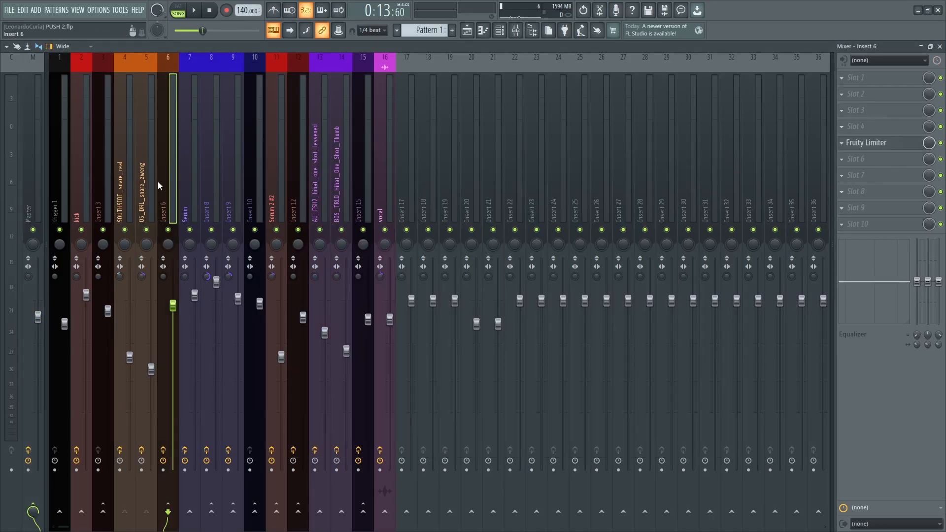
left_click(356, 188)
left_click(284, 189)
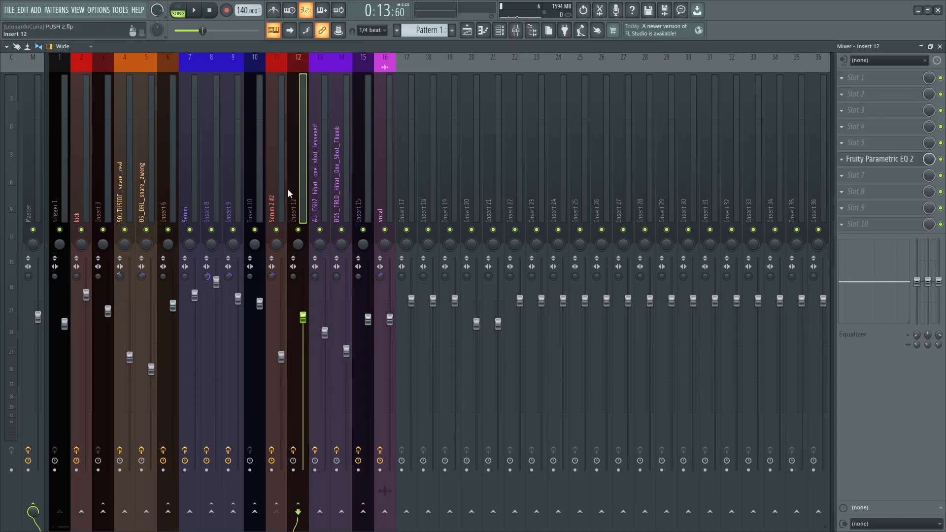
left_click(356, 185)
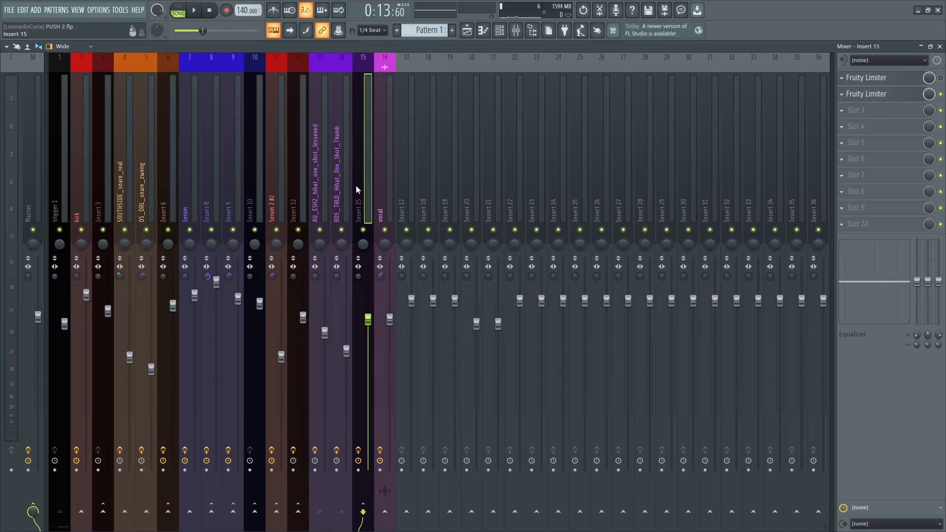
left_click(341, 206)
left_click(877, 160)
left_click_drag(321, 160, 601, 212)
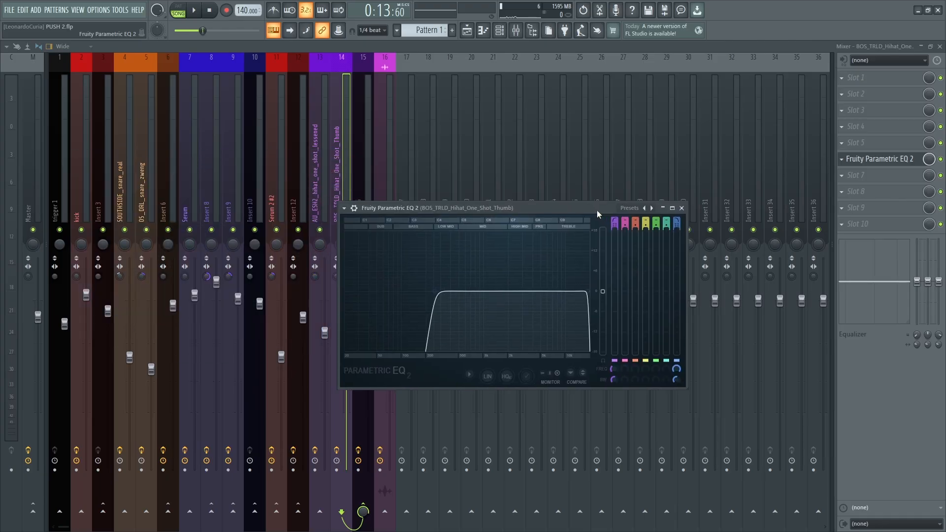
- Open Parametric EQ 2 on the AU_ESH2_hihat_one_shot_lessened track and raise its band 1 high-pass to about 180 Hz
left_click(321, 192)
left_click(886, 159)
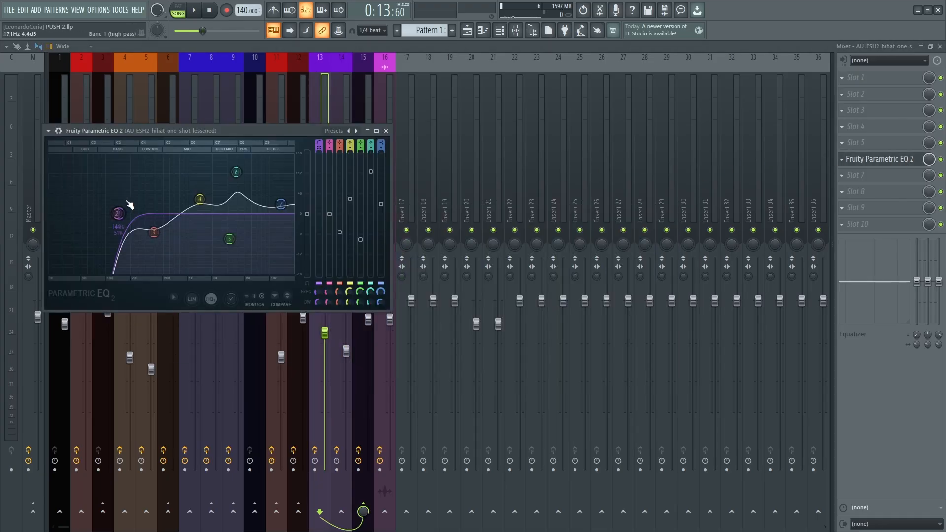
left_click_drag(139, 213, 129, 215)
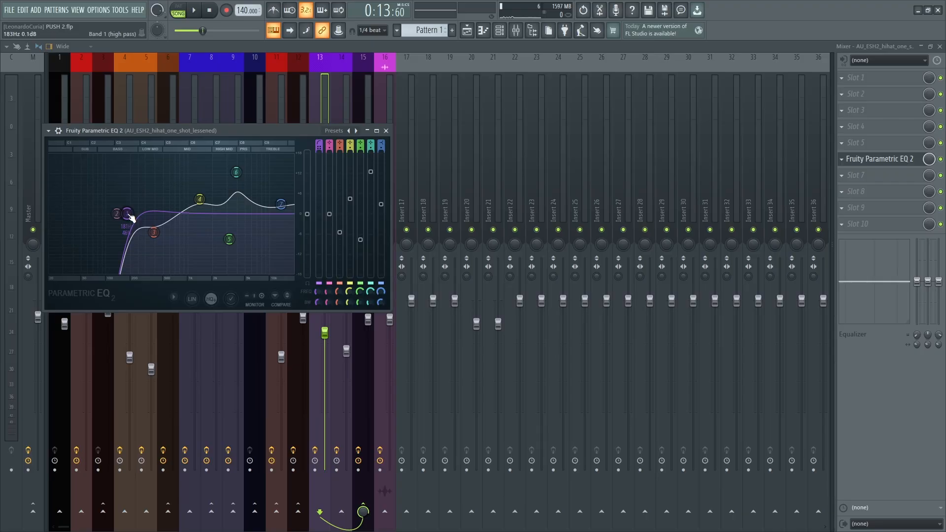
- Play the section and A/B compare the AU_ESH2 hi-hat's EQ with its flat spare state, ending on the shaped curve
key("space")
left_click(286, 305)
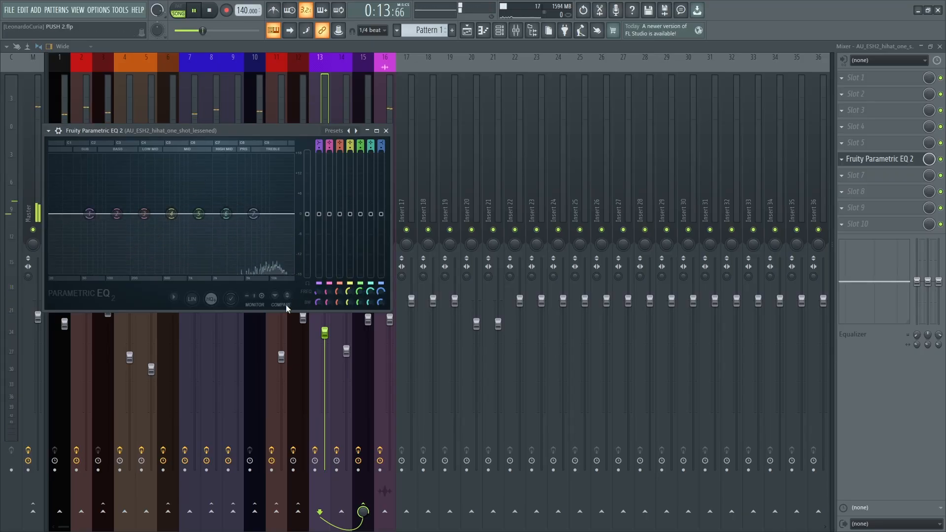
key("space")
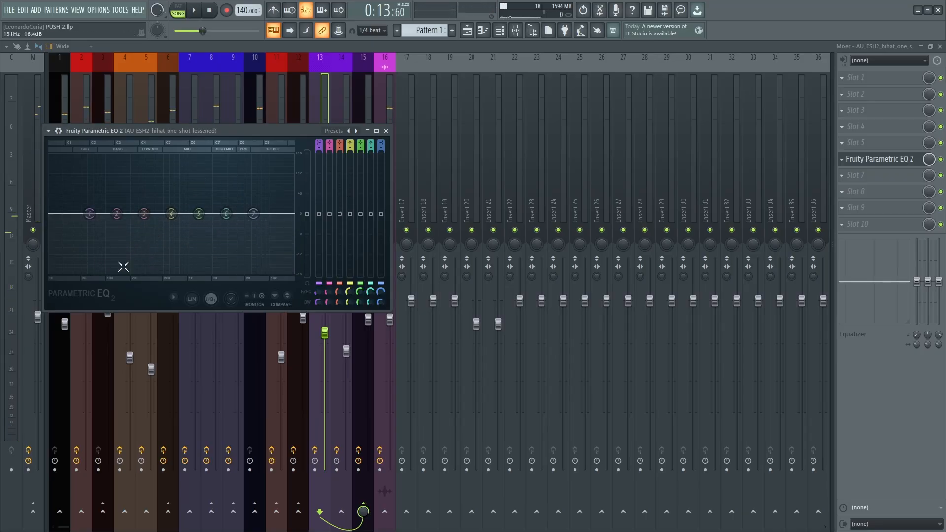
left_click(289, 298)
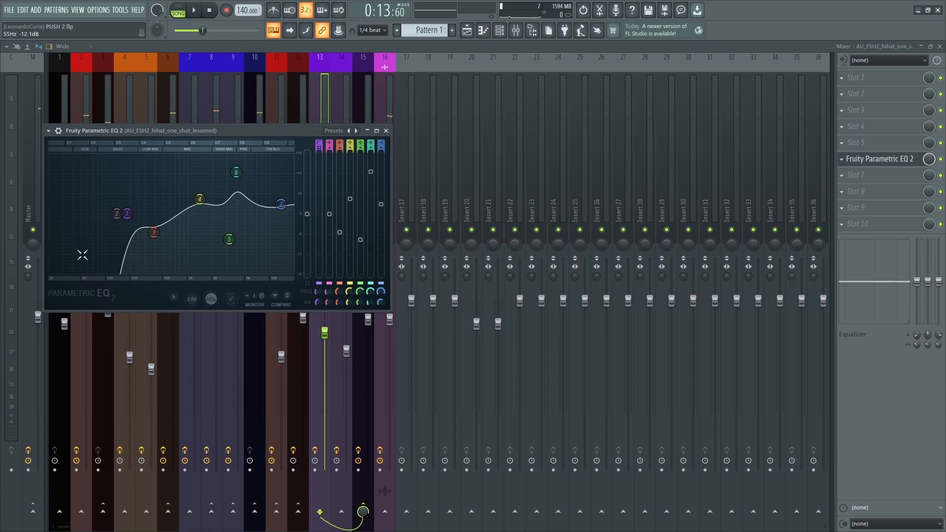
left_click(386, 131)
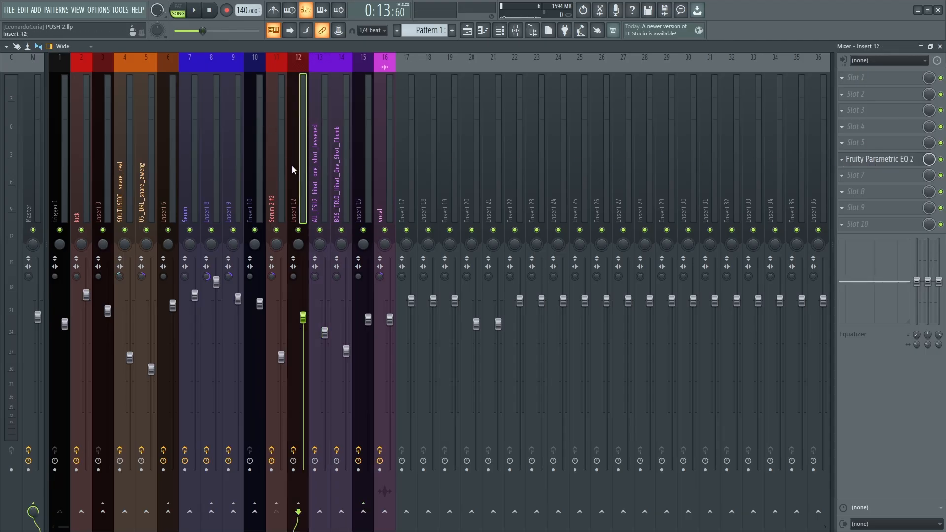
- Reopen the AU_ESH2 hi-hat's Parametric EQ 2 and set the band 1 high-pass to 220 Hz while auditioning the section
left_click(885, 161)
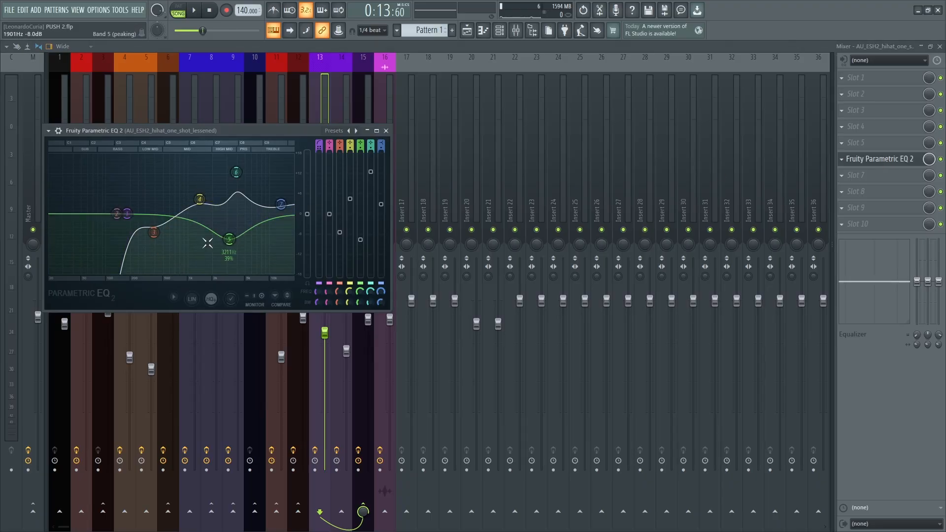
mouse_move(127, 213)
left_mouse_down()
mouse_move(166, 218)
mouse_move(125, 213)
left_mouse_up()
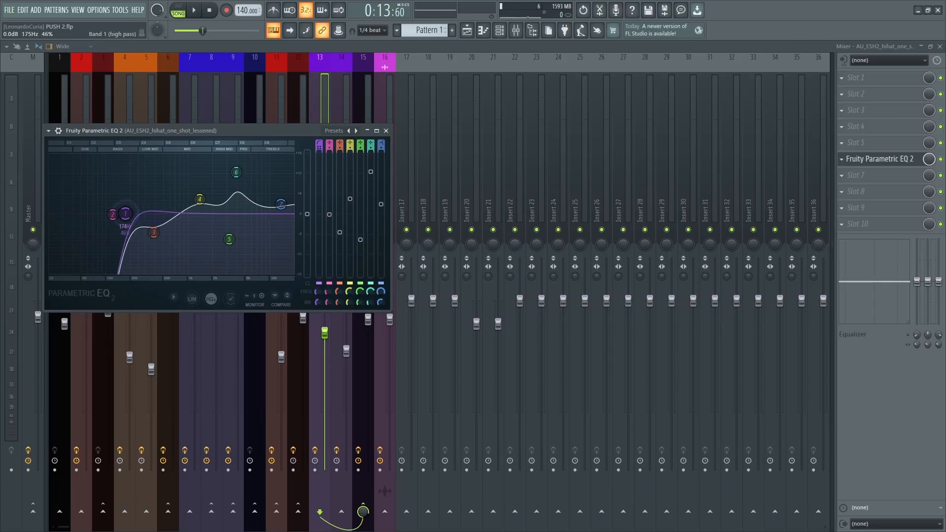
left_click(386, 130)
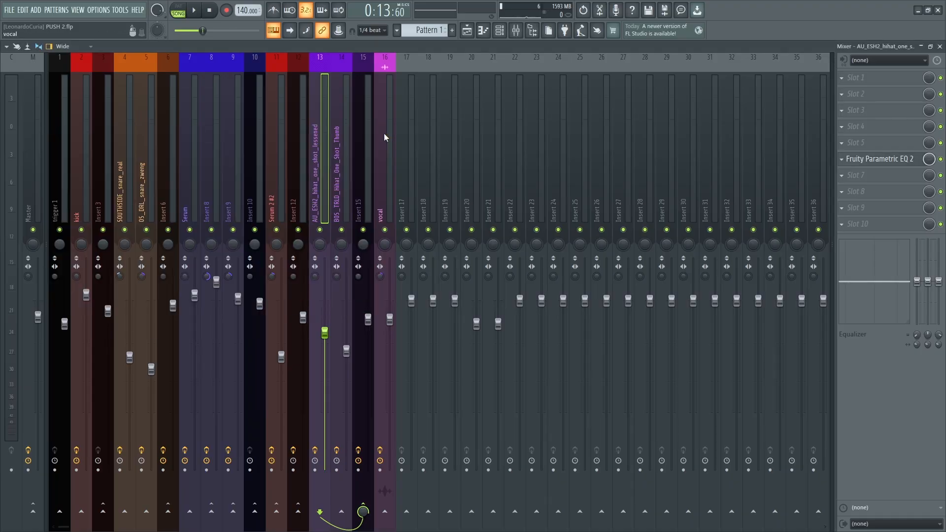
left_click(879, 159)
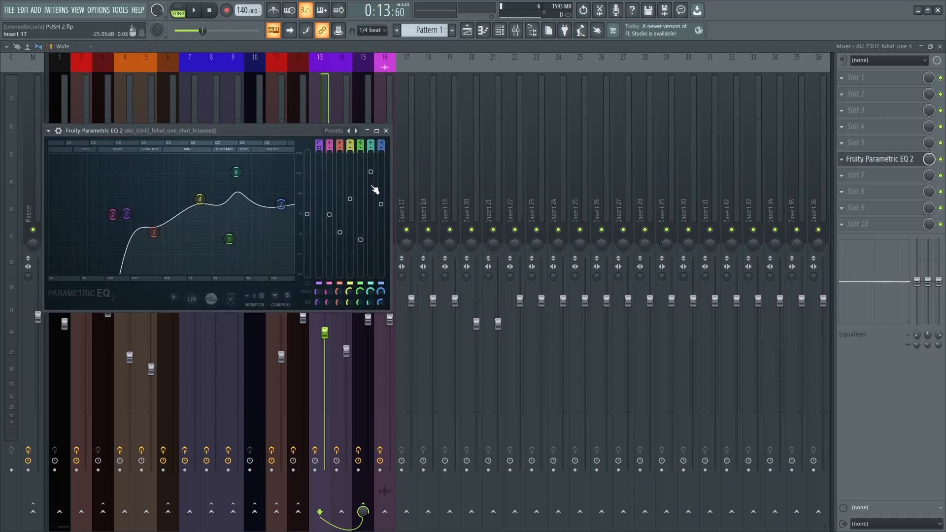
key("space")
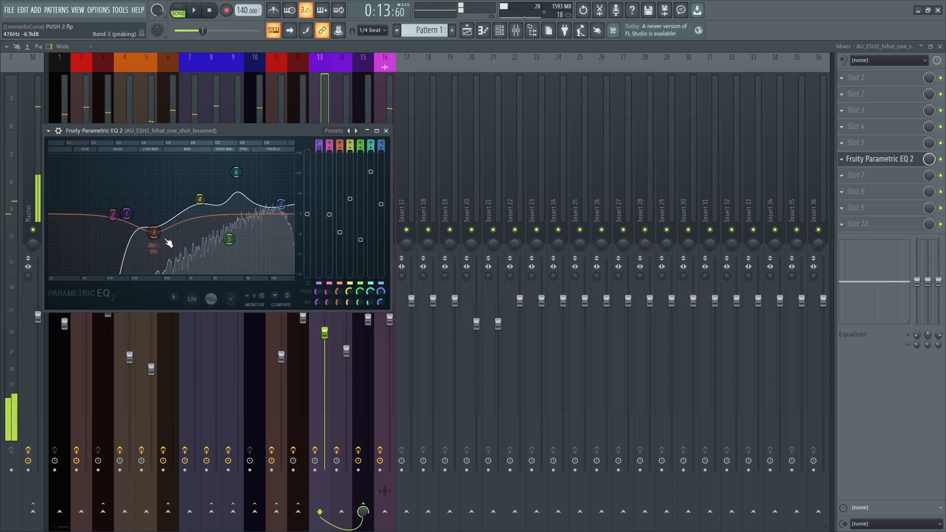
key("space")
key("space")
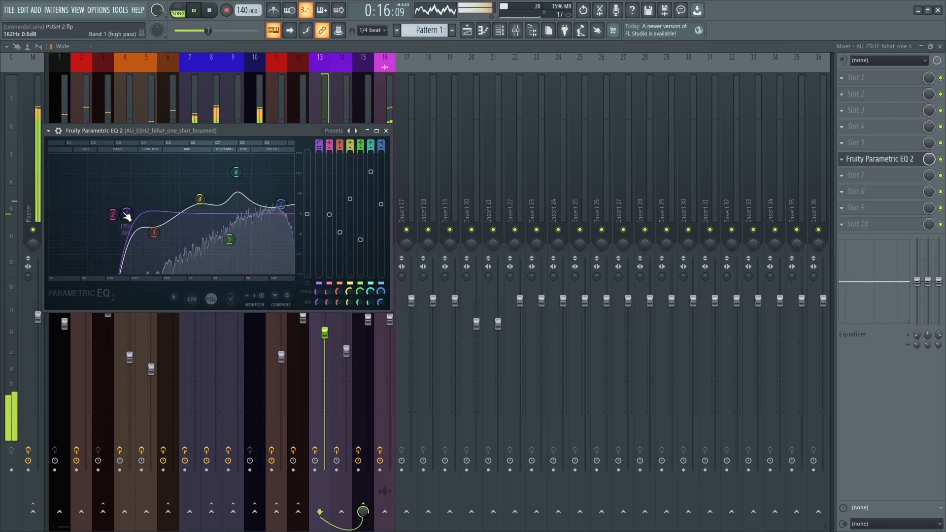
mouse_move(127, 213)
left_mouse_down()
mouse_move(101, 213)
mouse_move(134, 213)
left_mouse_up()
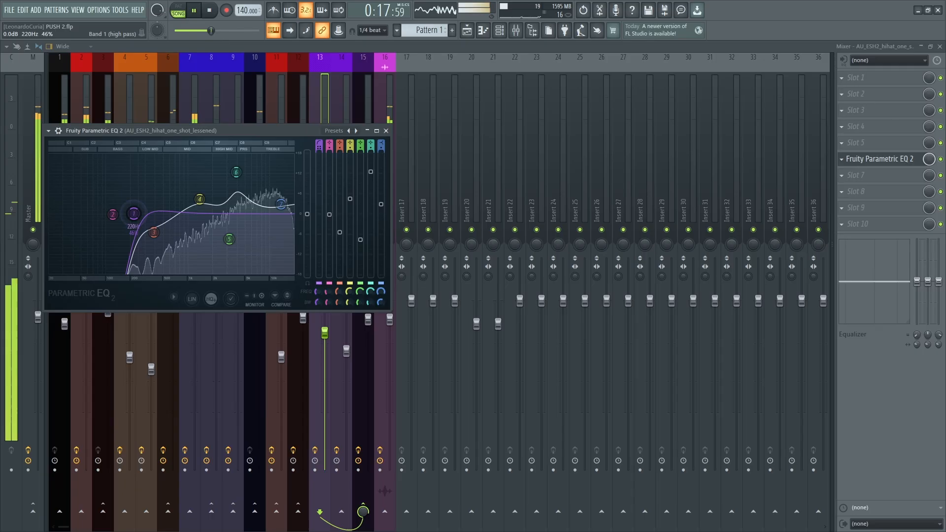
- Compare the adjusted hi-hat EQ with its spare state during playback, restore the shaped curve and stop
left_click(286, 300)
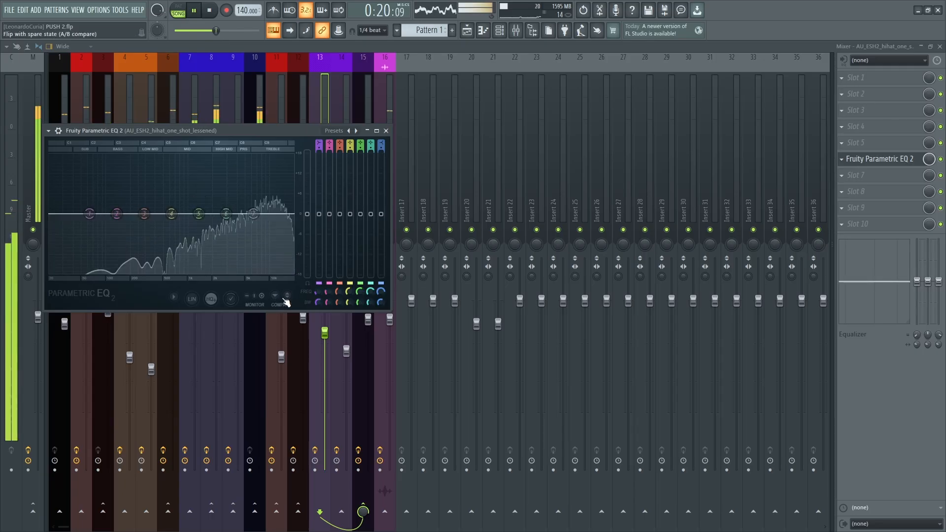
left_click(286, 302)
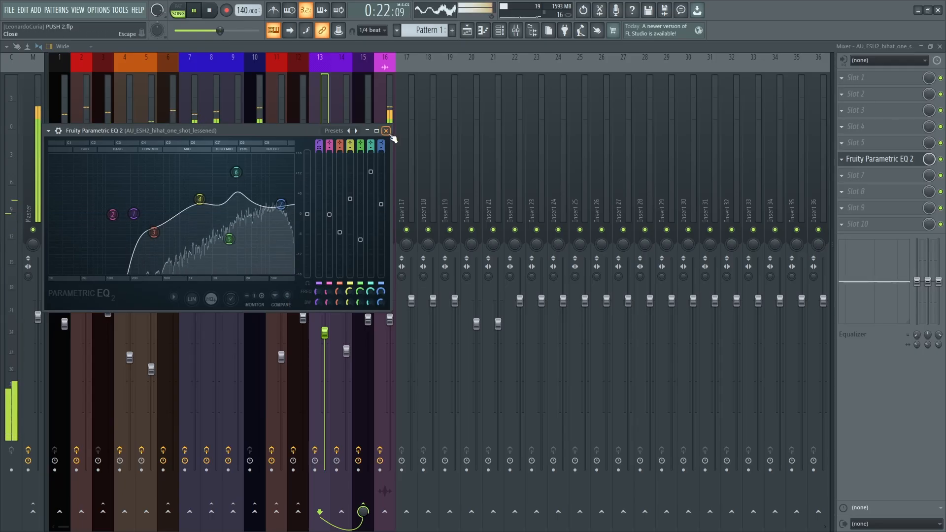
left_click(386, 130)
key("space")
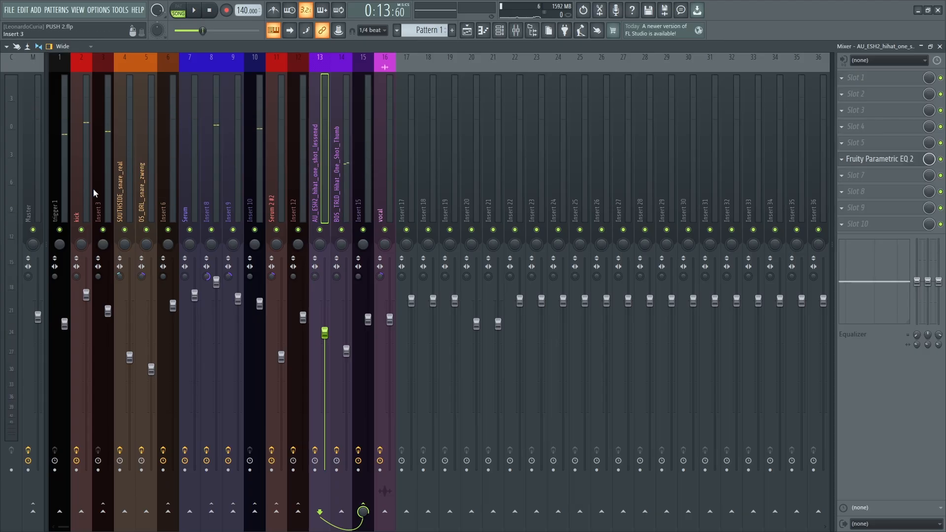
- Open Fruity Limiter on the Master track and play the drop, switching the limiter off partway to compare
left_click(30, 182)
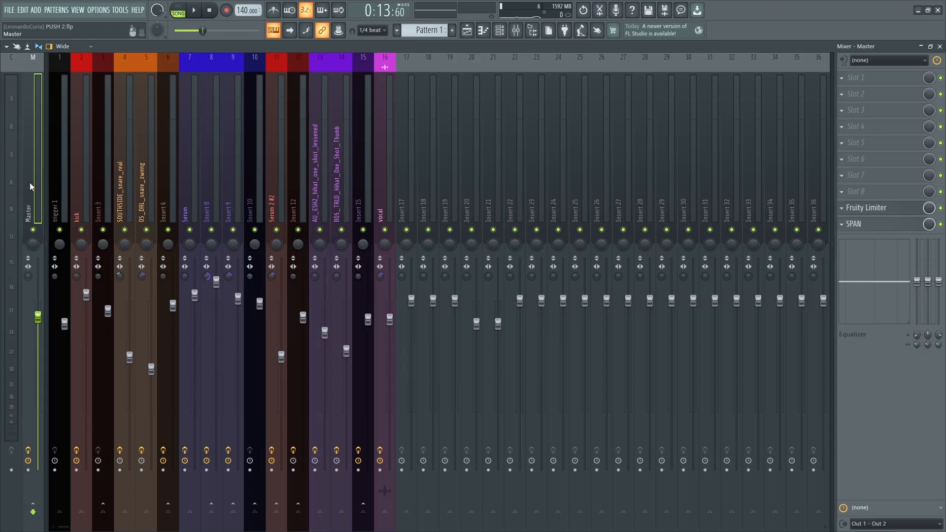
left_click(882, 209)
key("space")
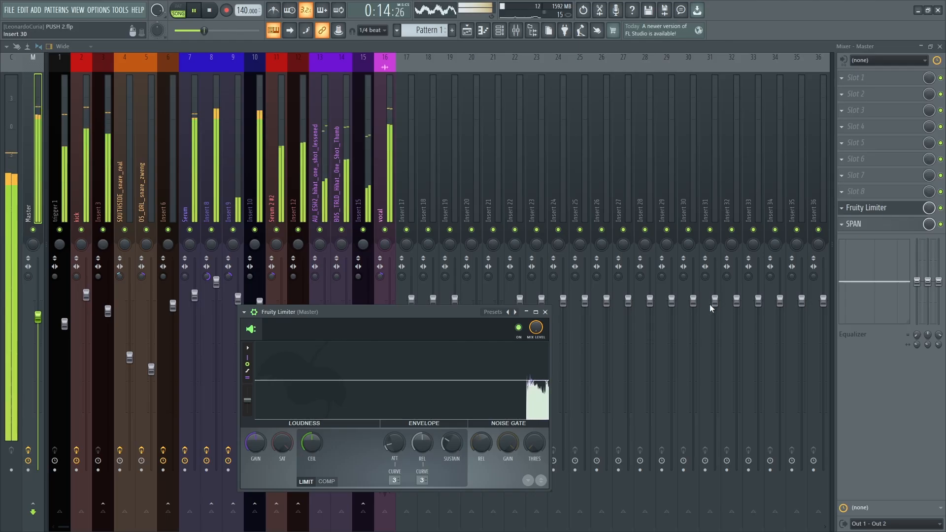
left_click(940, 207)
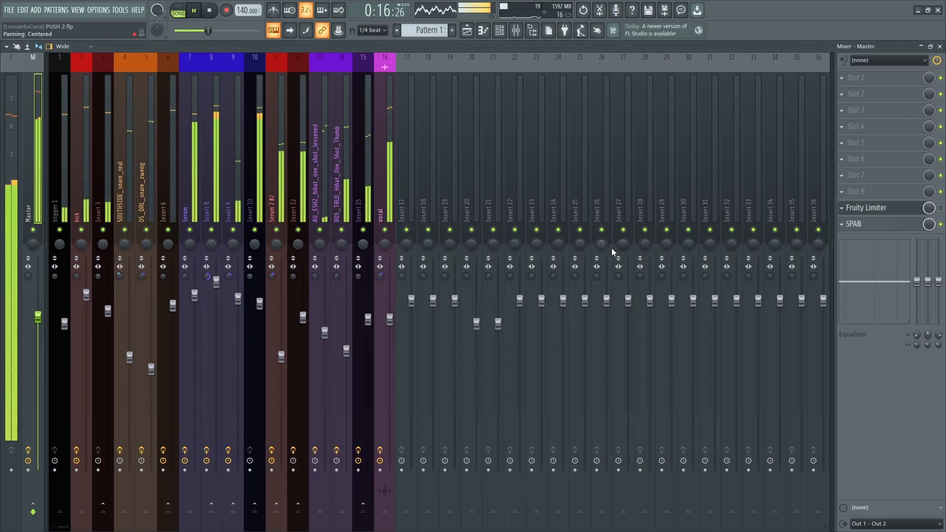
key("space")
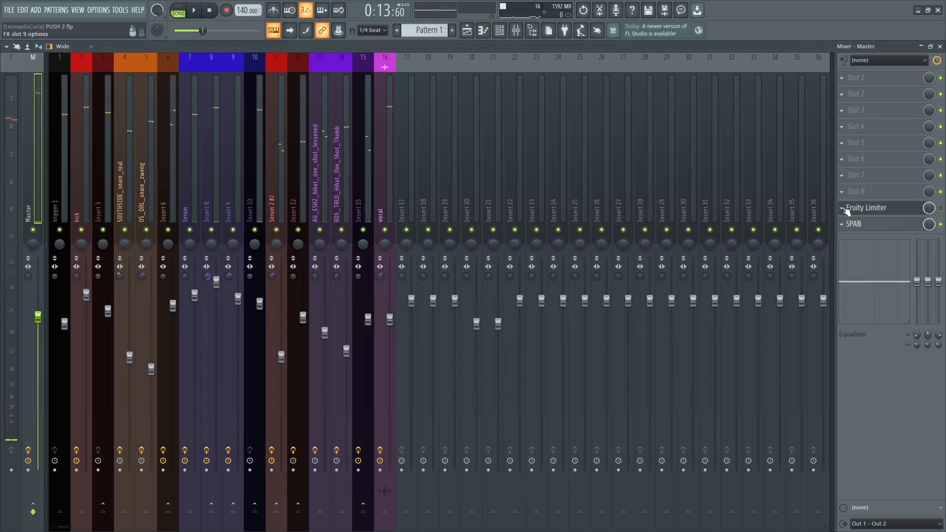
- Delete the Fruity Limiter from the Master track's slot 9
left_click(843, 208)
left_click(861, 230)
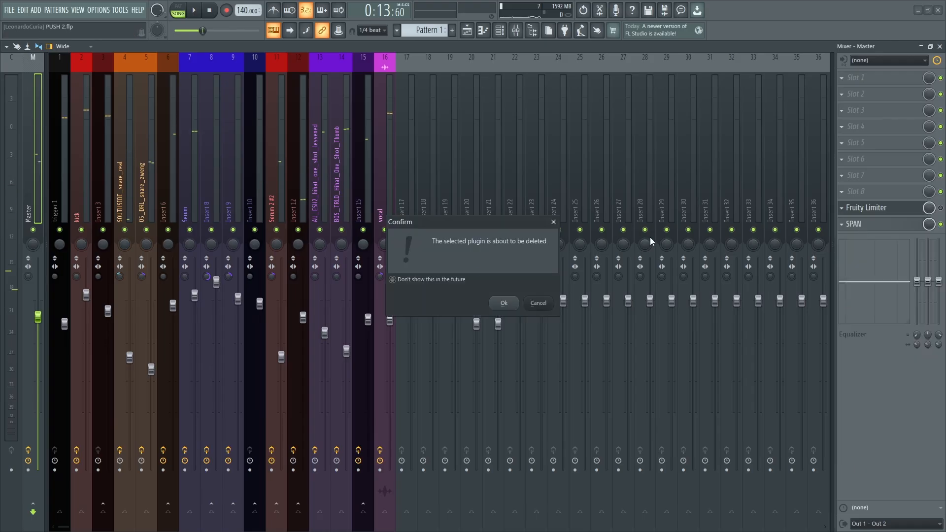
left_click(509, 301)
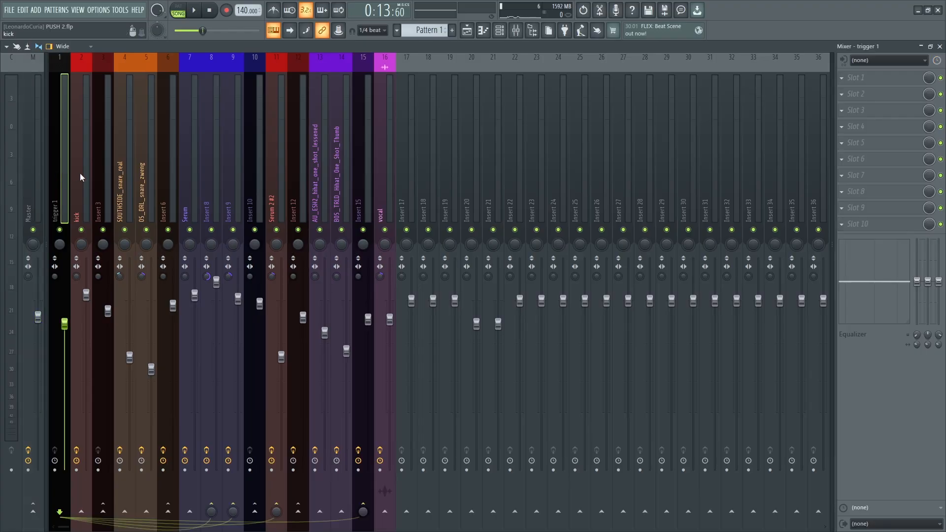
- Nudge band 6 slightly lower in frequency in the SOUTHSIDE_snare_real track's Parametric EQ 2, close it and select Insert 10
left_click(81, 173)
left_click(120, 170)
left_click(880, 144)
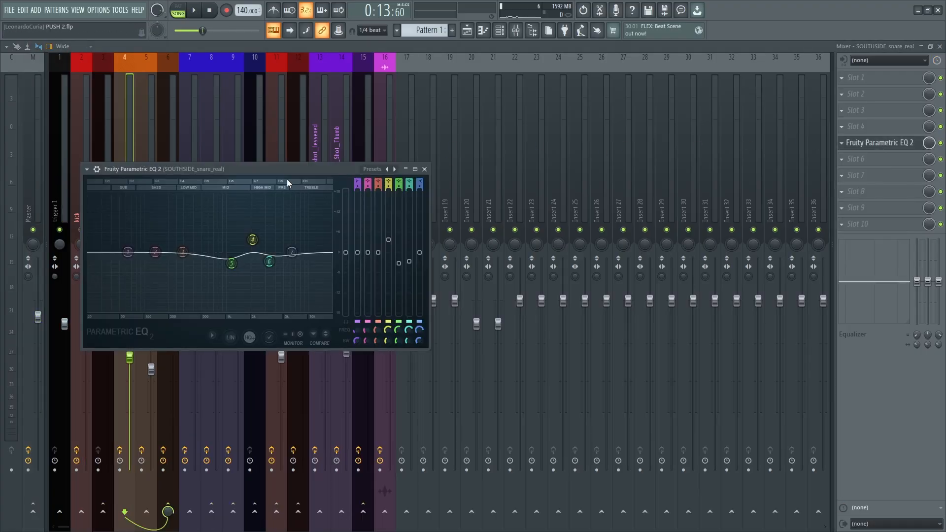
left_click_drag(269, 261, 264, 261)
left_click(424, 169)
left_click(253, 182)
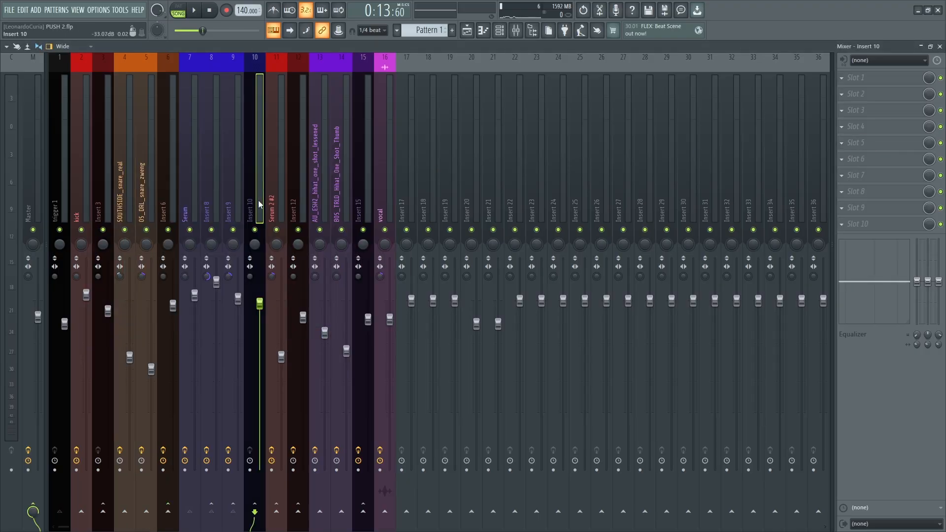
- Check the Serum track's routing to Insert 8 and Insert 9 and play the drop, muting Insert 9
left_click(232, 190)
left_click(205, 190)
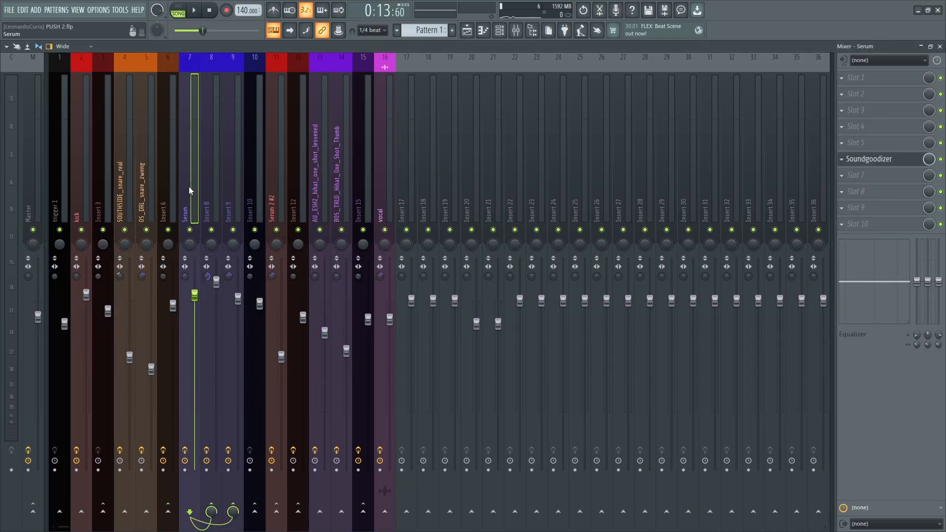
left_click(467, 30)
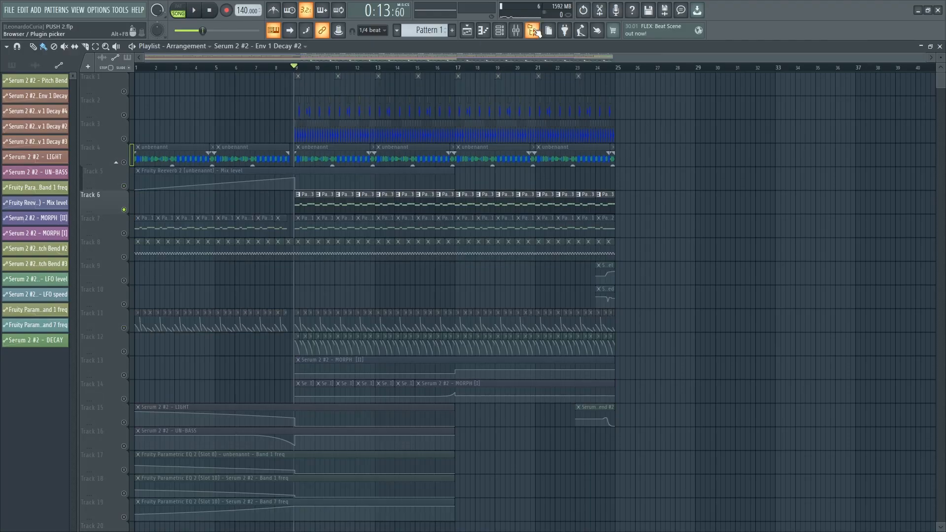
left_click(516, 30)
key("space")
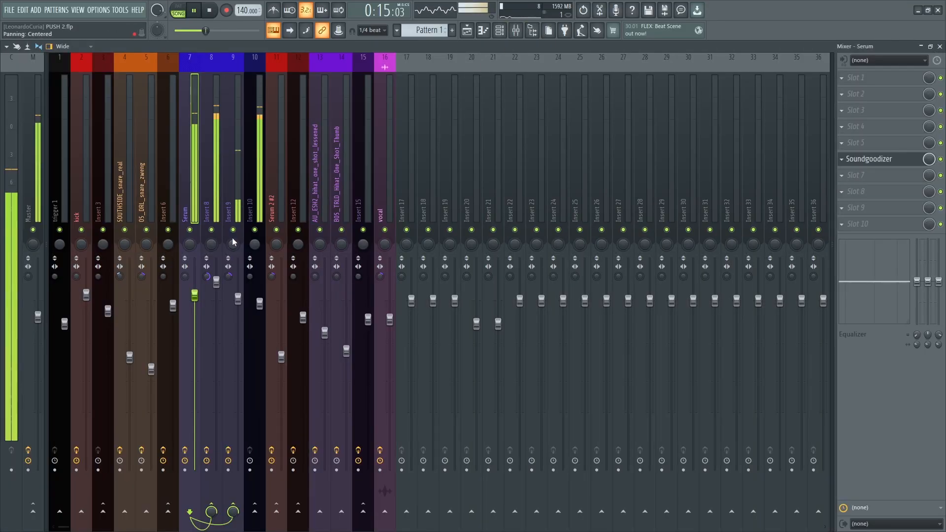
key("space")
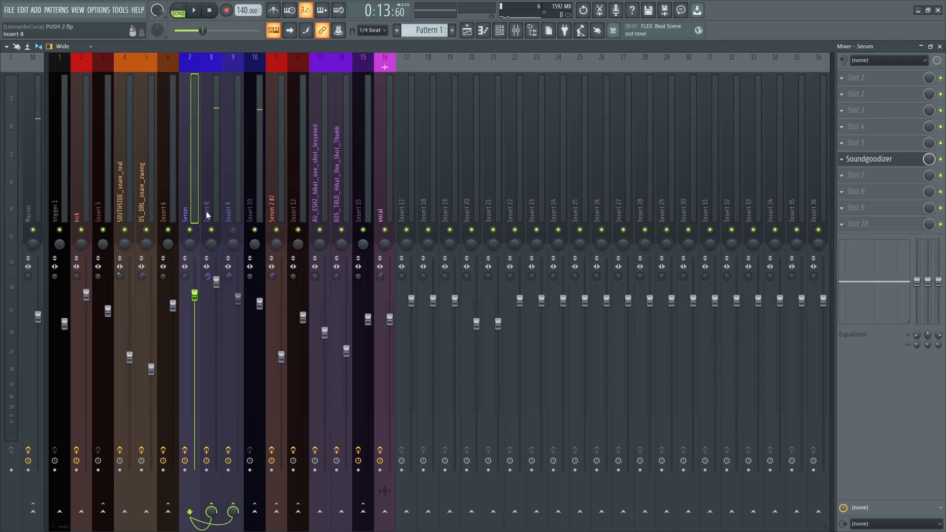
- Open Insert 8's Parametric EQ 2, raise the band 7 low-pass into the high mids and play the drop
left_click(209, 197)
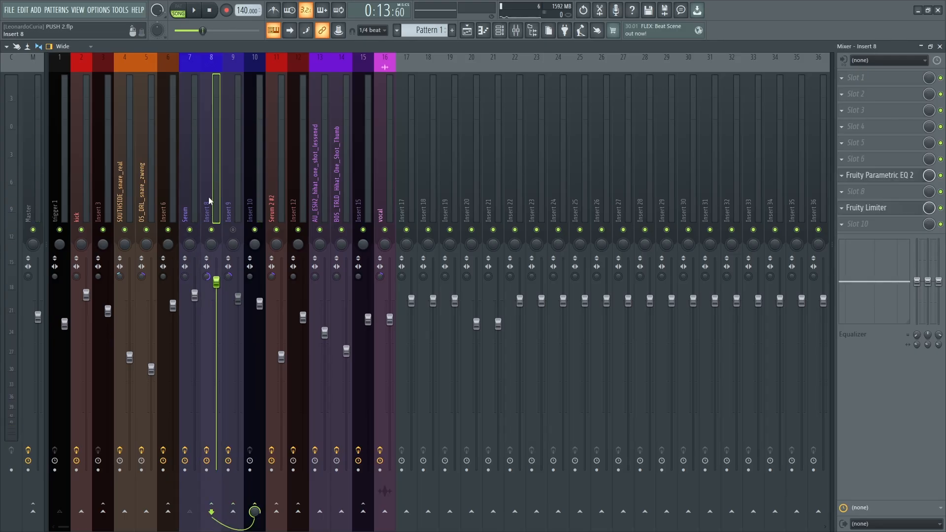
left_click(230, 194)
left_click(206, 192)
left_click(899, 177)
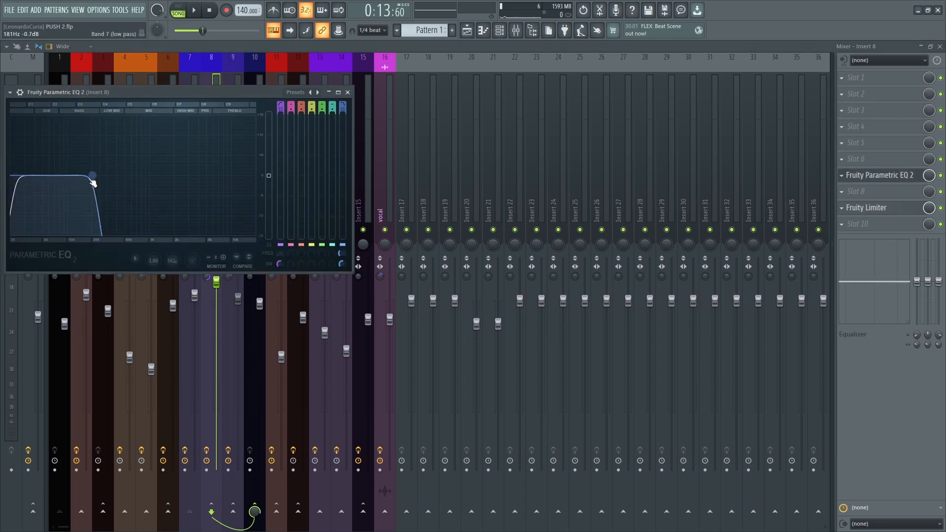
key("space")
left_click_drag(92, 176, 184, 174)
key("space")
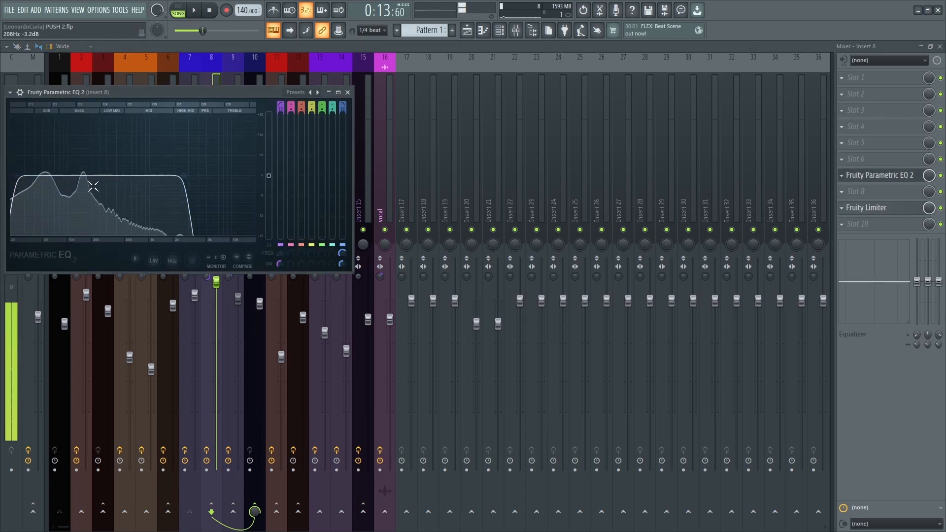
key("space")
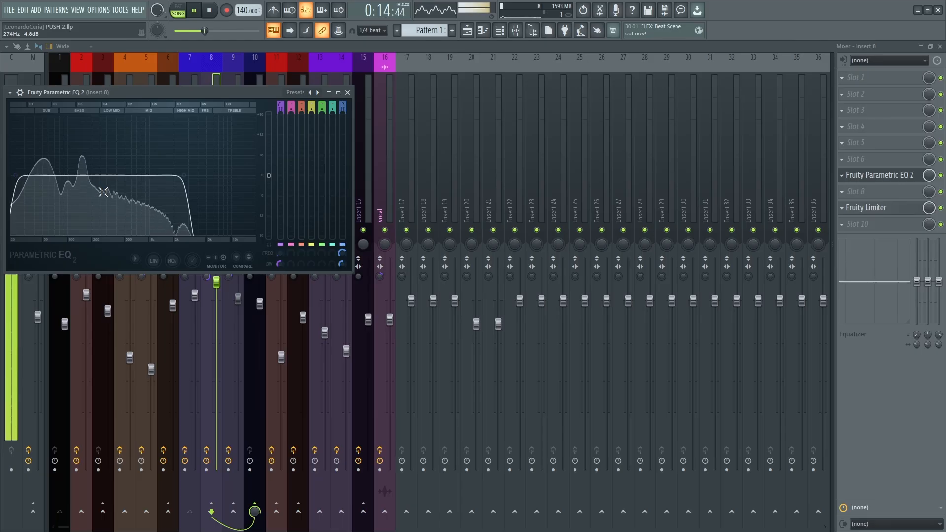
- Lower Insert 8's band 7 low-pass to about 227 Hz, stop playback, and close the EQ after checking the Fruity Limiter
left_click_drag(184, 175, 94, 175)
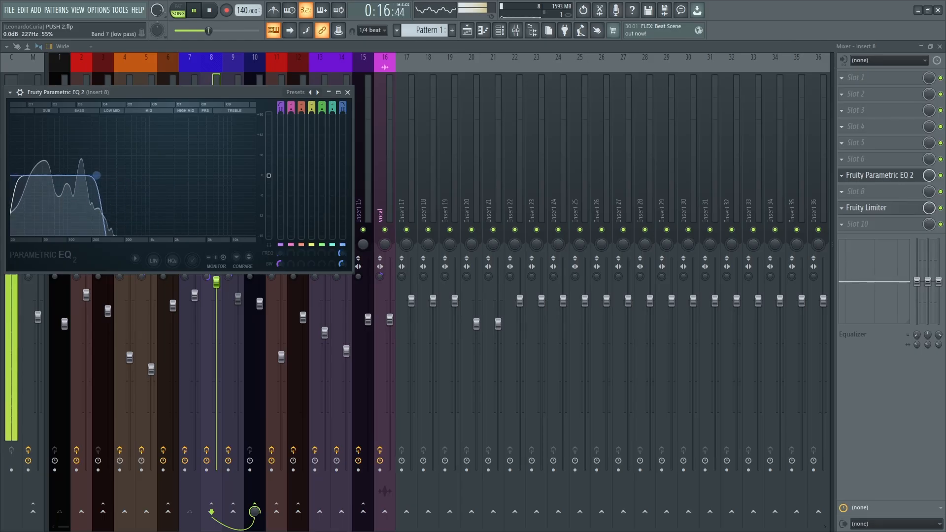
key("space")
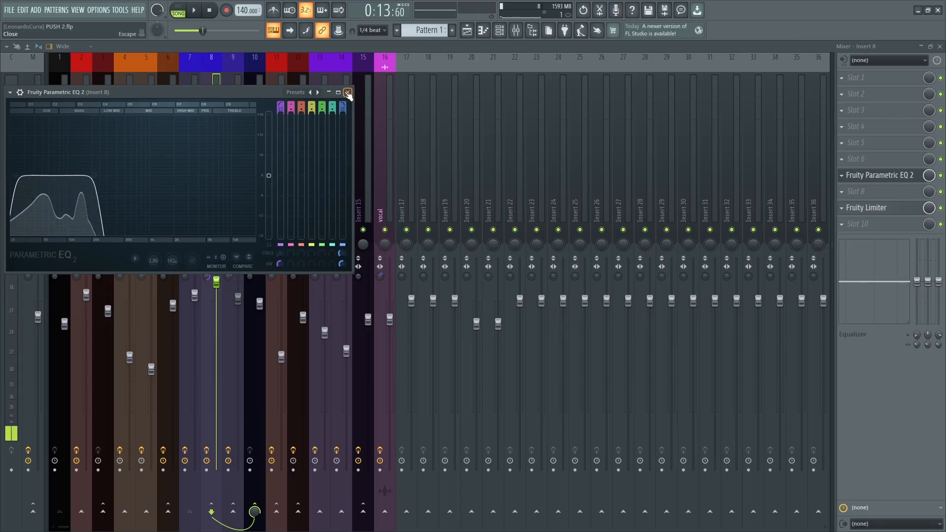
left_click(877, 175)
left_click(893, 211)
left_click(478, 127)
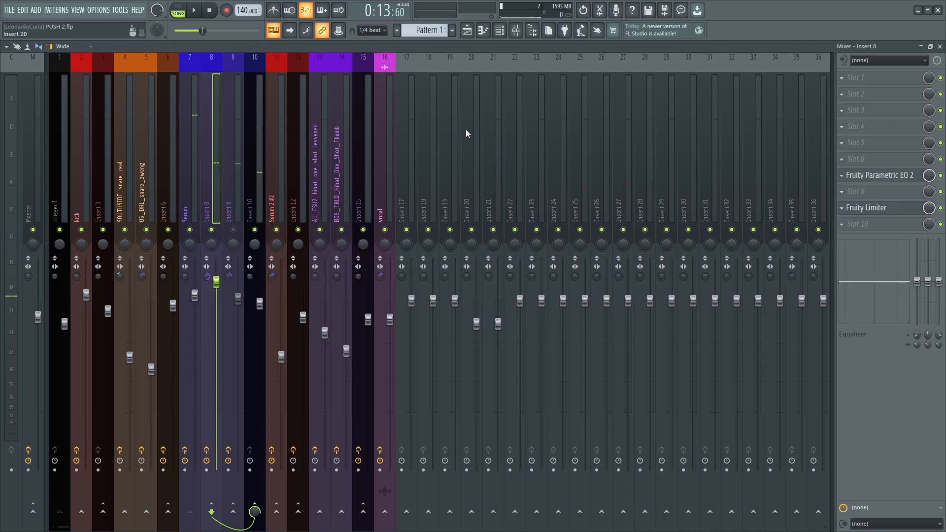
- Inspect Insert 9's Effector, then nudge the high-pass band in its slot 6 Parametric EQ 2 and close it
left_click(234, 225)
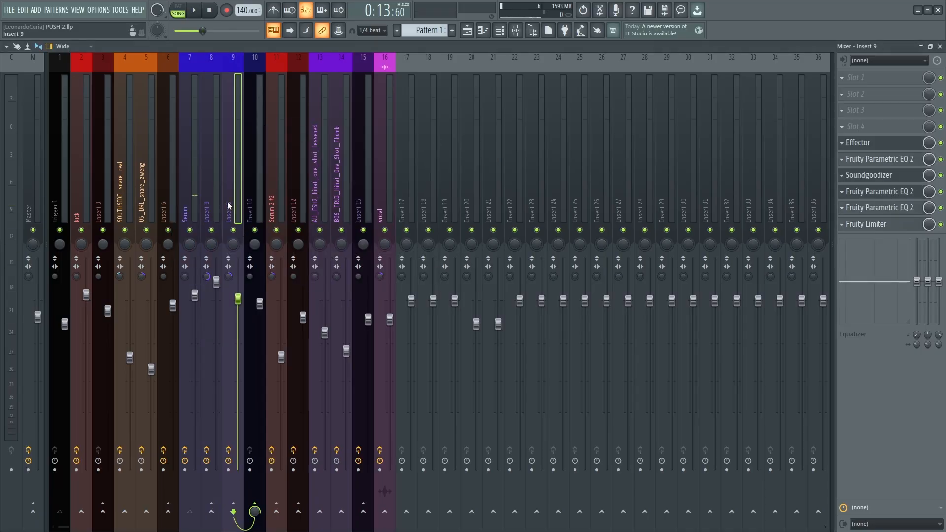
left_click(878, 142)
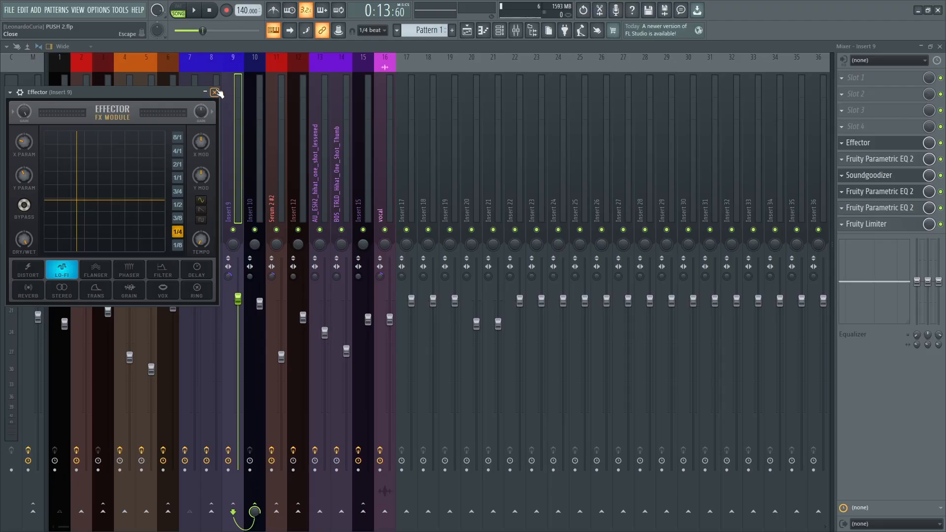
left_click(214, 92)
left_click(857, 159)
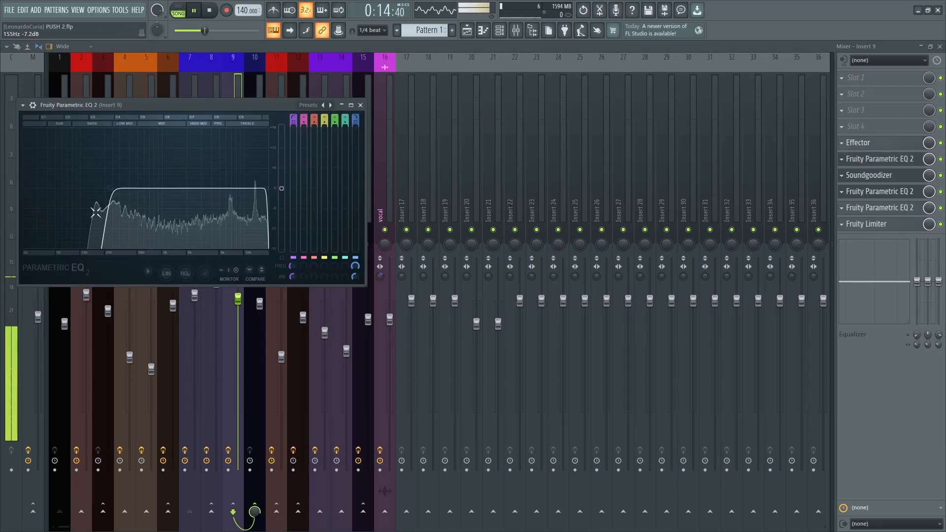
mouse_move(114, 190)
left_mouse_down()
mouse_move(100, 190)
mouse_move(112, 189)
left_mouse_up()
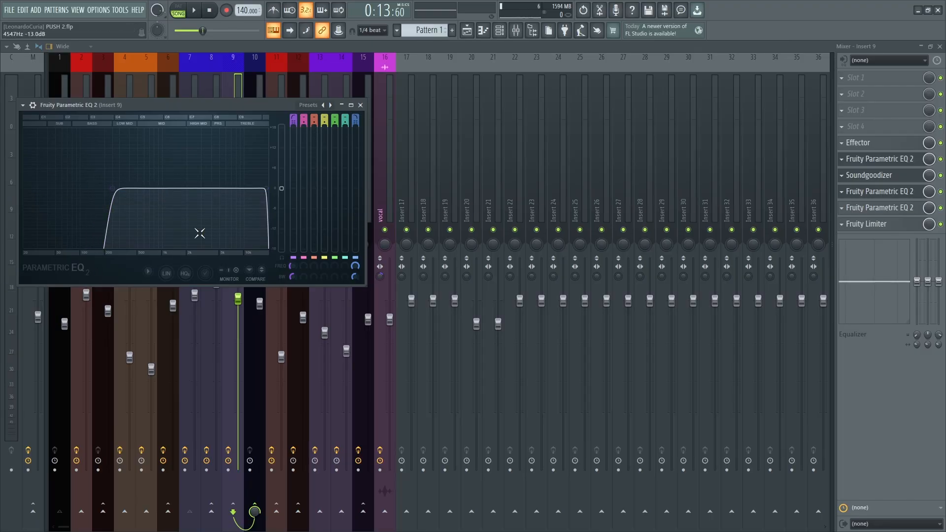
left_click(367, 111)
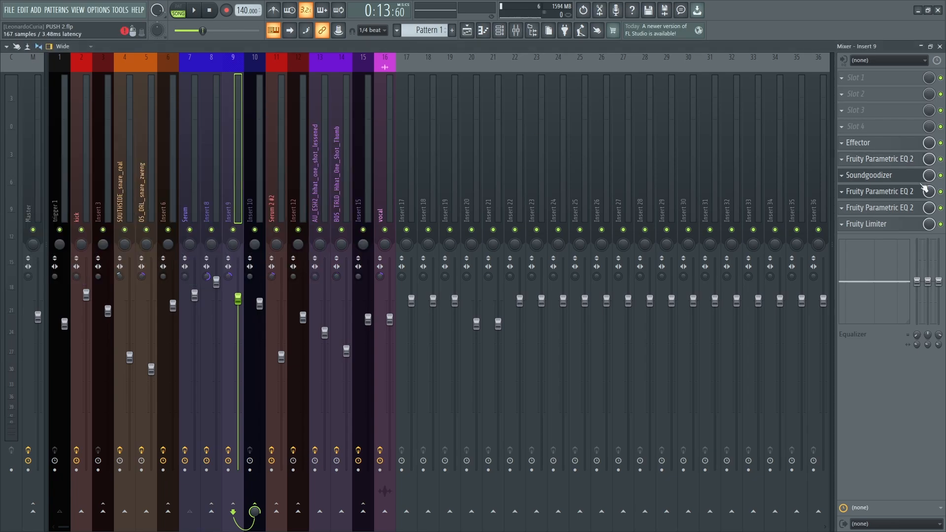
- Check Insert 9's slot 8 Parametric EQ 2, play the drop and lower the Insert 9 fader well down
left_click(906, 191)
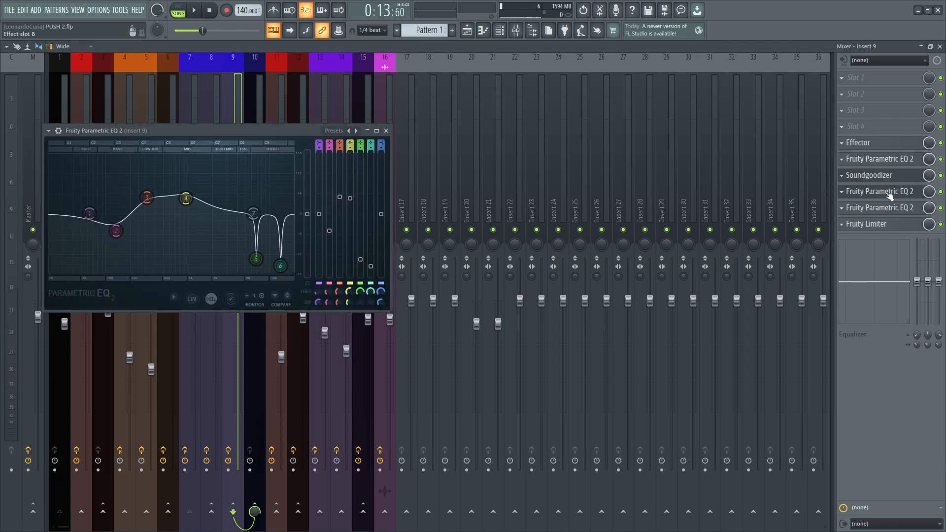
left_click(387, 132)
left_click_drag(238, 300, 238, 308)
key("space")
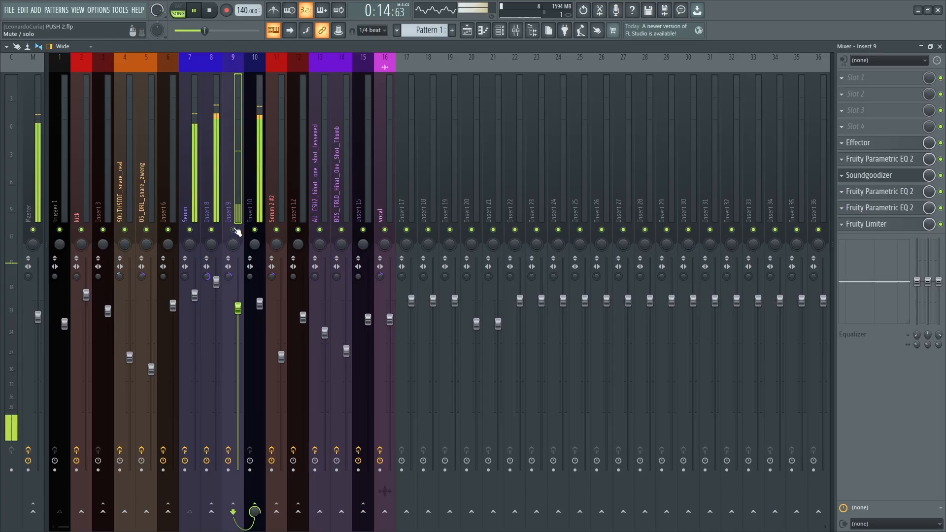
left_click_drag(237, 308, 238, 346)
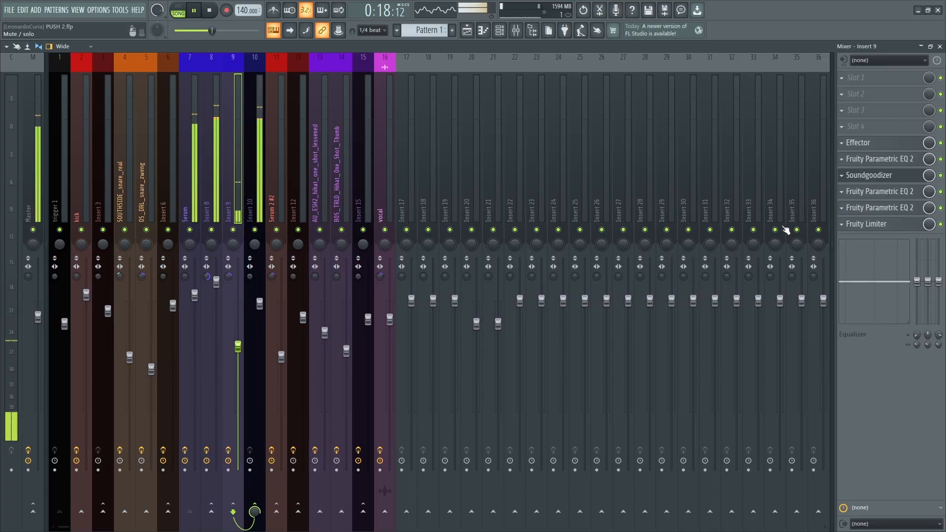
- Check Insert 9's Fruity Limiter, stop playback and move its effects chain up one slot to free slot 10
left_click(868, 223)
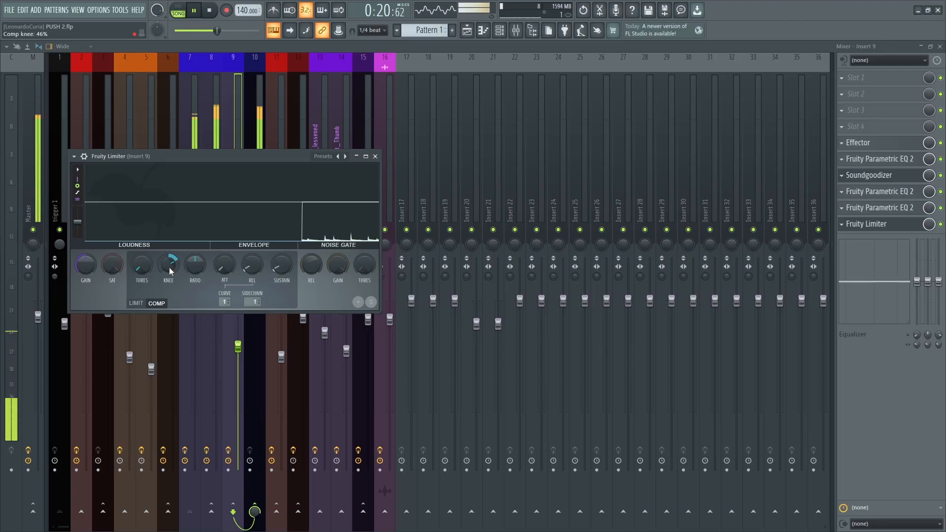
key("space")
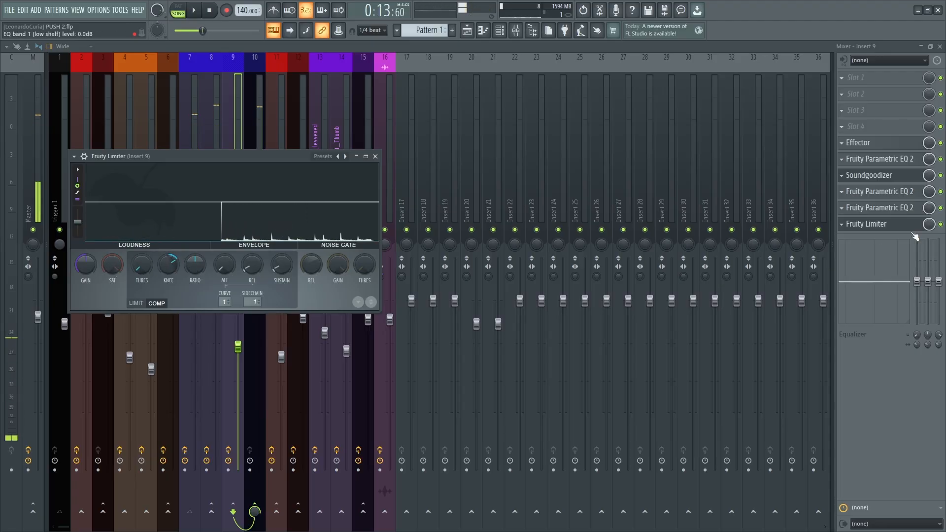
scroll(892, 143, "up", 3)
scroll(892, 193, "up", 1)
scroll(892, 208, "up", 1)
scroll(837, 223, "up", 1)
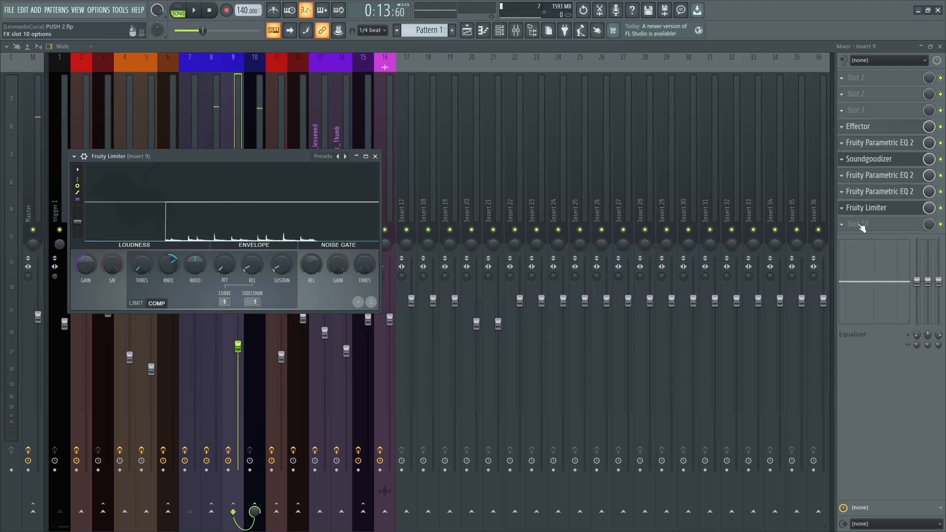
- Add a second Fruity Limiter in Insert 9's slot 10, watch it during playback and close it
left_click(843, 223)
left_click(628, 278)
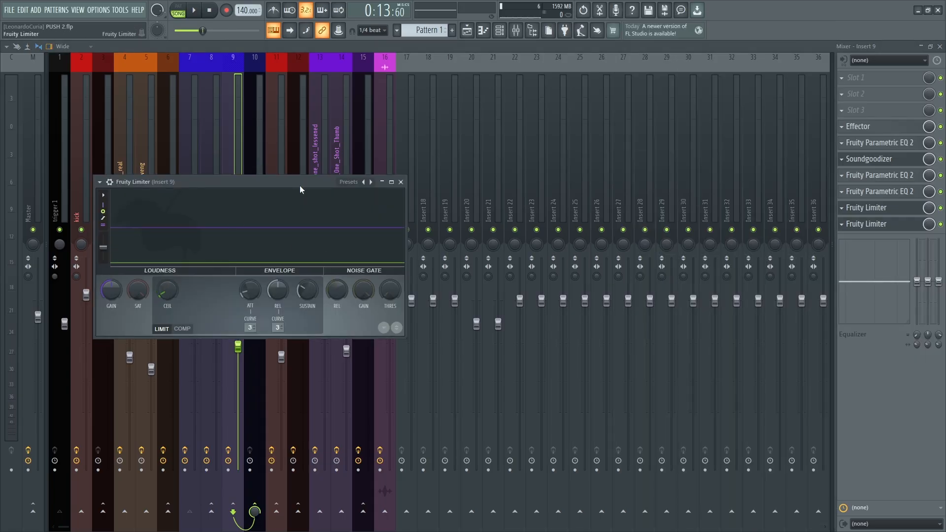
left_click_drag(300, 185, 528, 172)
key("space")
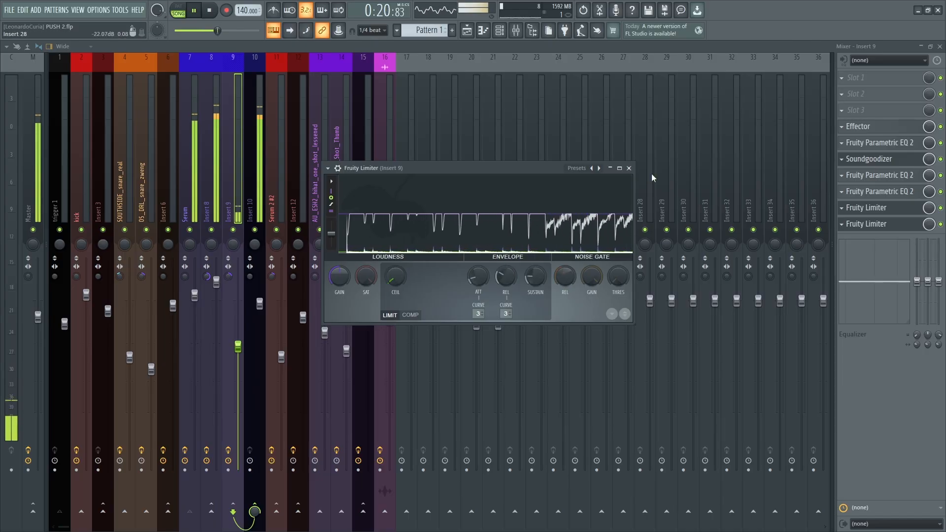
left_click(629, 169)
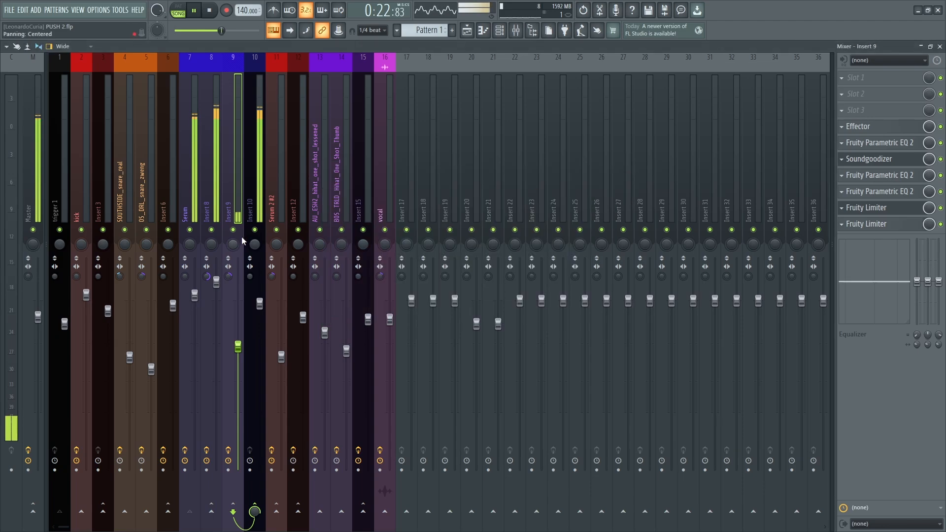
- Raise the Insert 9 fader slightly, toggle the track's solo on and off, and replay the drop
left_click_drag(237, 346, 237, 334)
key("space")
right_click(233, 230)
right_click(234, 229)
key("space")
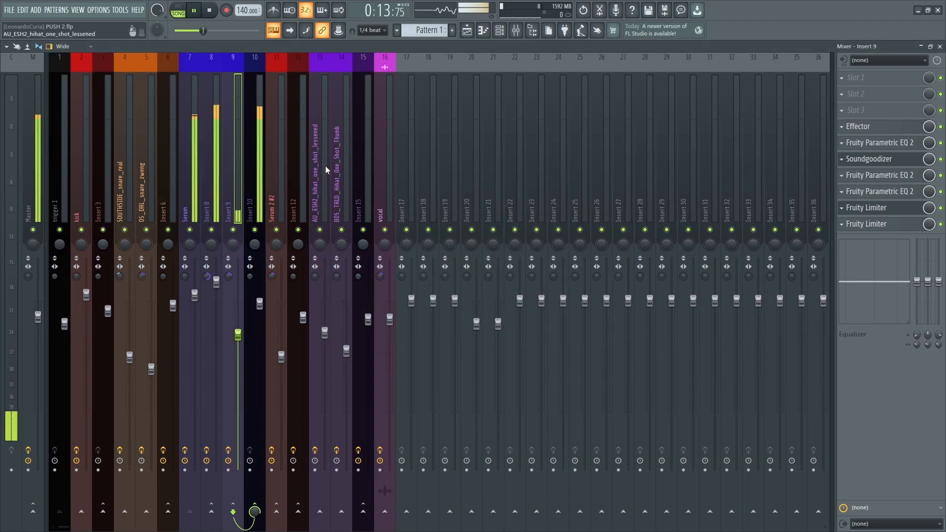
- Glance at the playlist during playback, return to the mixer, lower the Insert 9 fader slightly and stop
left_click(468, 31)
key("space")
key("space")
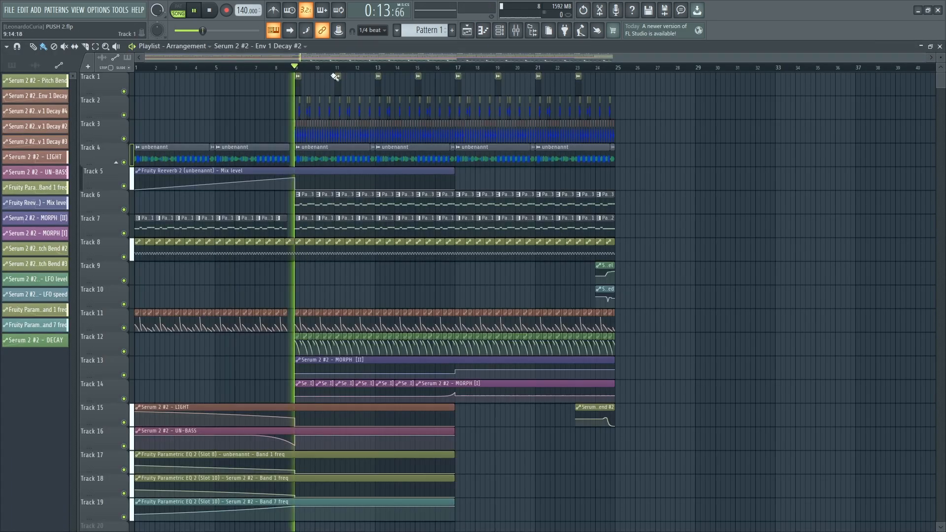
left_click(516, 30)
mouse_move(238, 335)
left_mouse_down()
mouse_move(238, 373)
mouse_move(238, 343)
left_mouse_up()
key("space")
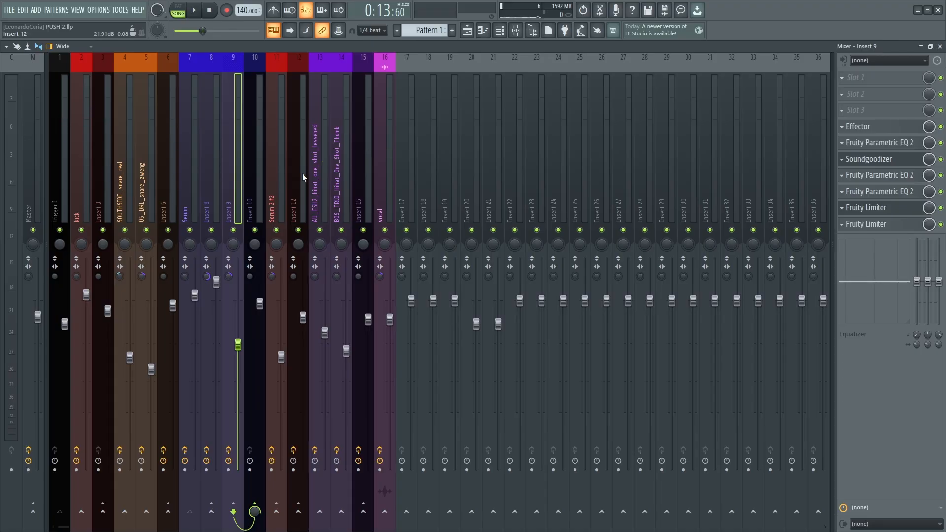
- Review the Serum and Insert 8 tracks and try Insert 8's band 7 low-pass up in the mids during playback
scroll(329, 167, "down", 5)
scroll(330, 167, "up", 5)
left_click(212, 178)
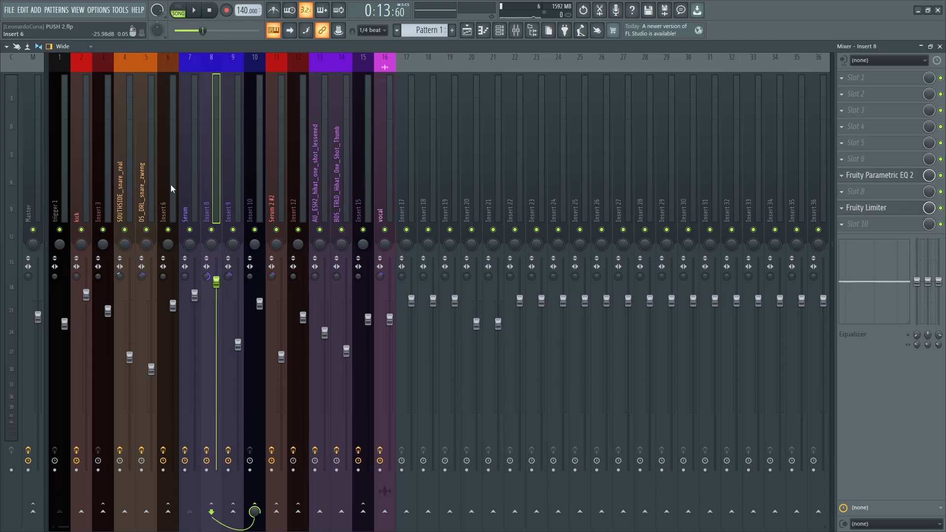
left_click(190, 183)
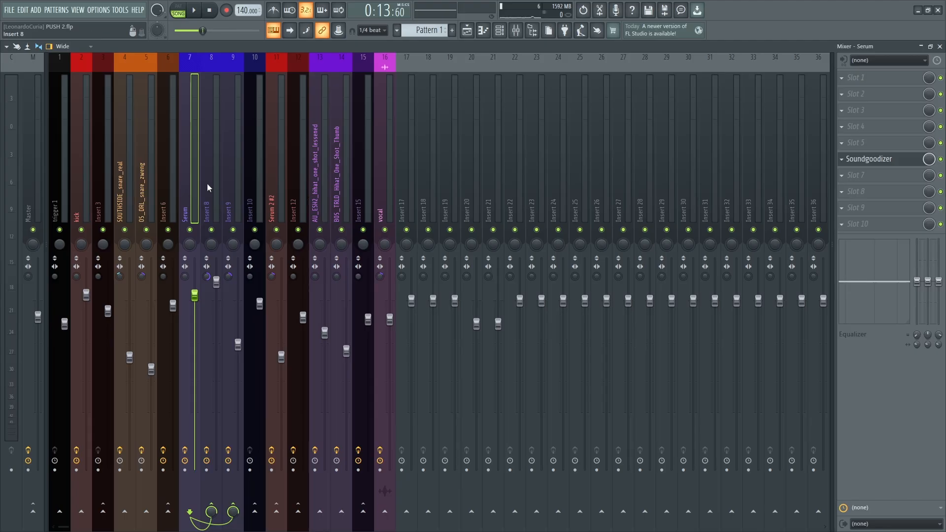
left_click(208, 184)
left_click(875, 178)
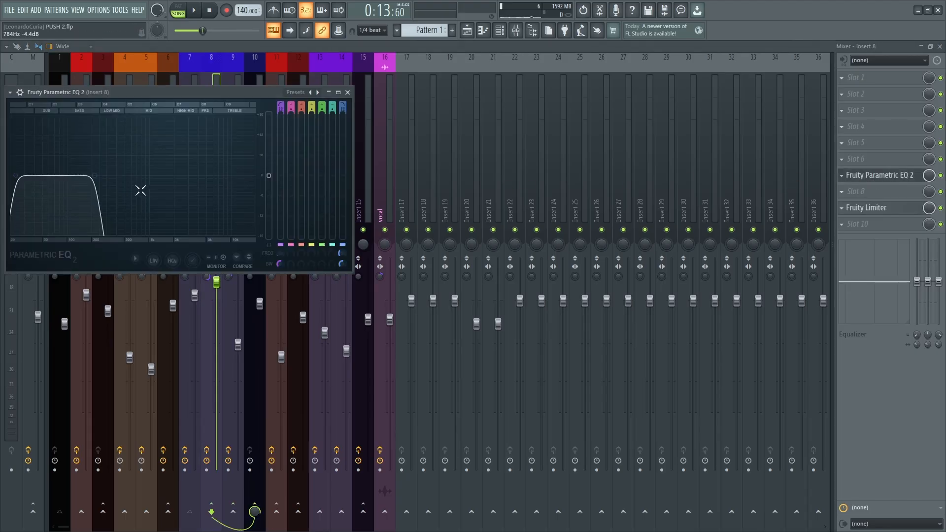
left_click_drag(94, 175, 134, 175)
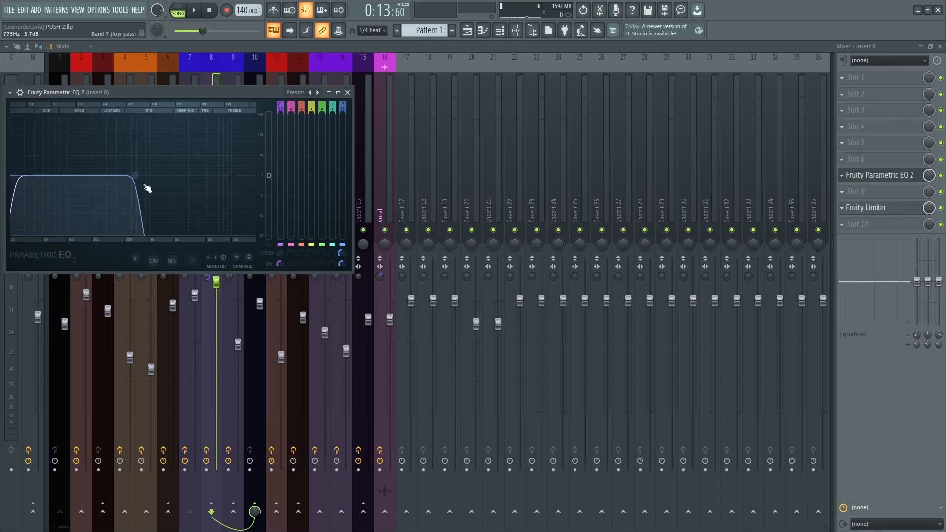
key("space")
- Bring Insert 8's band 7 low-pass down to the upper end of the bass range and close the Parametric EQ 2
left_click_drag(142, 183, 93, 175)
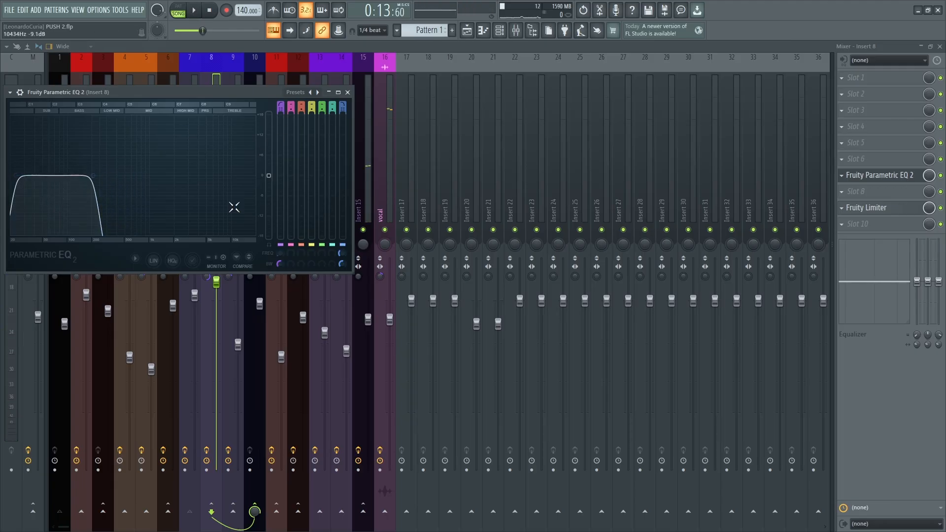
left_click_drag(92, 176, 89, 176)
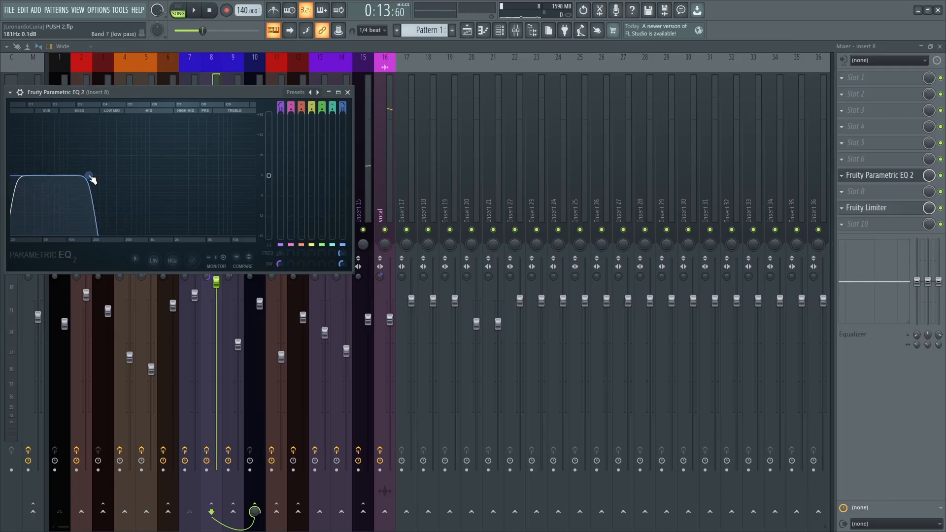
left_click(348, 93)
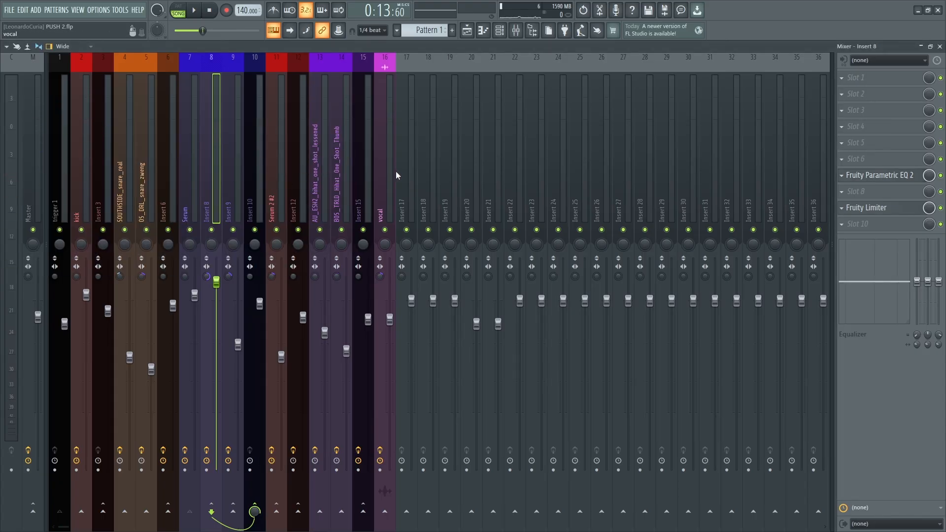
- Review the vocal track's effect chain and the playlist arrangement down to the drum clips on Tracks 22 to 25
scroll(397, 172, "down", 2)
scroll(397, 172, "up", 2)
left_click(382, 172)
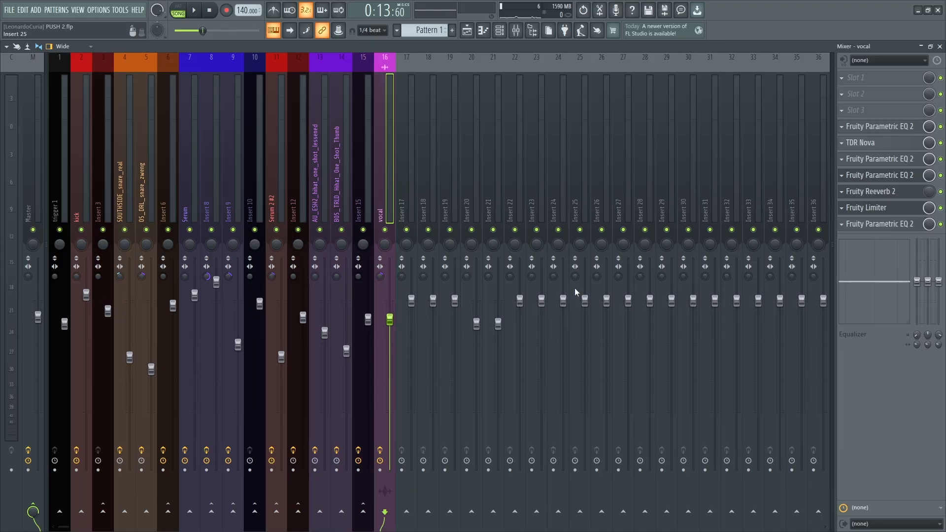
left_click(466, 30)
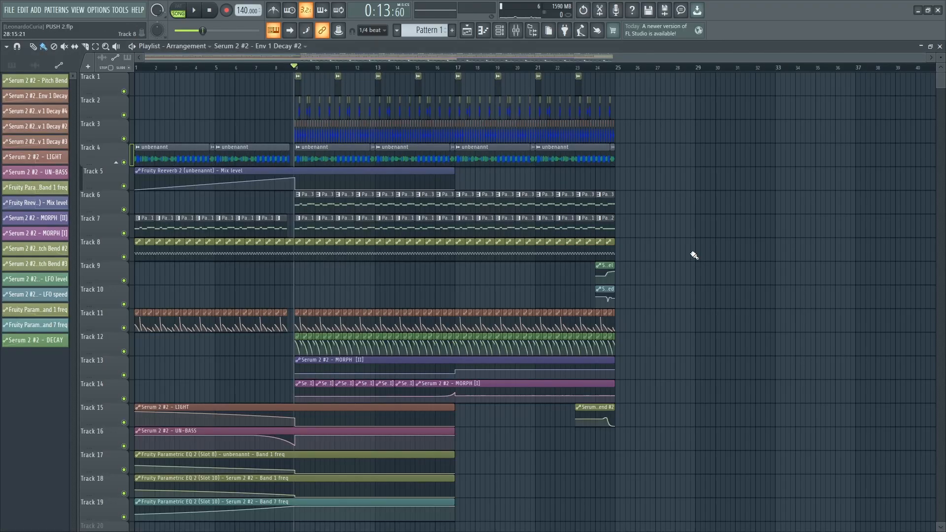
scroll(691, 253, "down", 6)
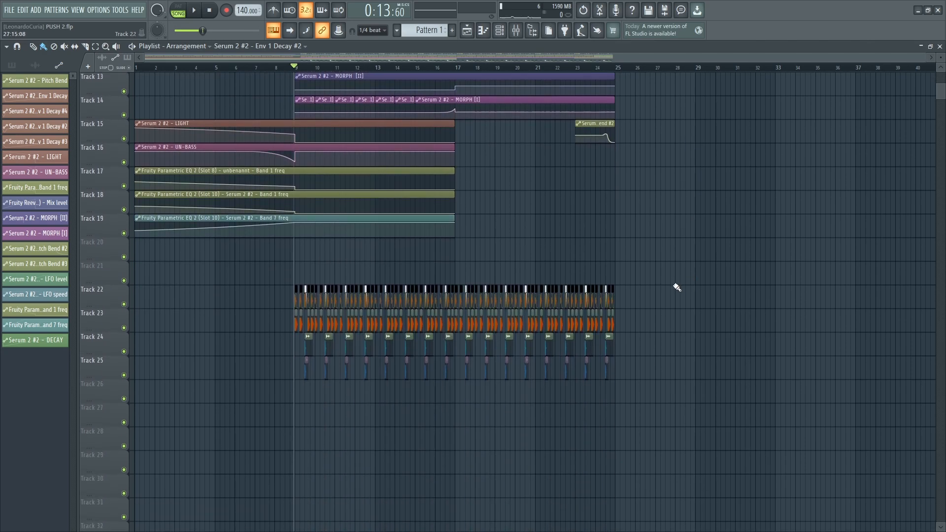
scroll(677, 287, "up", 6)
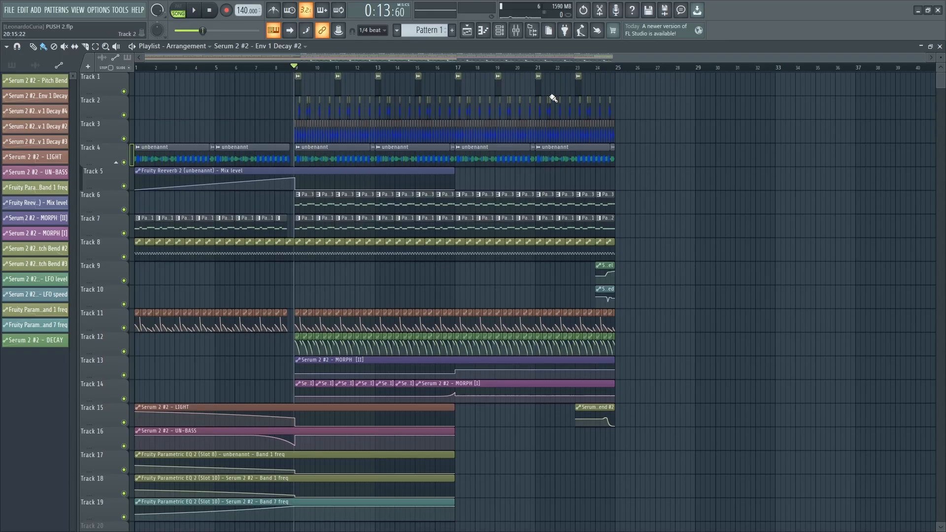
left_click(521, 32)
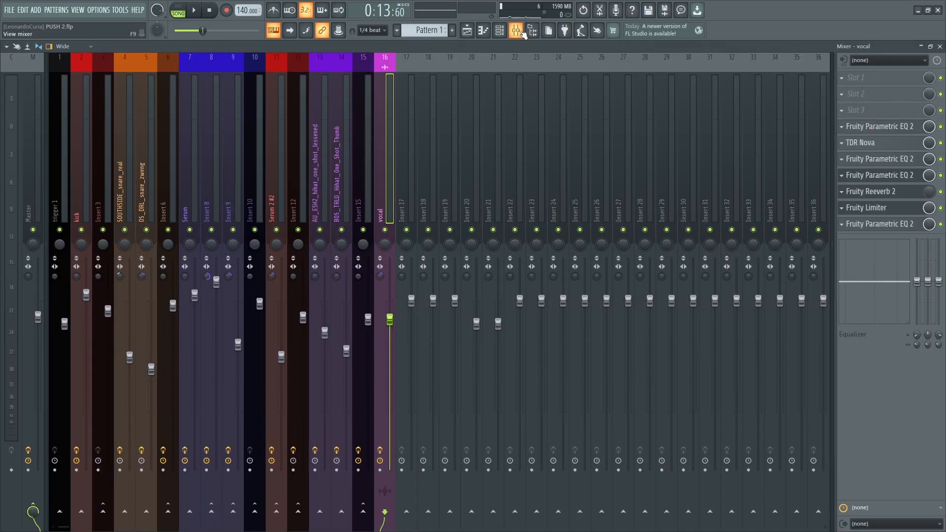
- Glance at the playlist from the song start and review Insert 9's effect chain in the mixer
left_click(463, 31)
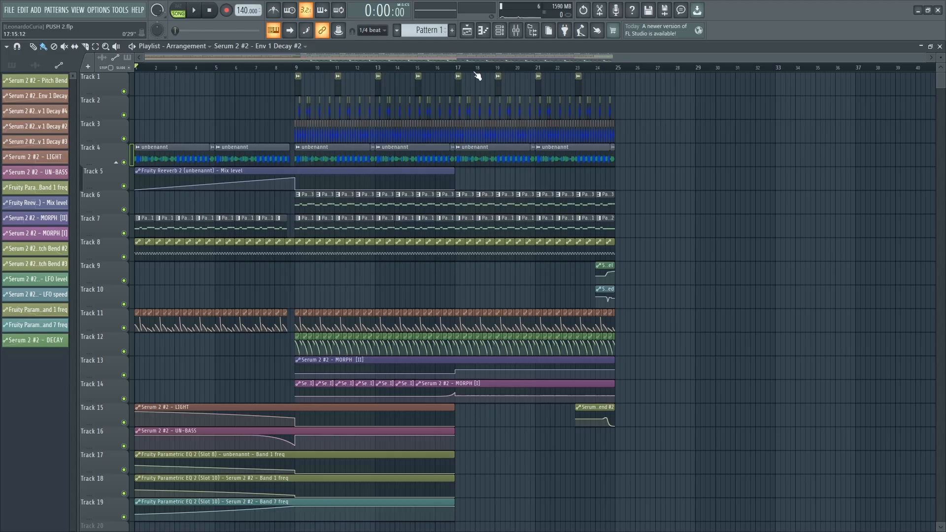
left_click(499, 31)
left_click(516, 31)
left_click(225, 185)
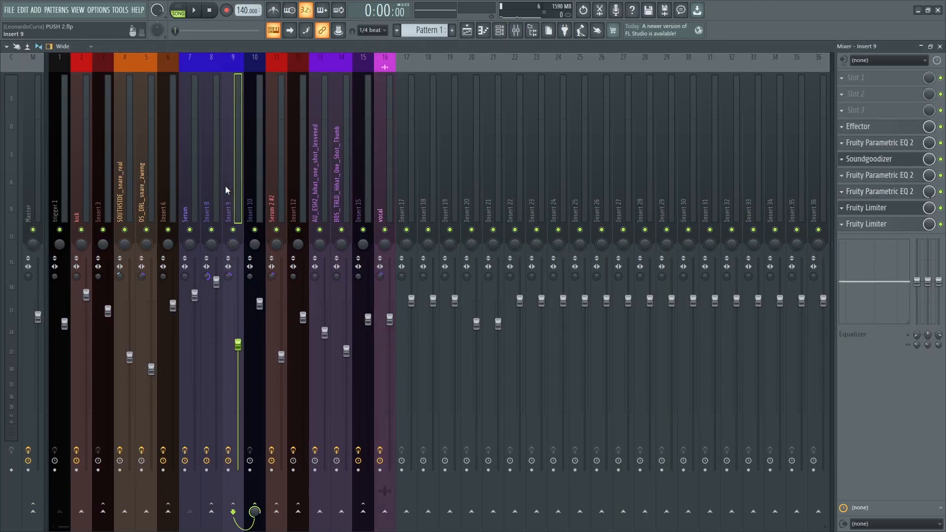
- Inspect the Parametric EQ 2 on the BOS_TRLD_Hihat_One_Shot_Thumb track, toggle its compare state twice, and close it
left_click(342, 186)
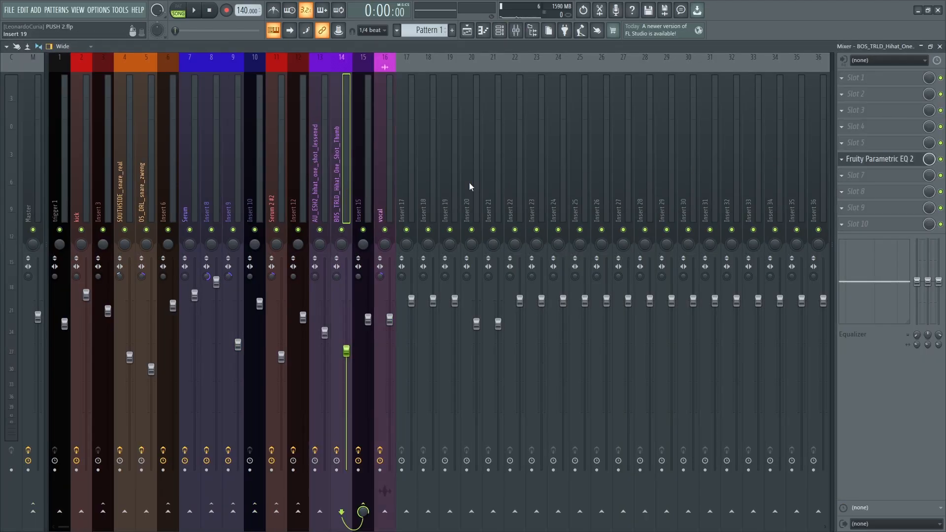
left_click(898, 159)
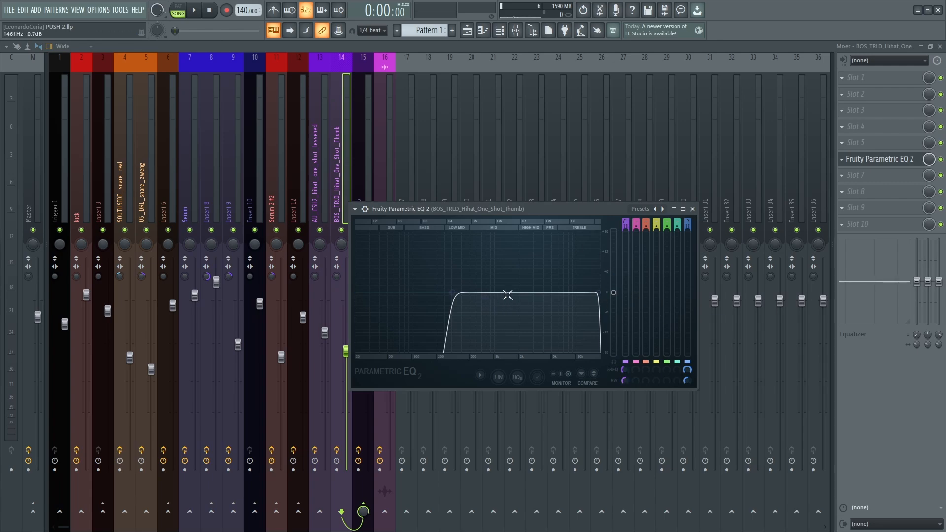
left_click(594, 375)
left_click(594, 374)
left_click(692, 209)
- Play the full arrangement from the beginning in the playlist and look over all its tracks through the drop
left_click(467, 31)
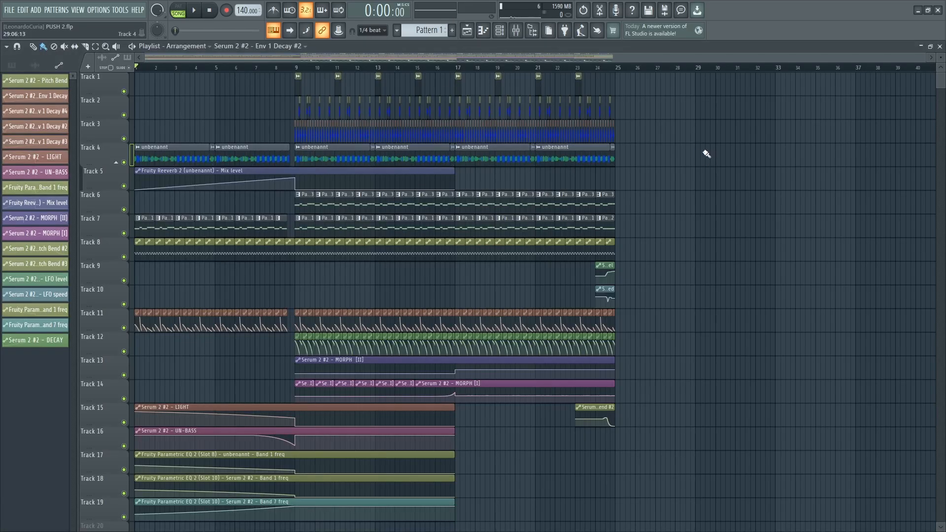
key("space")
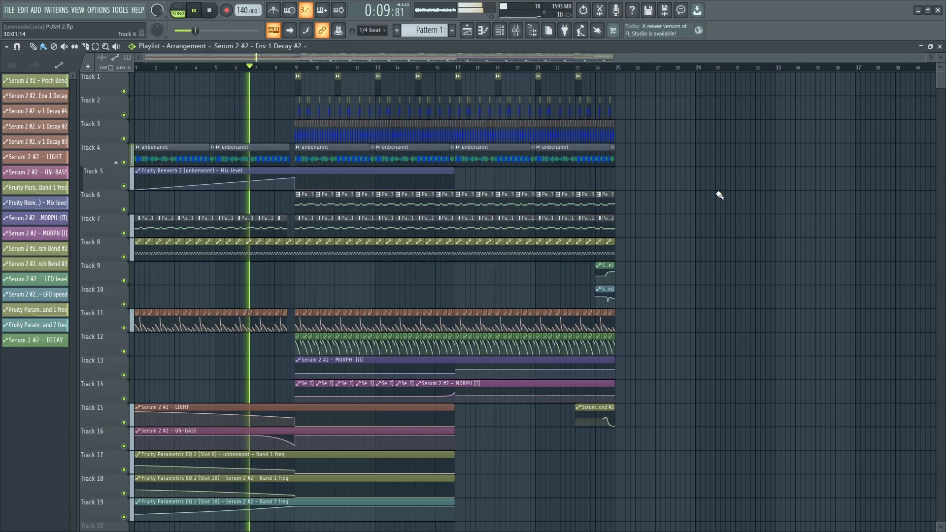
scroll(750, 211, "down", 5)
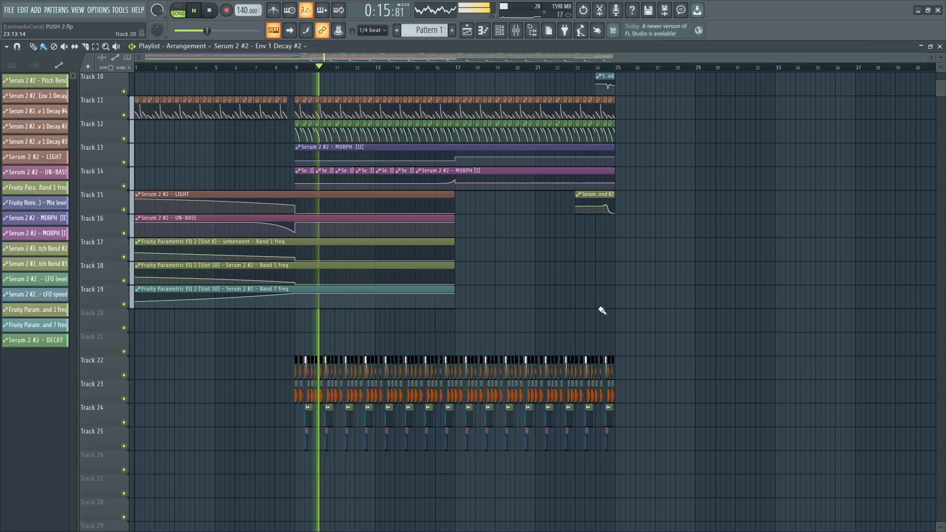
scroll(711, 373, "up", 3)
scroll(709, 370, "up", 3)
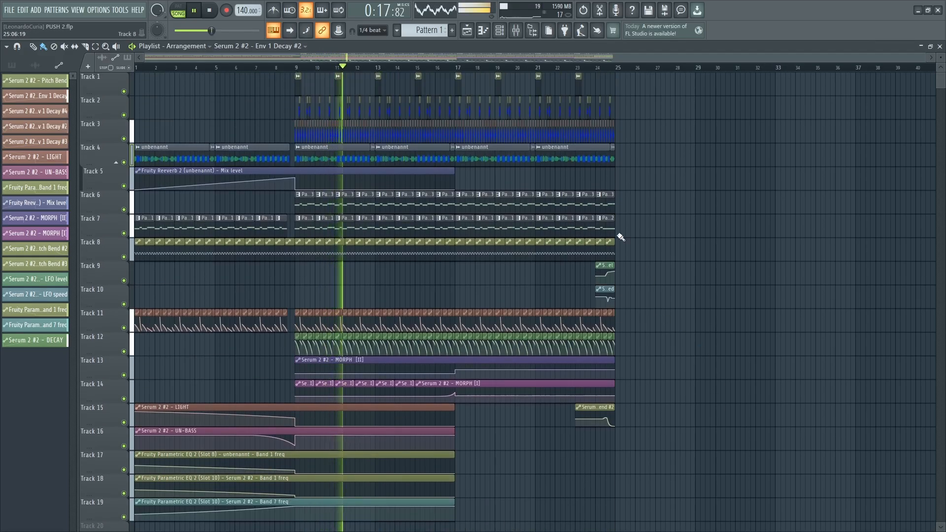
- Follow the playing drop up close in the playlist, examining the pattern and Serum automation clips through bar 24
scroll(375, 223, "up", 3)
scroll(506, 285, "up", 2)
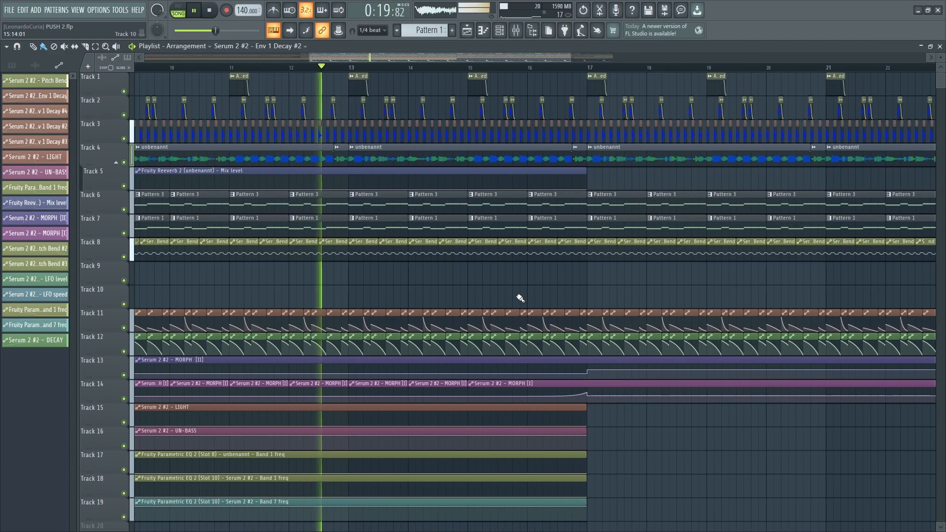
scroll(502, 289, "up", 2)
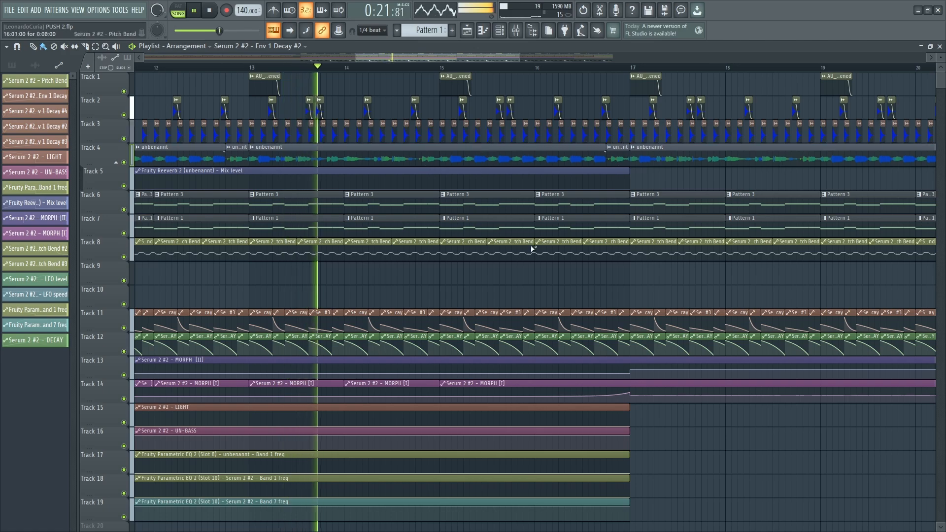
scroll(468, 270, "down", 2)
scroll(562, 274, "up", 2)
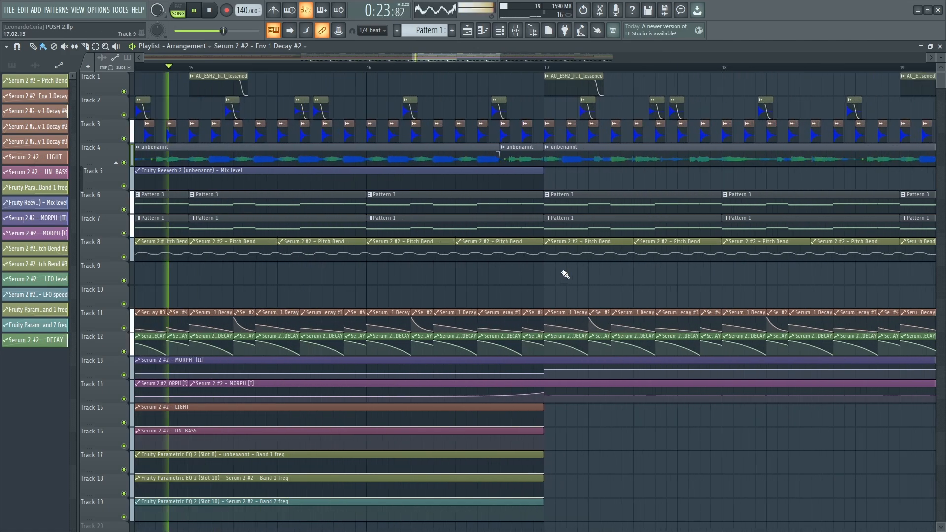
scroll(542, 274, "down", 3)
scroll(542, 274, "down", 3)
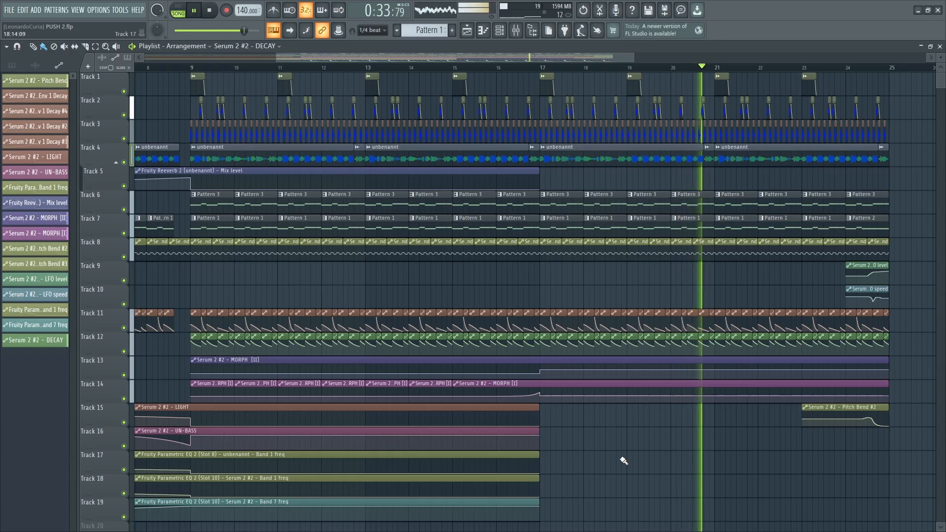
scroll(615, 446, "down", 3)
scroll(654, 383, "up", 5)
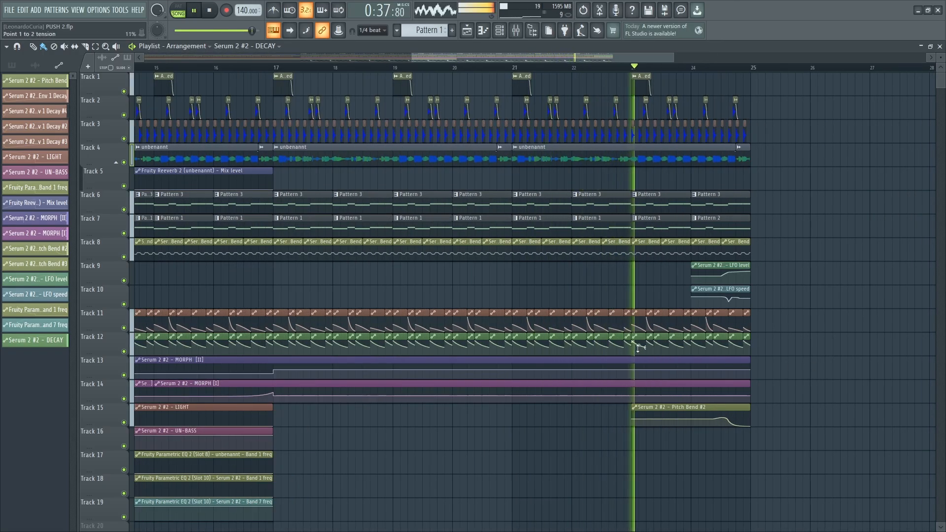
scroll(532, 428, "down", 4)
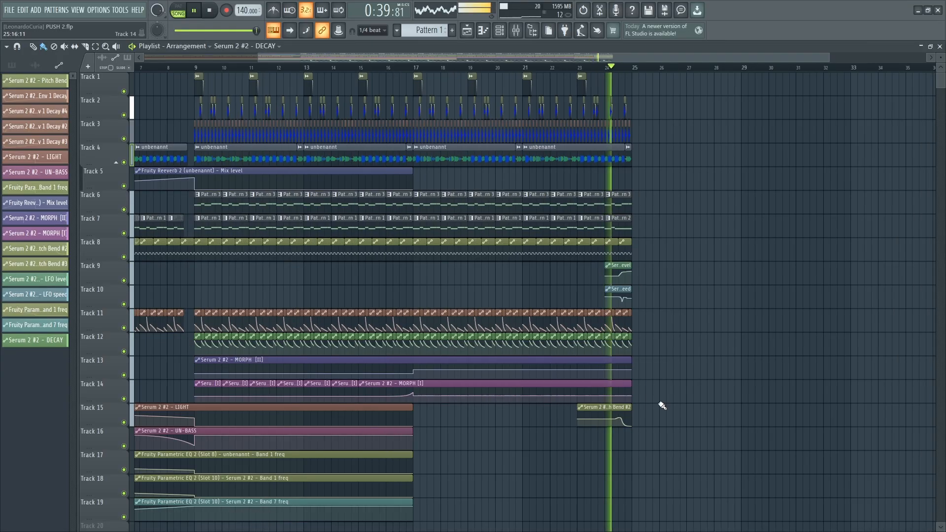